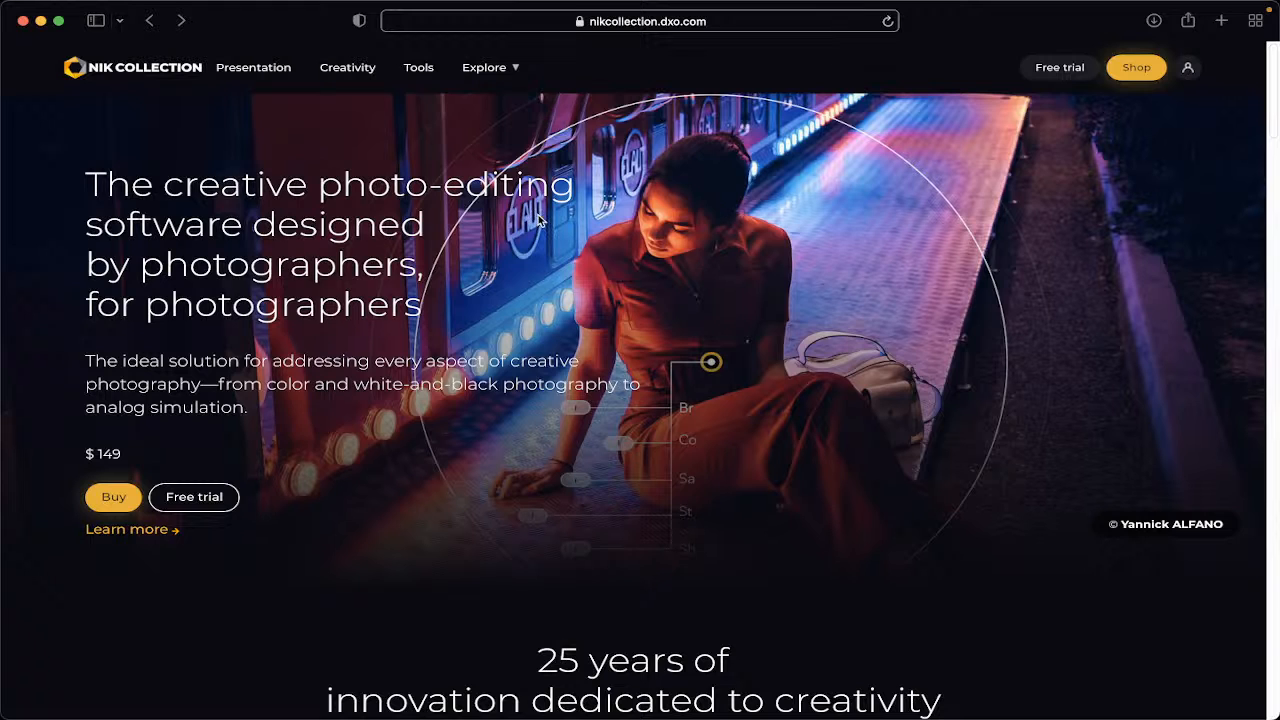
Scroll through the Nik Collection homepage to review its features, presets and product list.
scroll(538, 214, down, 2)
scroll(538, 214, up, 2)
scroll(538, 220, down, 7)
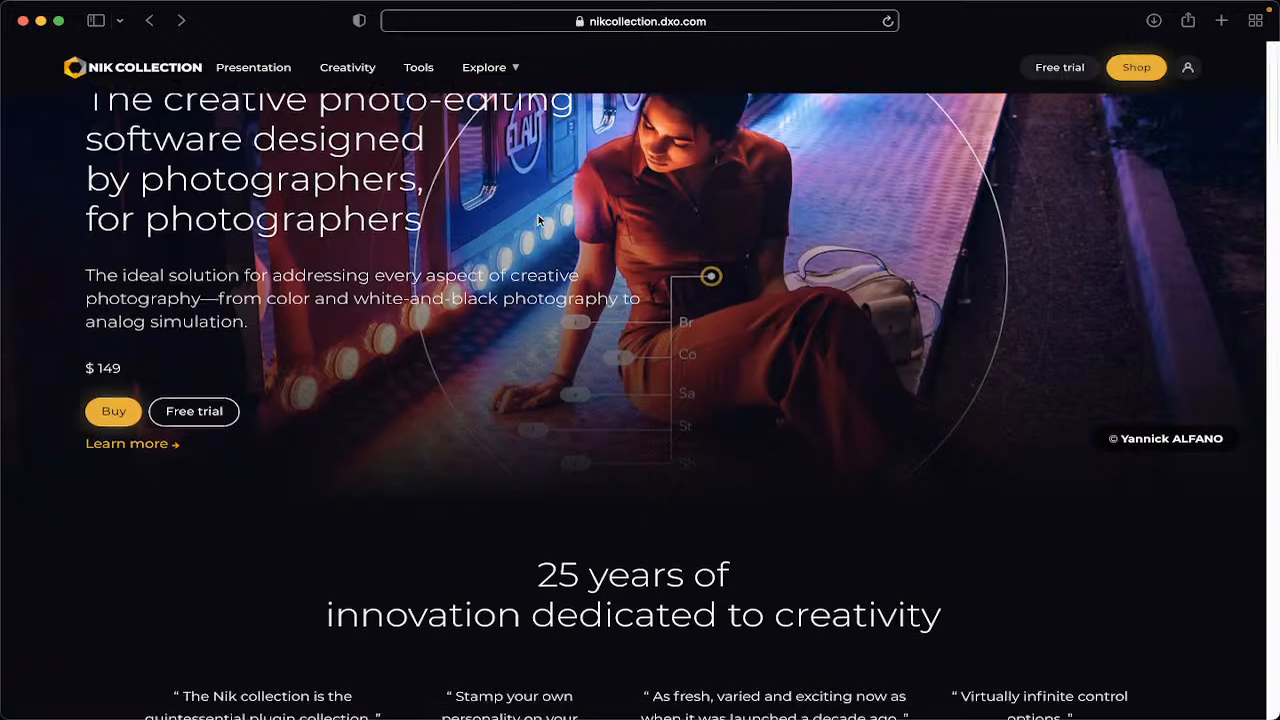
scroll(538, 220, down, 1)
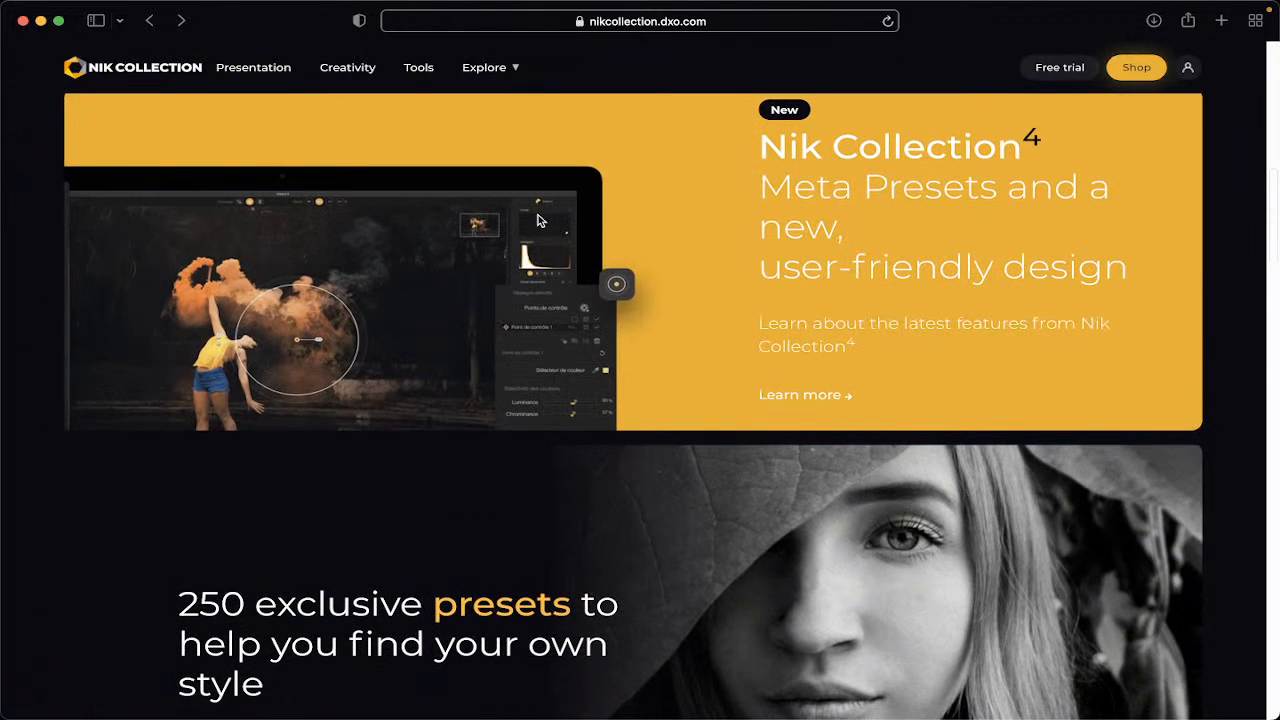
scroll(538, 220, down, 7)
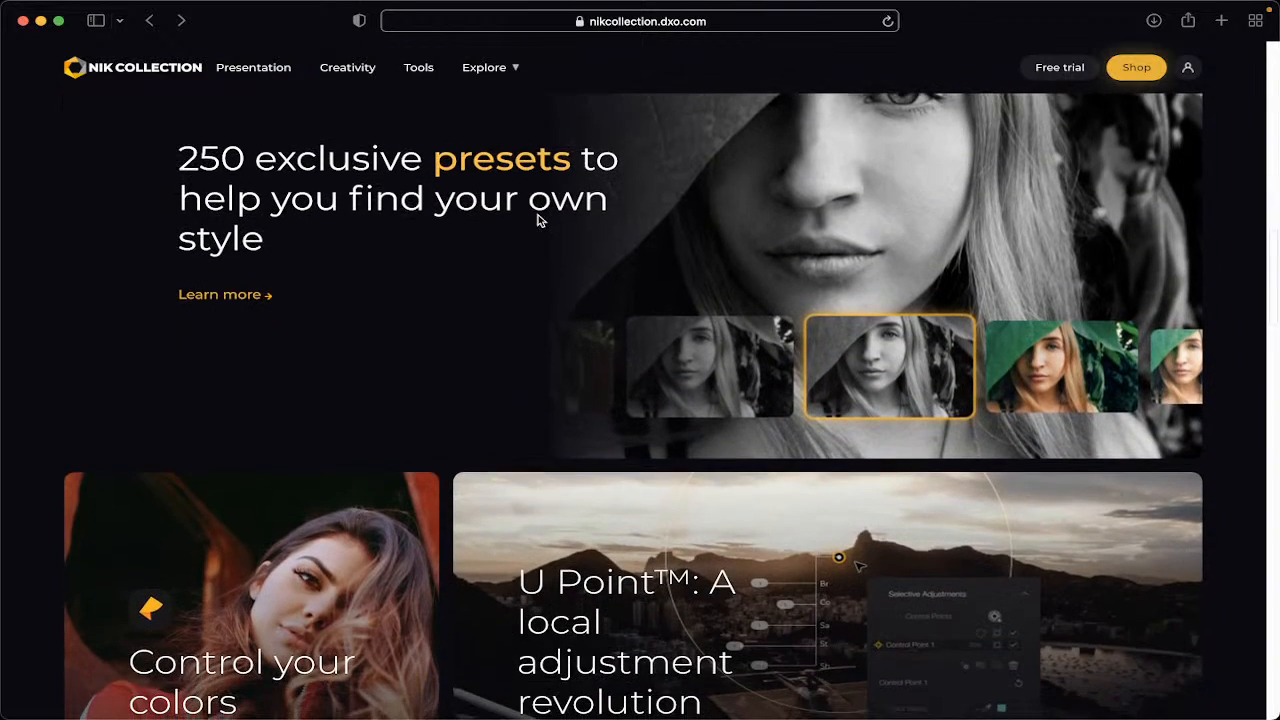
scroll(538, 220, up, 3)
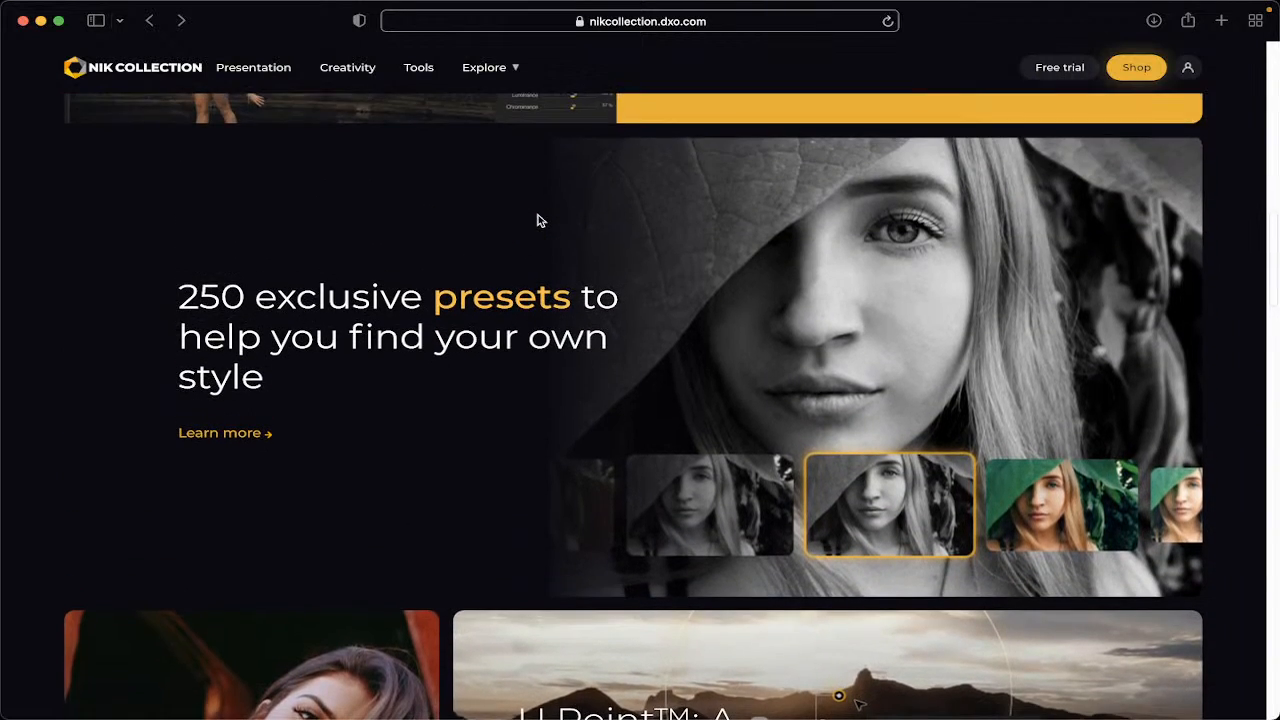
scroll(538, 220, down, 1)
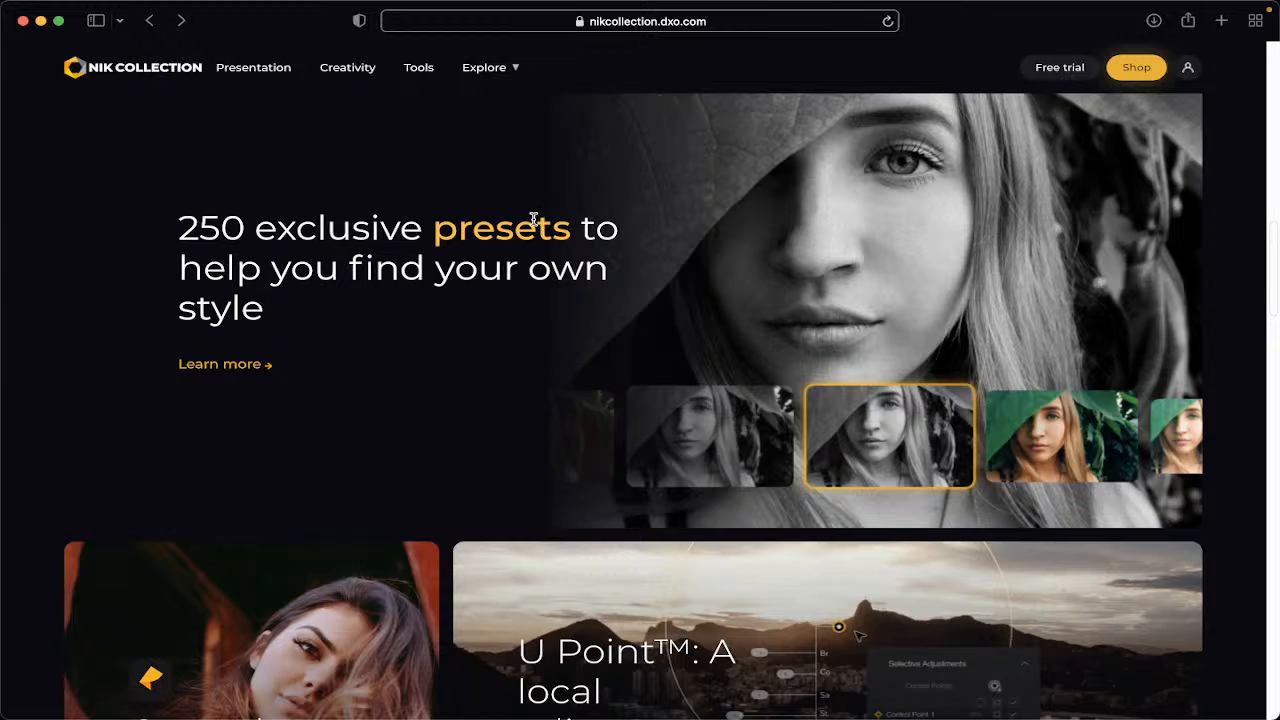
scroll(534, 219, down, 5)
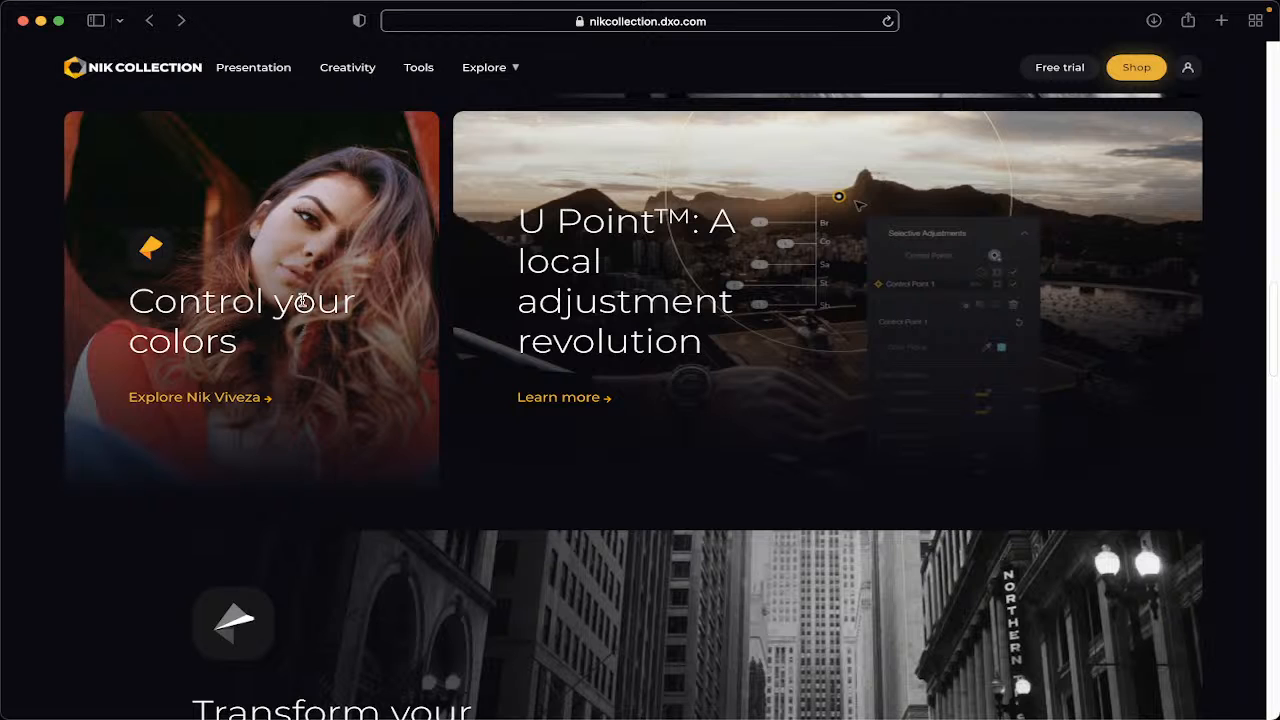
scroll(622, 294, down, 5)
scroll(622, 296, down, 3)
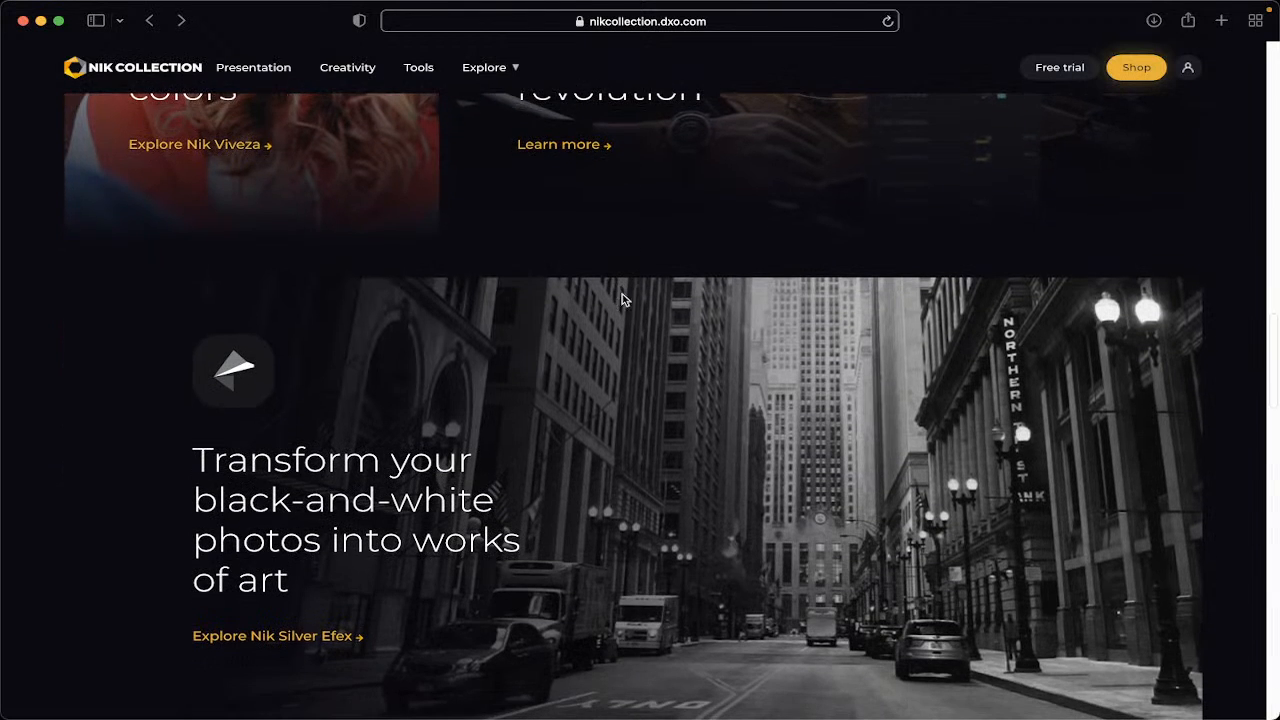
scroll(622, 298, down, 12)
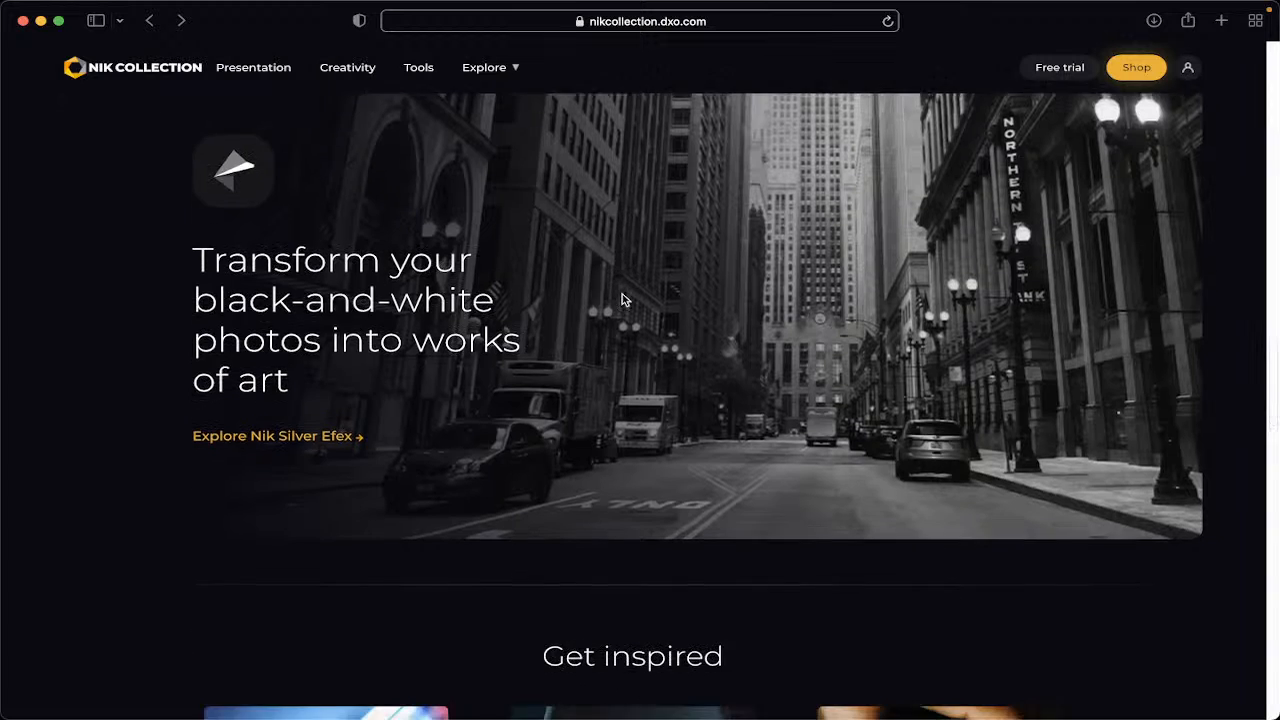
scroll(622, 299, down, 2)
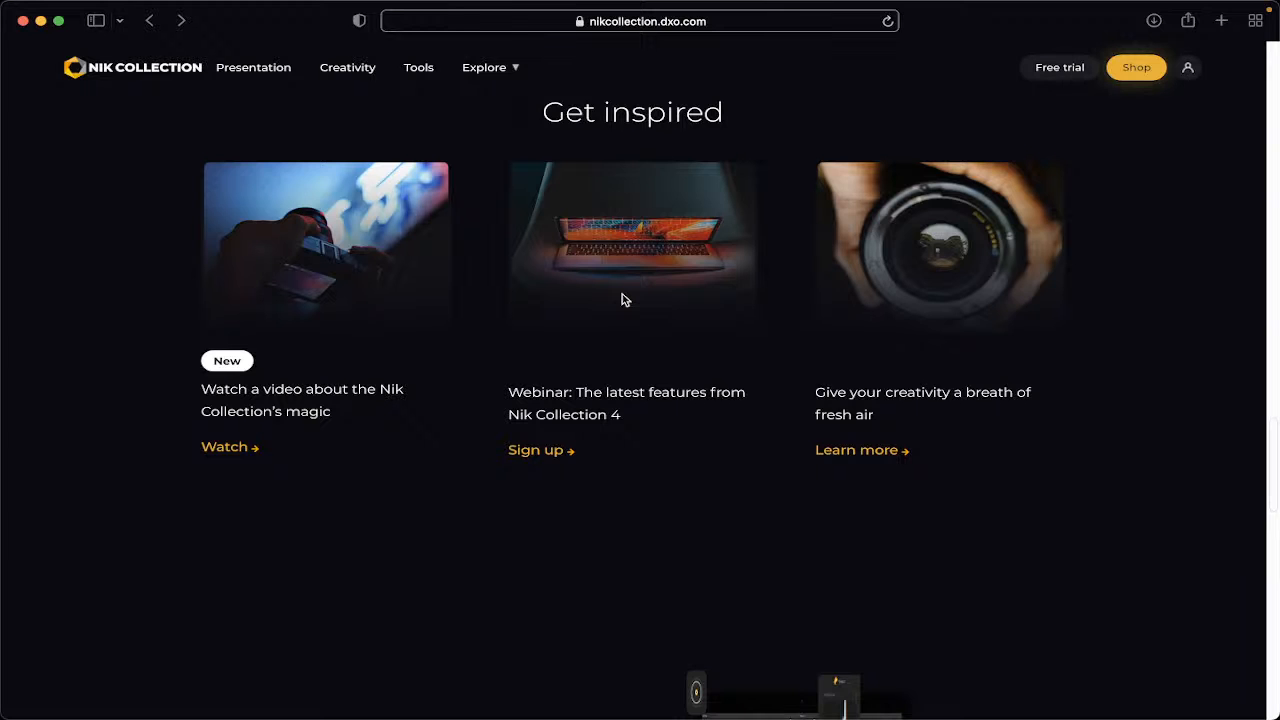
scroll(622, 299, down, 9)
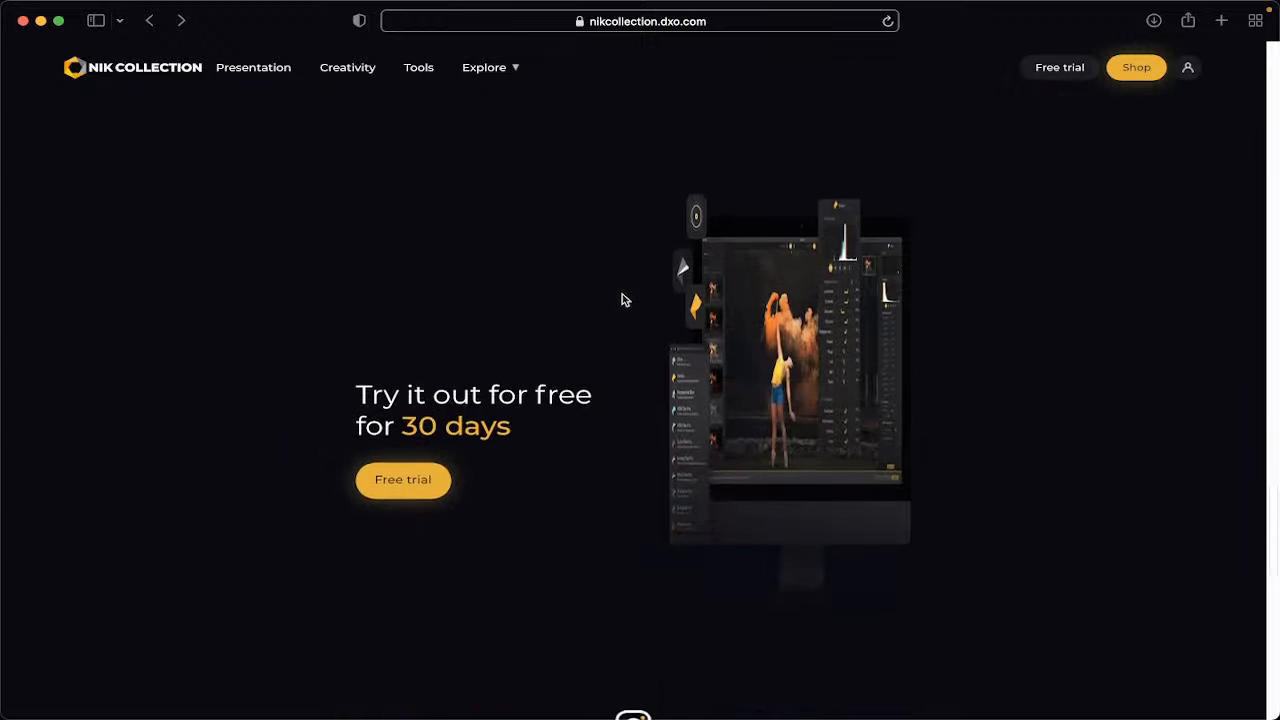
scroll(622, 299, down, 2)
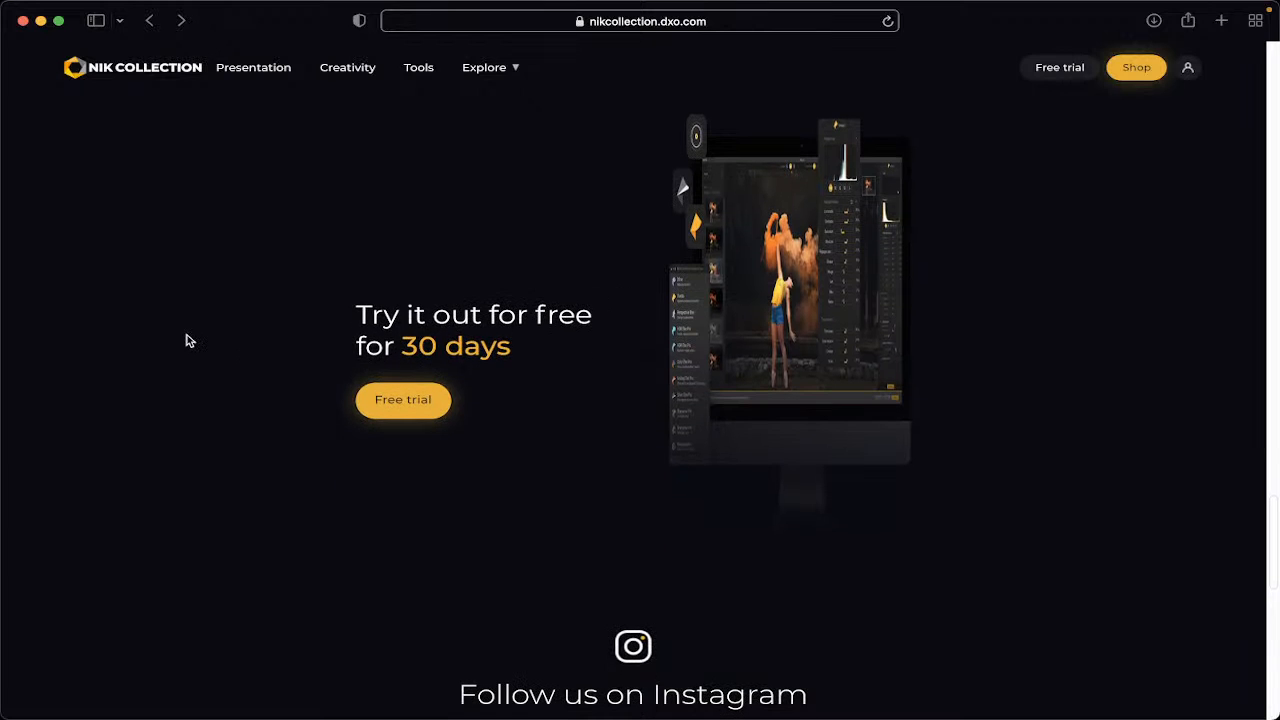
scroll(186, 341, down, 2)
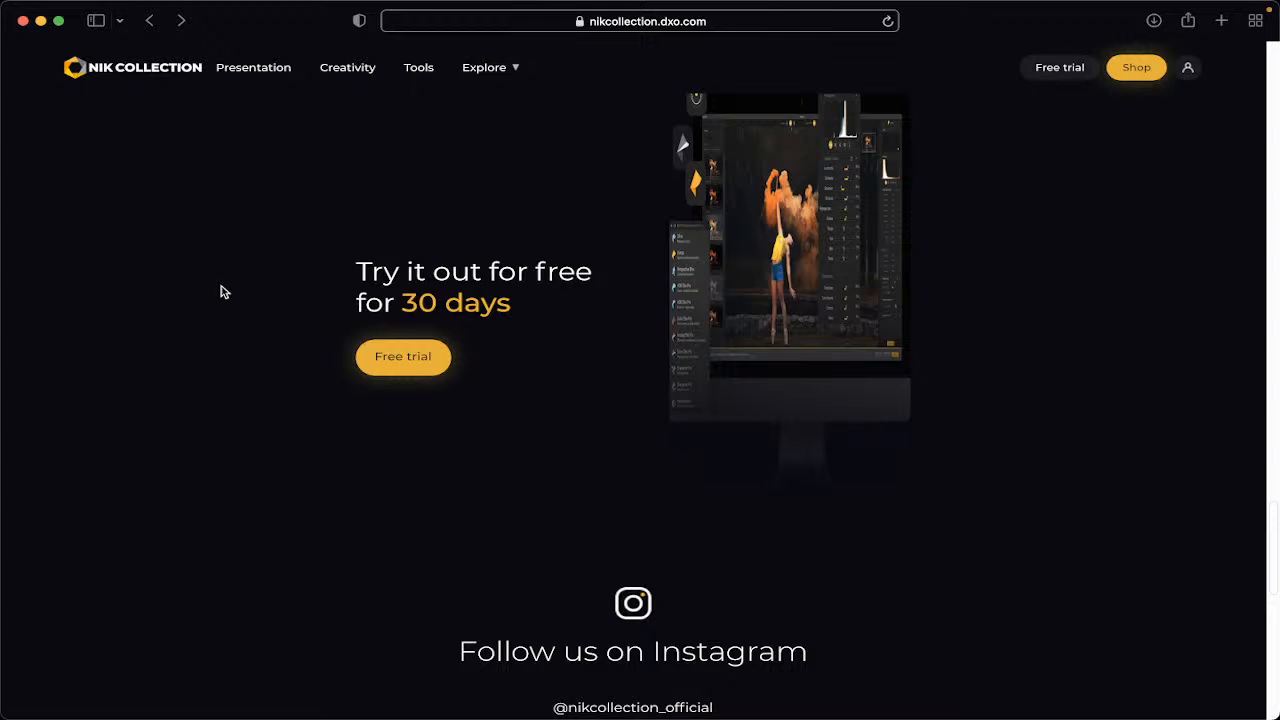
scroll(224, 292, down, 5)
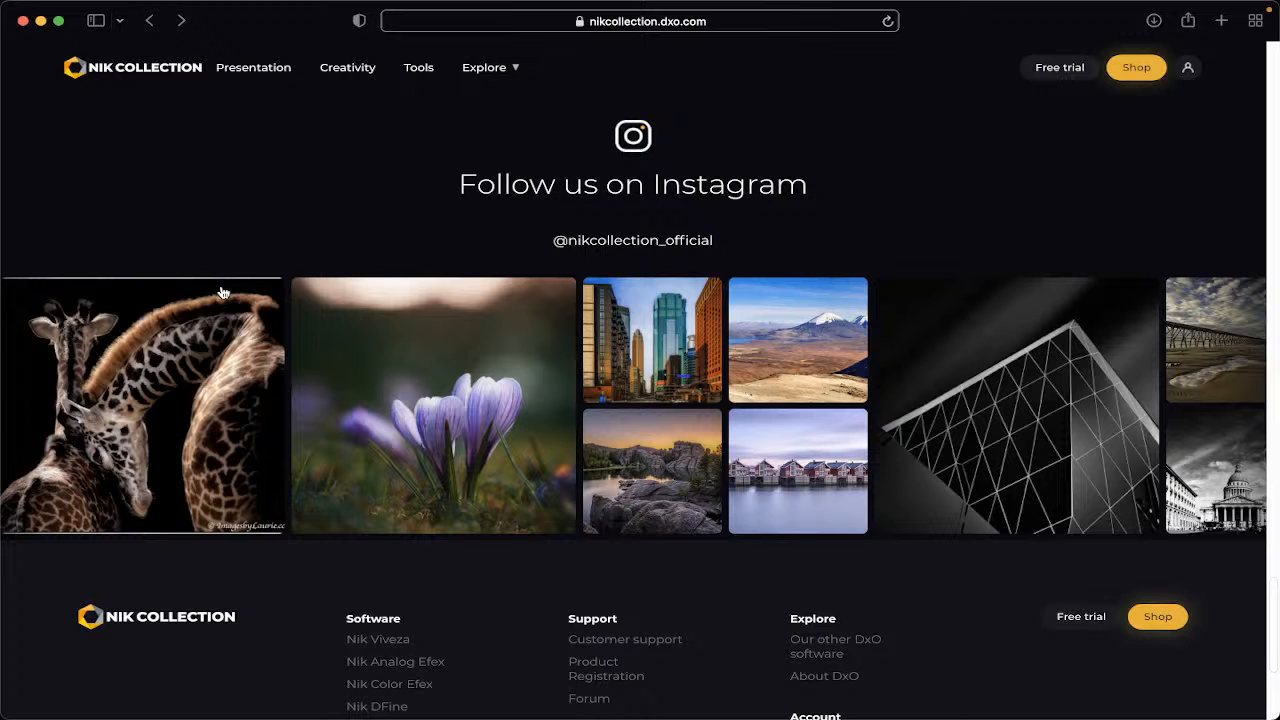
scroll(224, 292, down, 2)
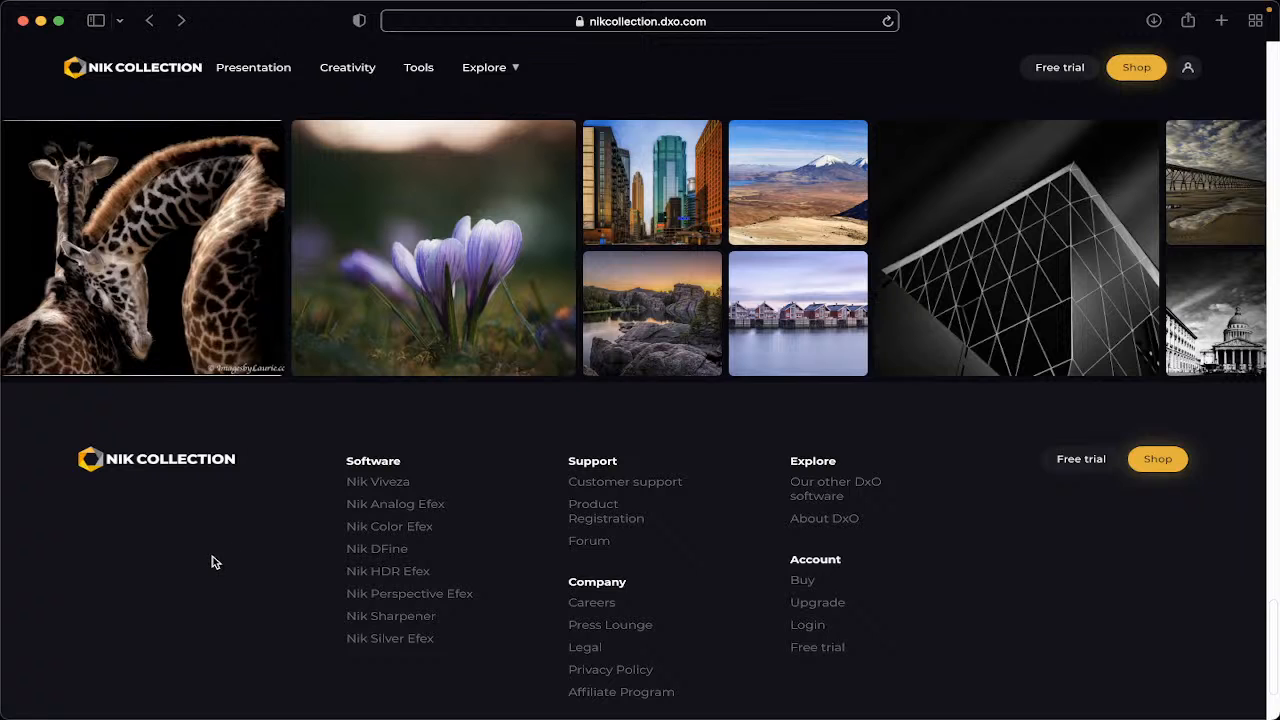
scroll(496, 496, down, 2)
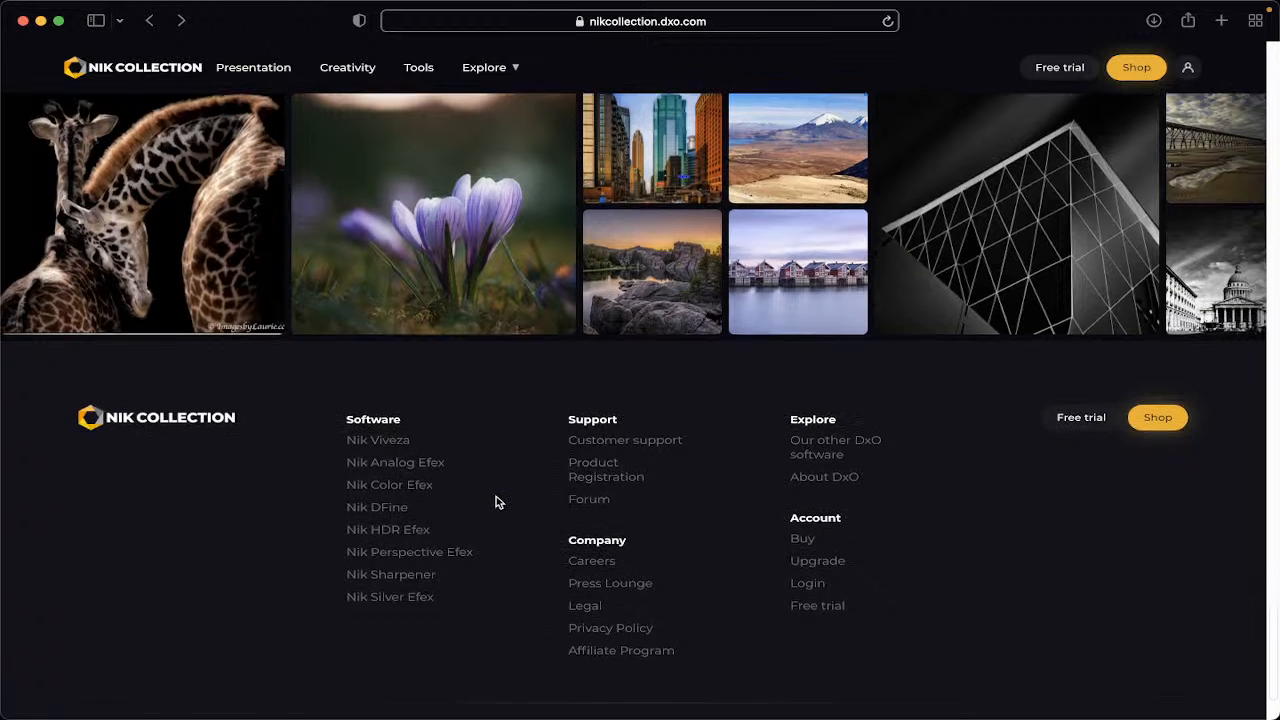
scroll(496, 496, down, 1)
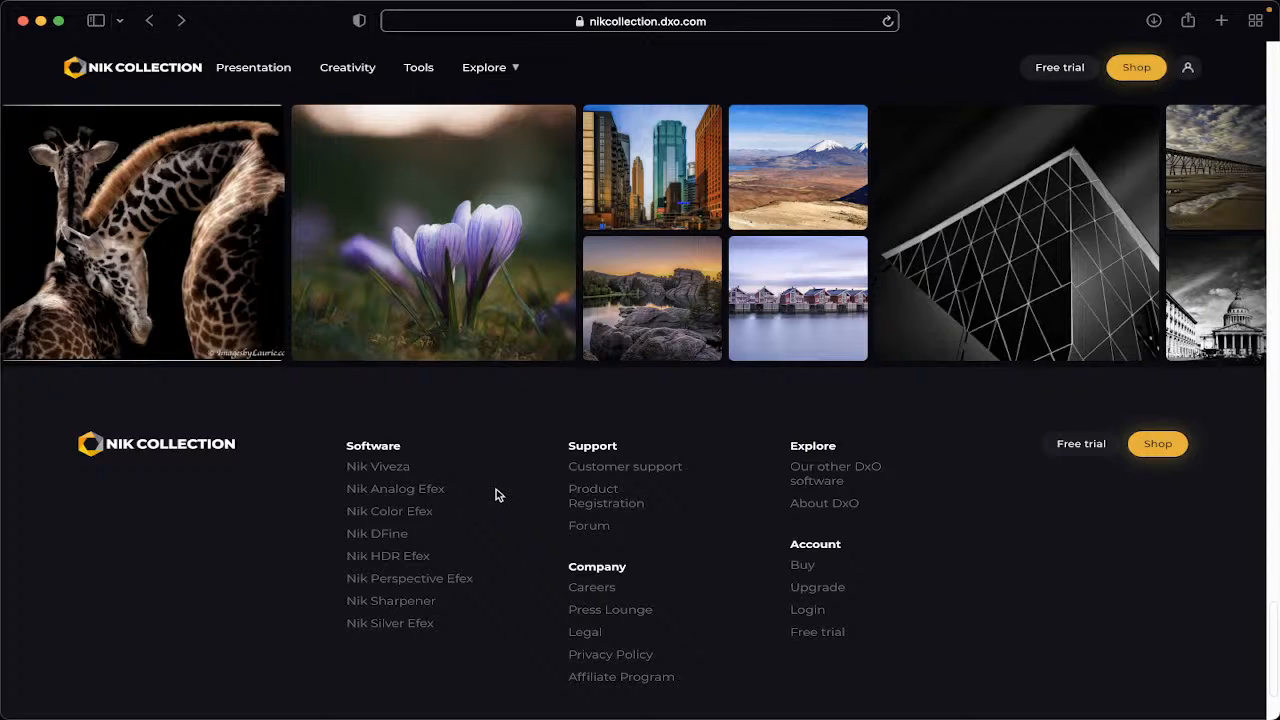
Switch to Photoshop, move the Nik Collection Selective Tool palette and expand it to show the plugin list.
click(40, 21)
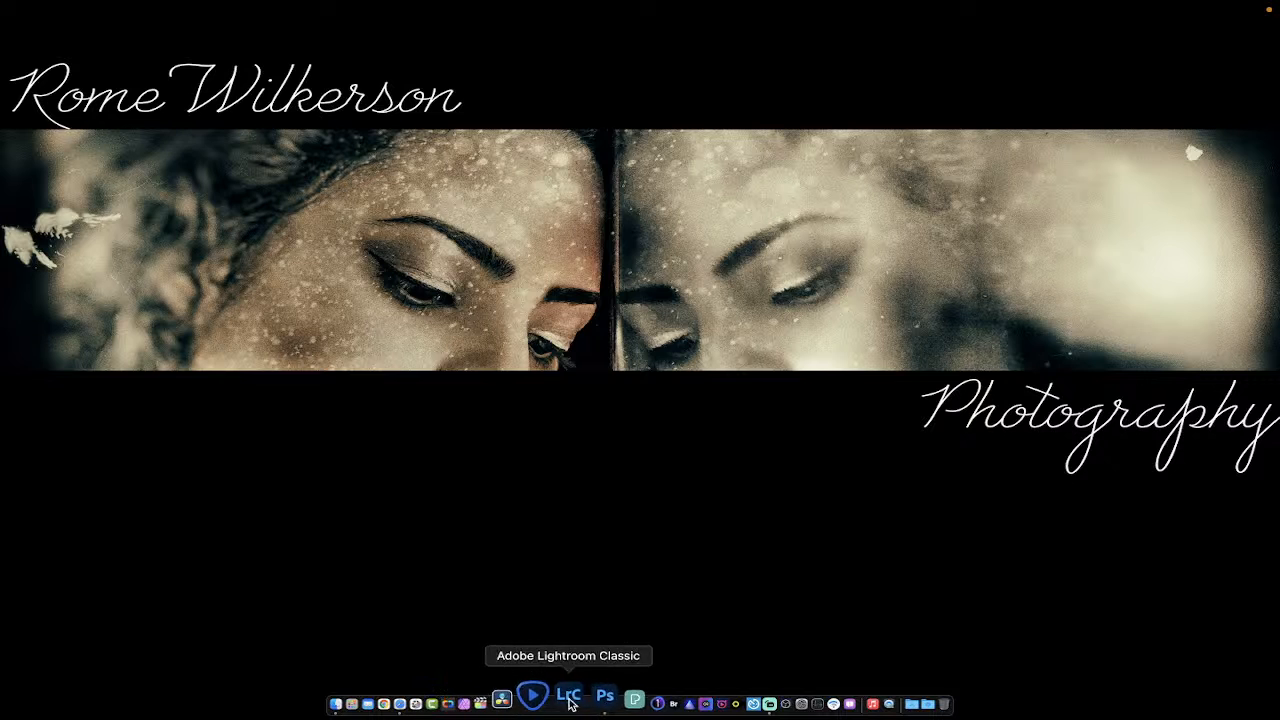
click(585, 698)
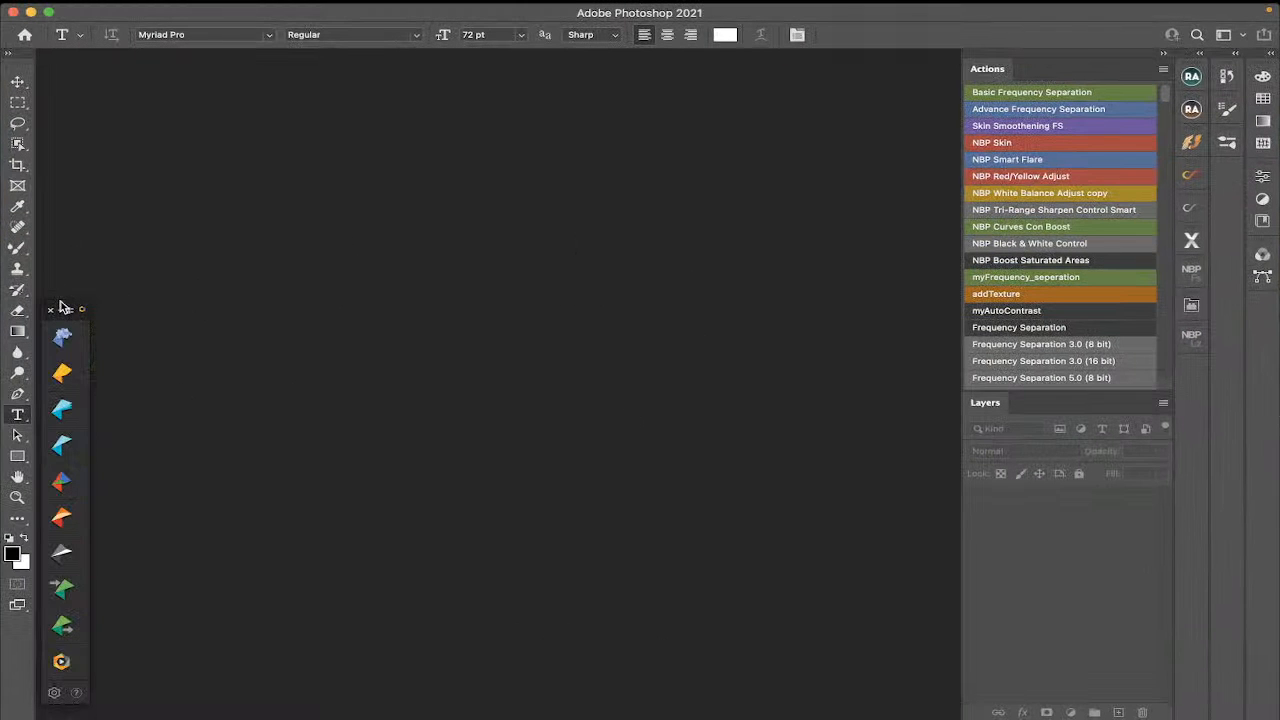
drag(61, 306, 141, 178)
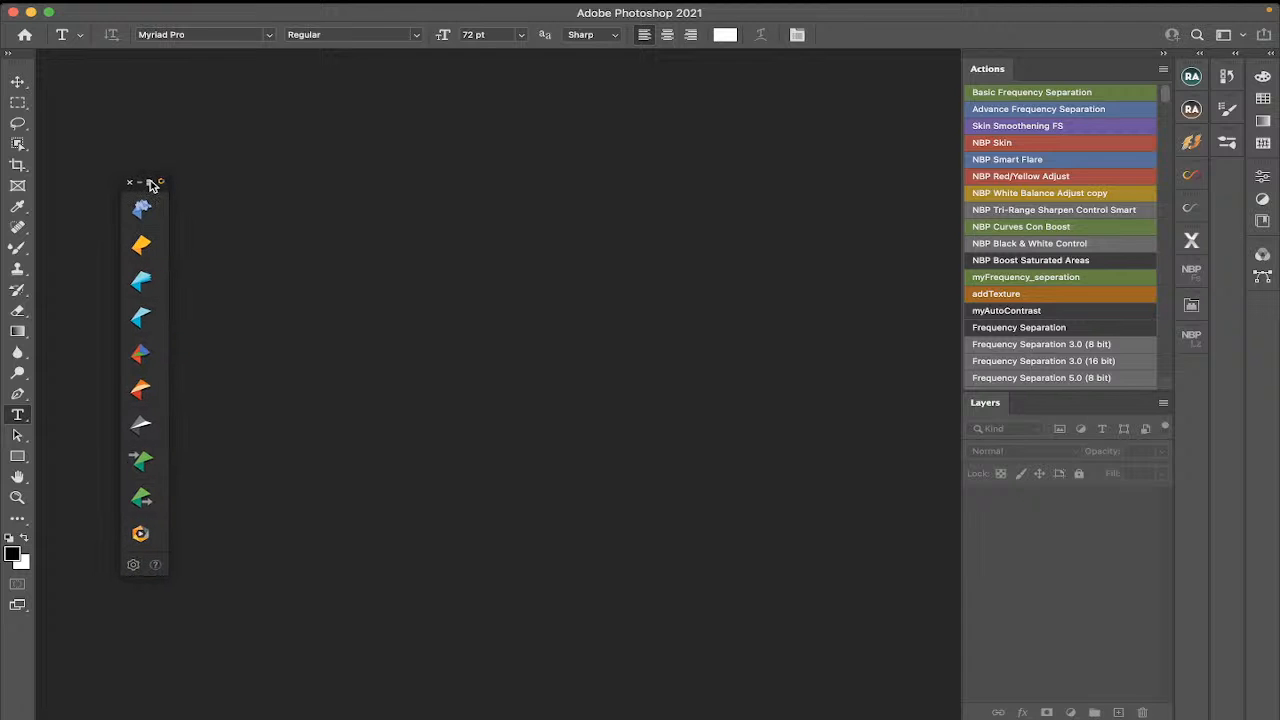
click(149, 182)
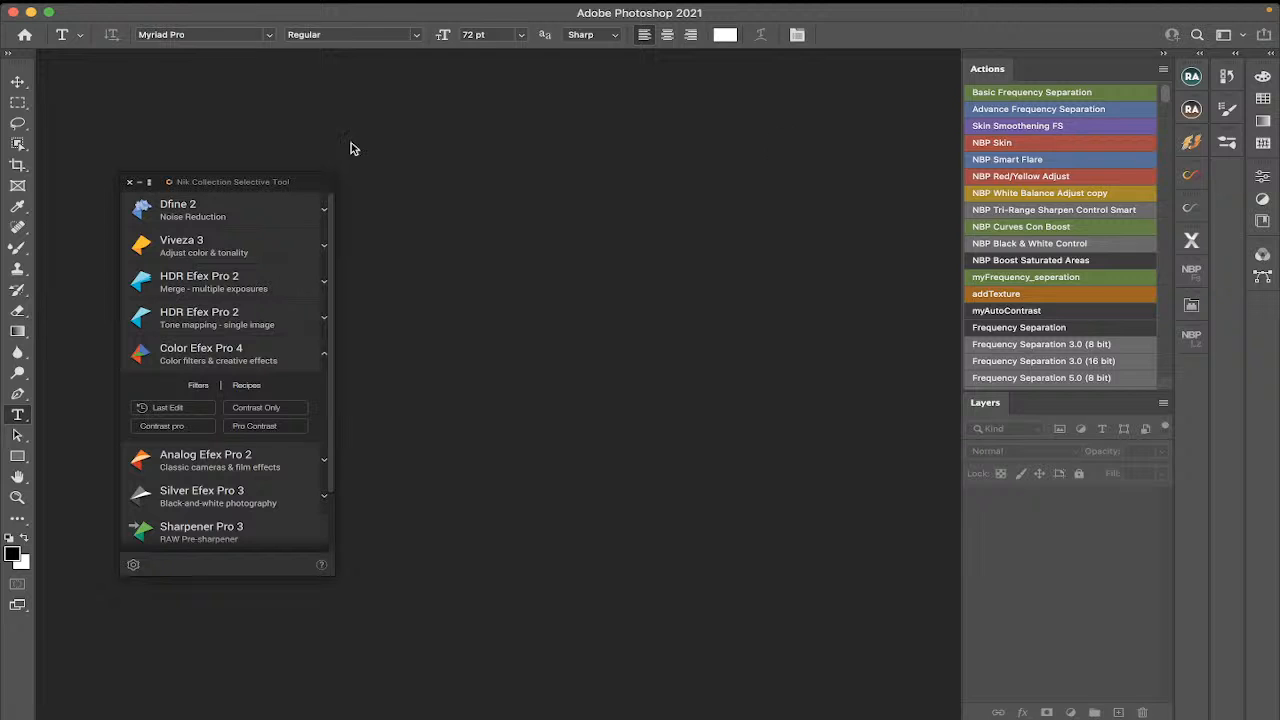
Reposition the Selective Tool palette near the upper left, collapsing, minimizing and restoring it to the expanded view.
drag(251, 177, 178, 135)
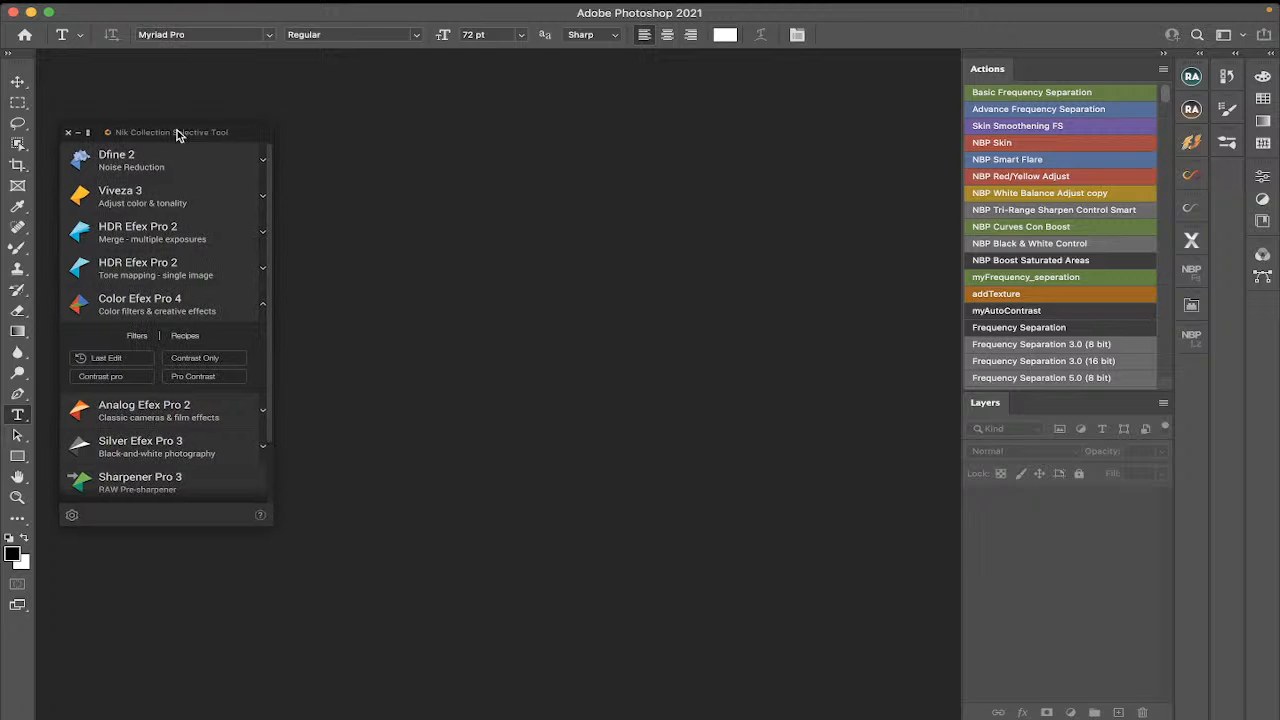
click(89, 133)
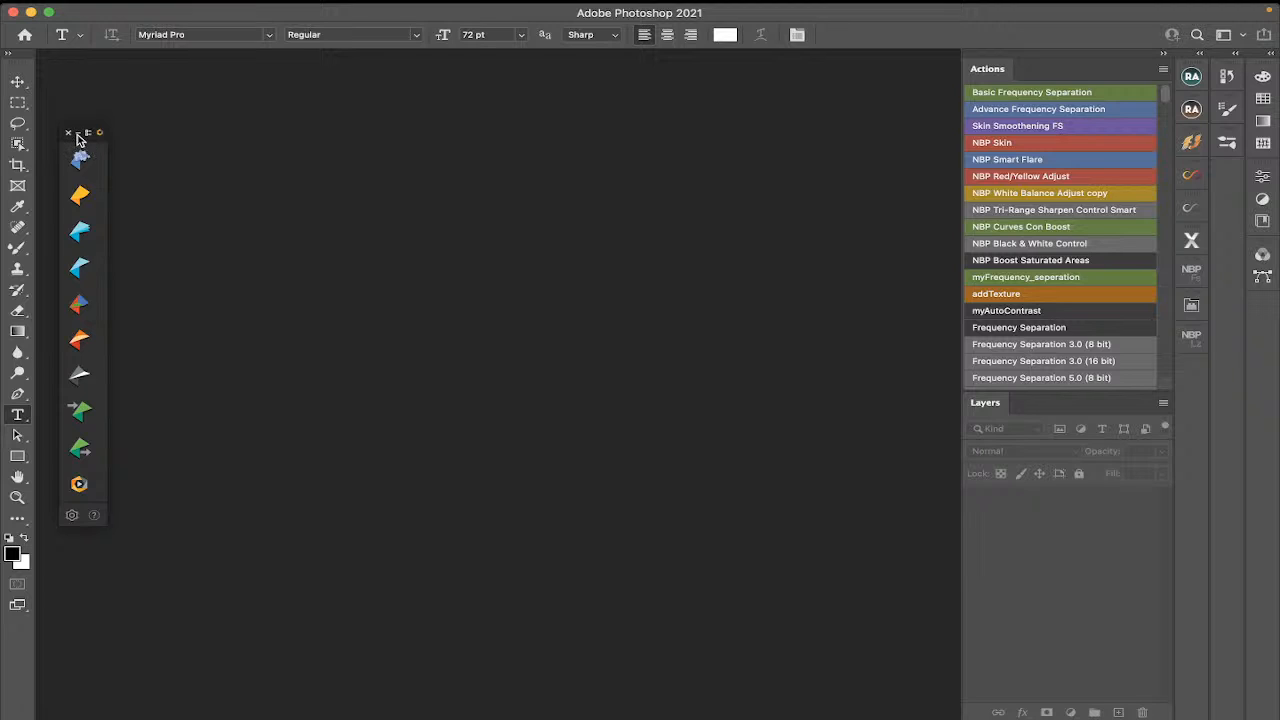
click(84, 134)
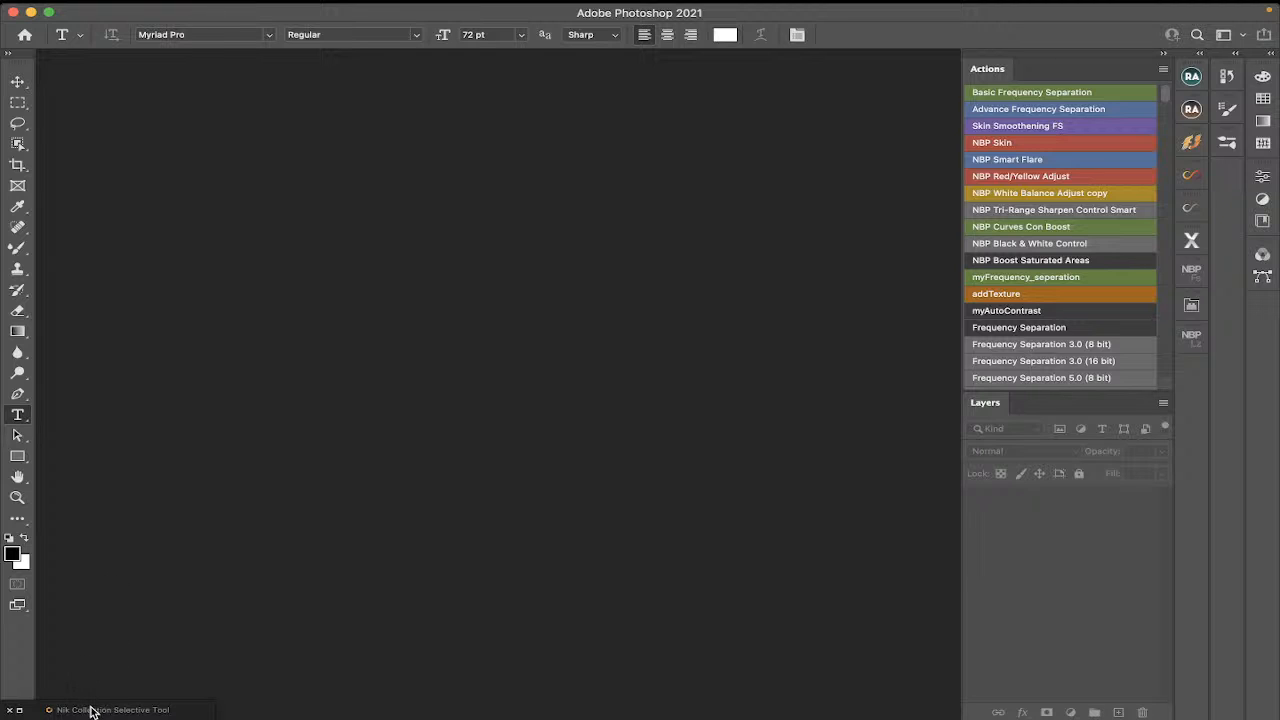
click(20, 711)
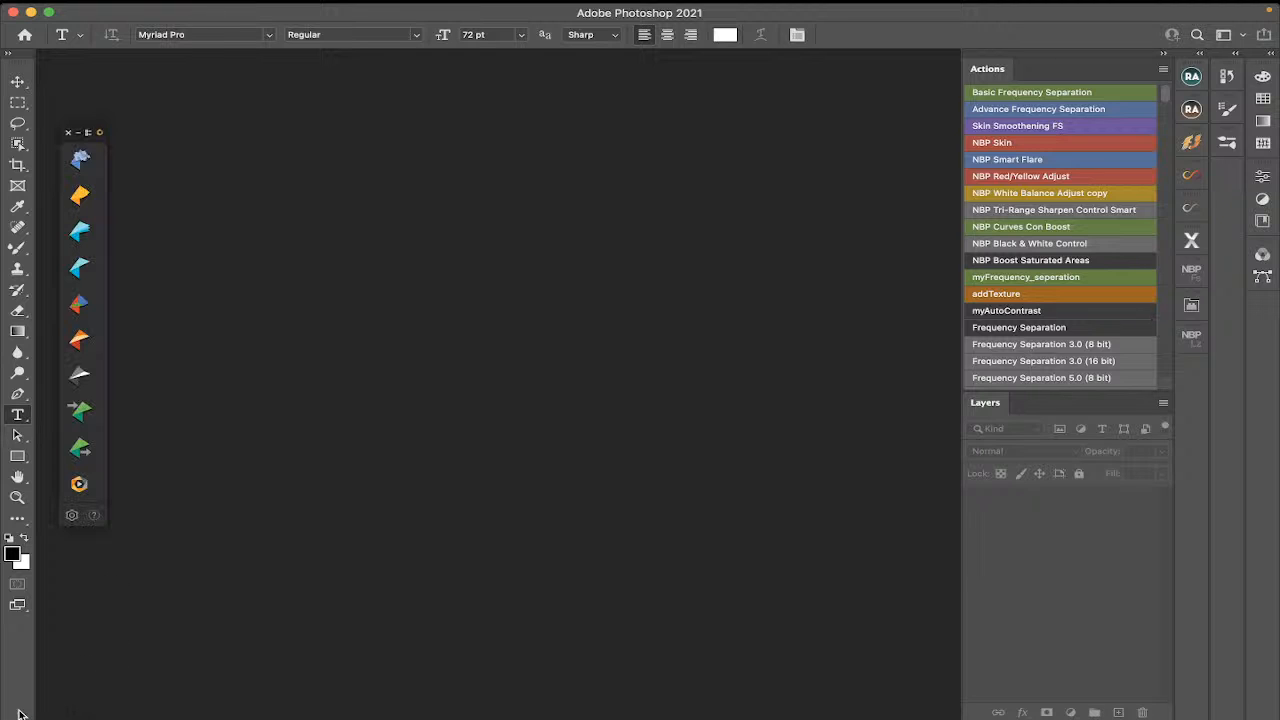
click(88, 133)
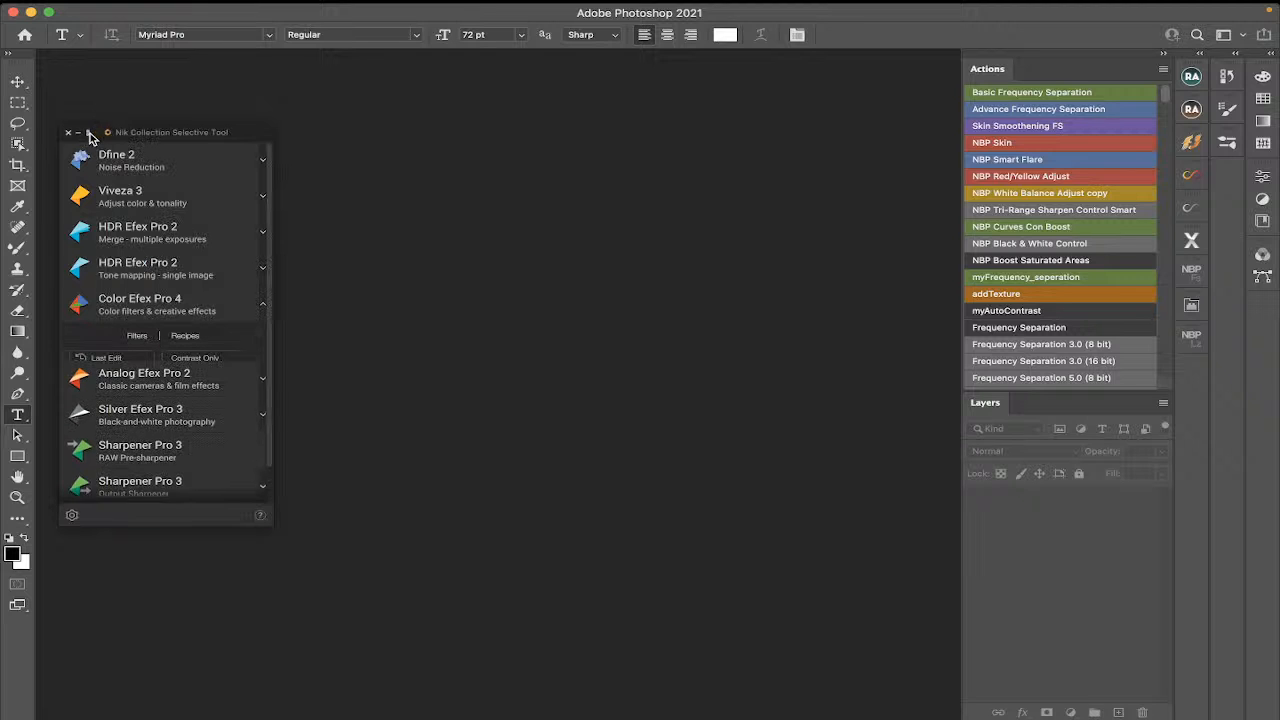
Browse the Selective Tool's plugin list and the Filter menu's Nik Collection entry.
scroll(190, 203, down, 2)
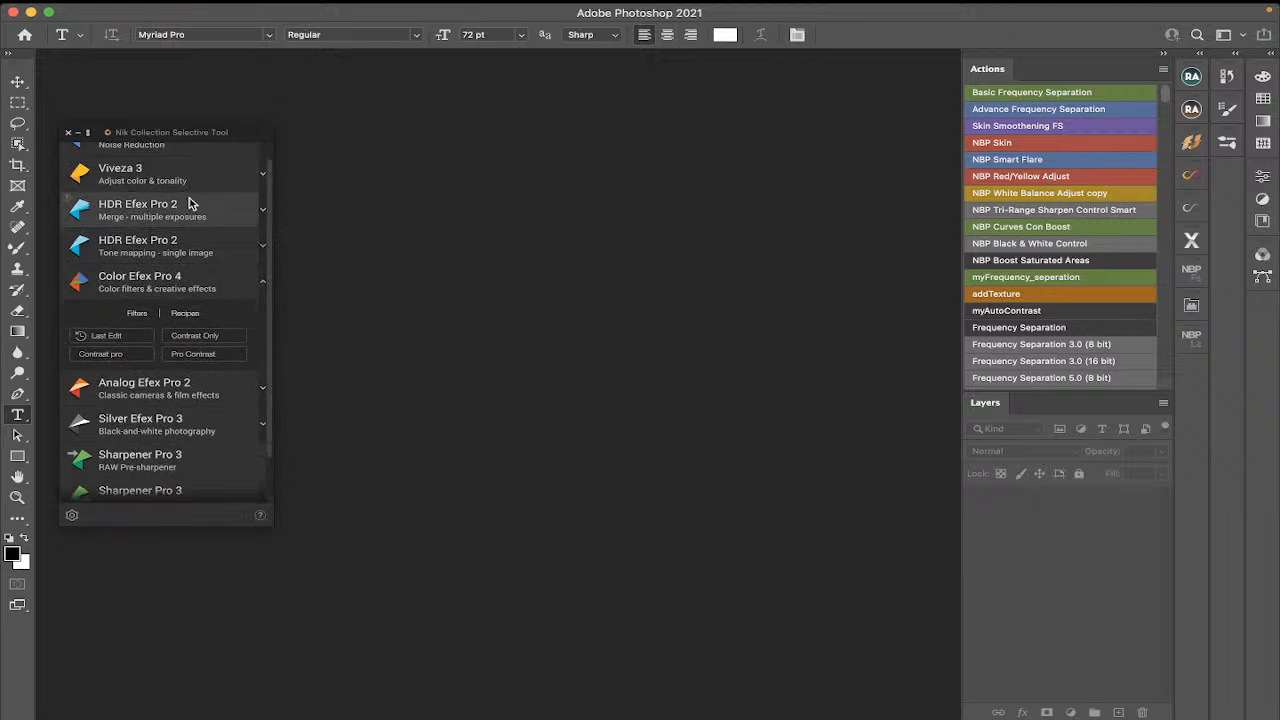
scroll(190, 203, up, 3)
scroll(180, 202, down, 1)
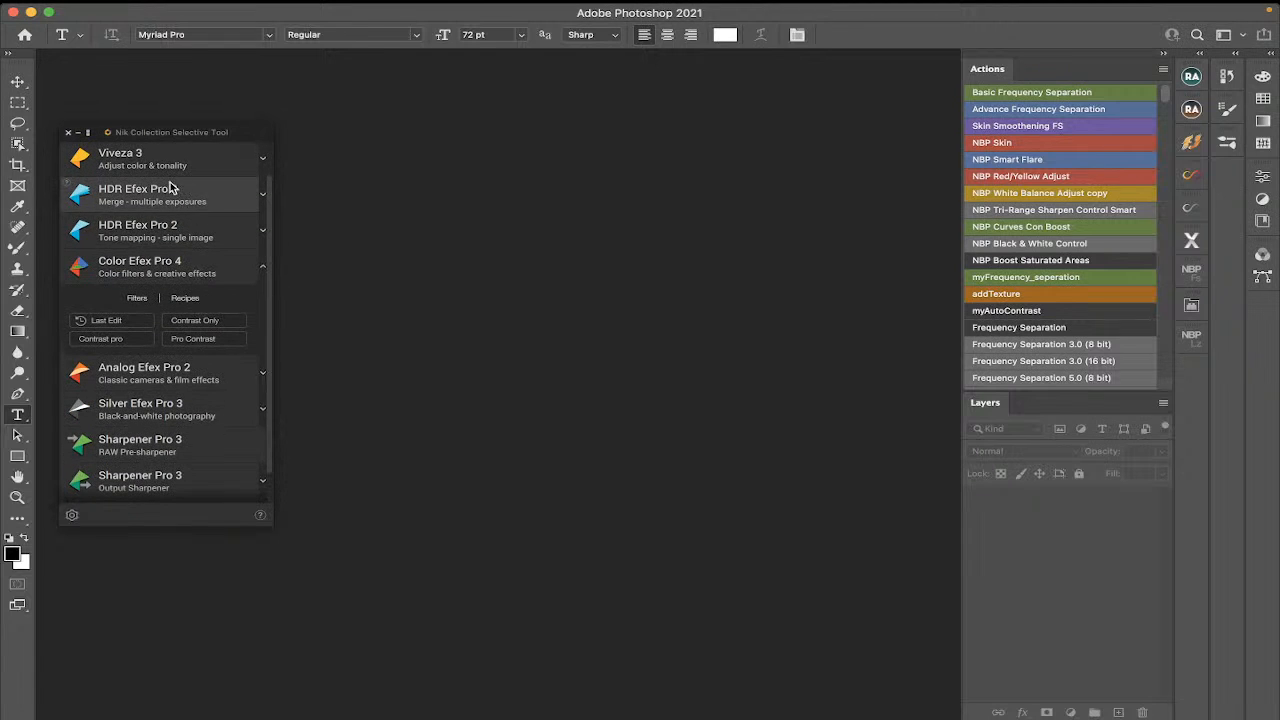
scroll(169, 346, down, 1)
scroll(168, 350, up, 3)
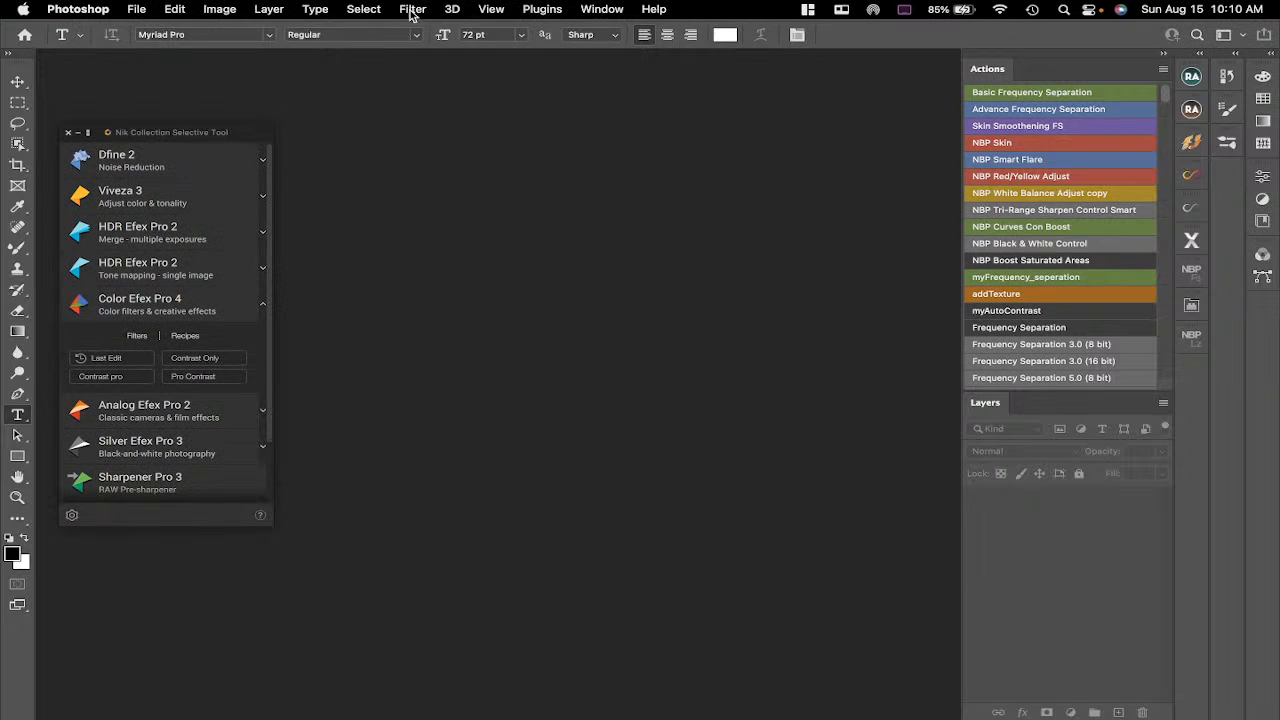
click(411, 10)
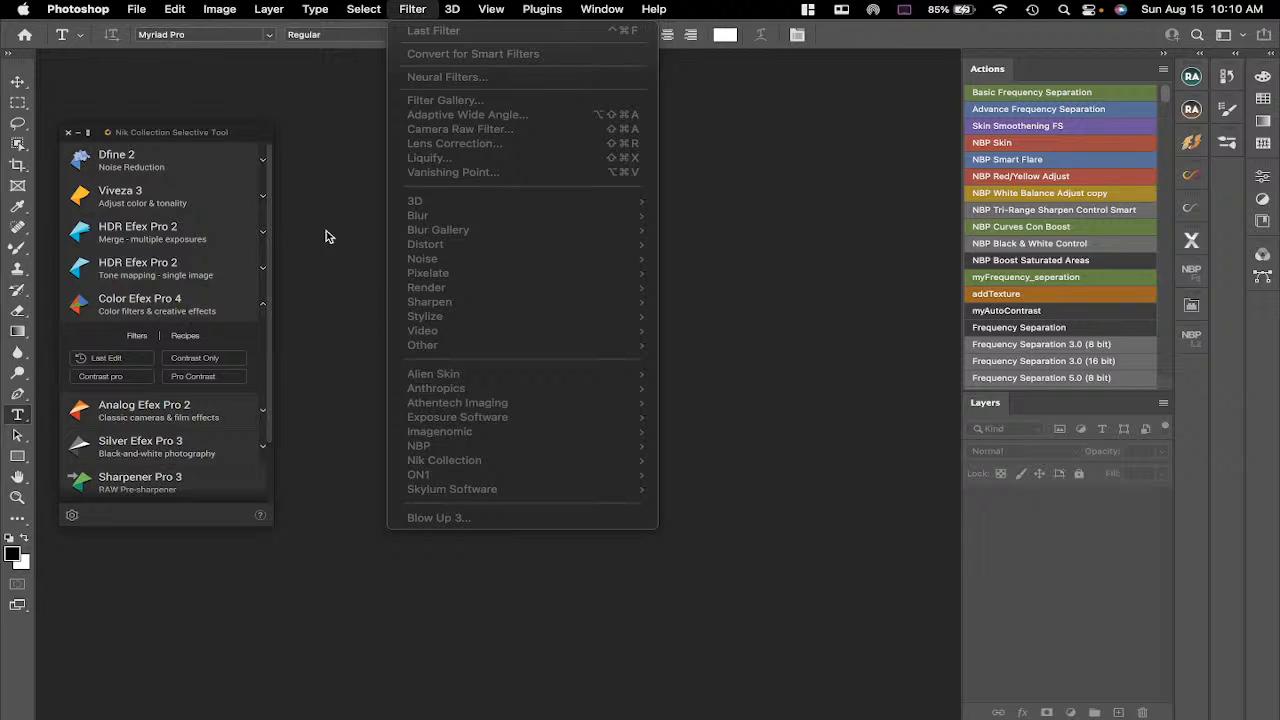
click(216, 133)
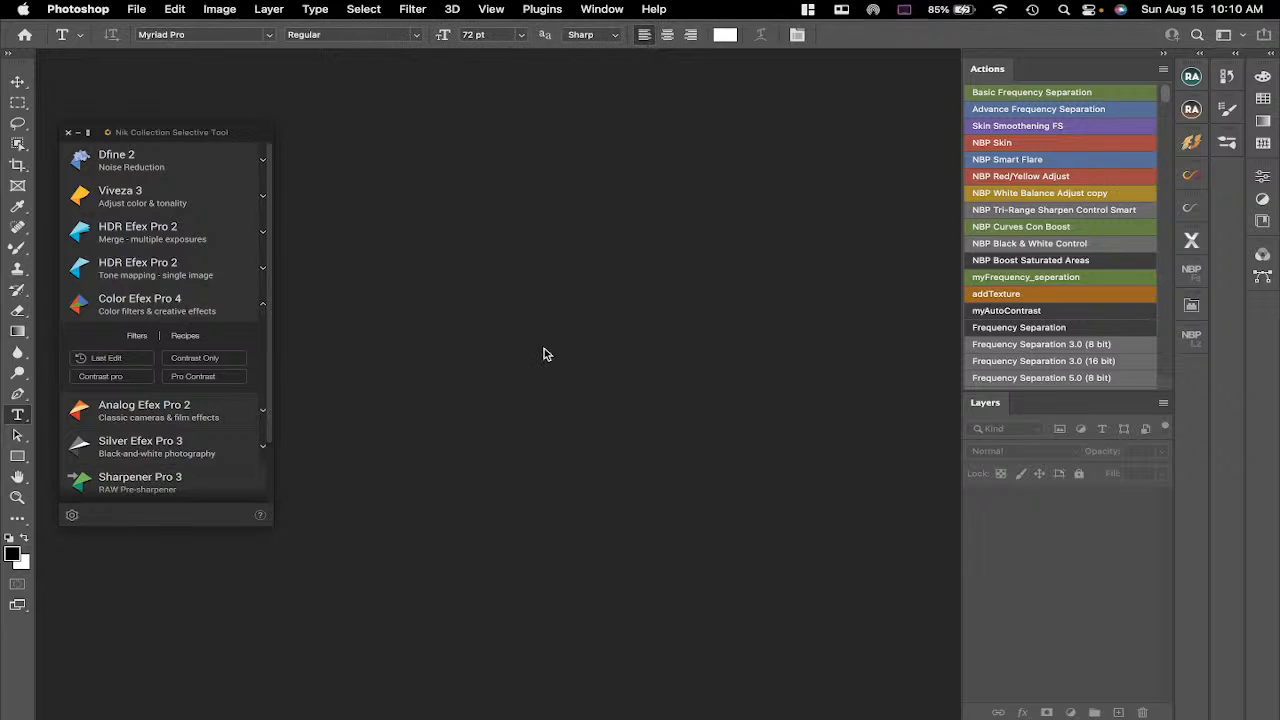
Move the Selective Tool palette lower in the workspace and scroll through its plugin list.
drag(206, 133, 188, 321)
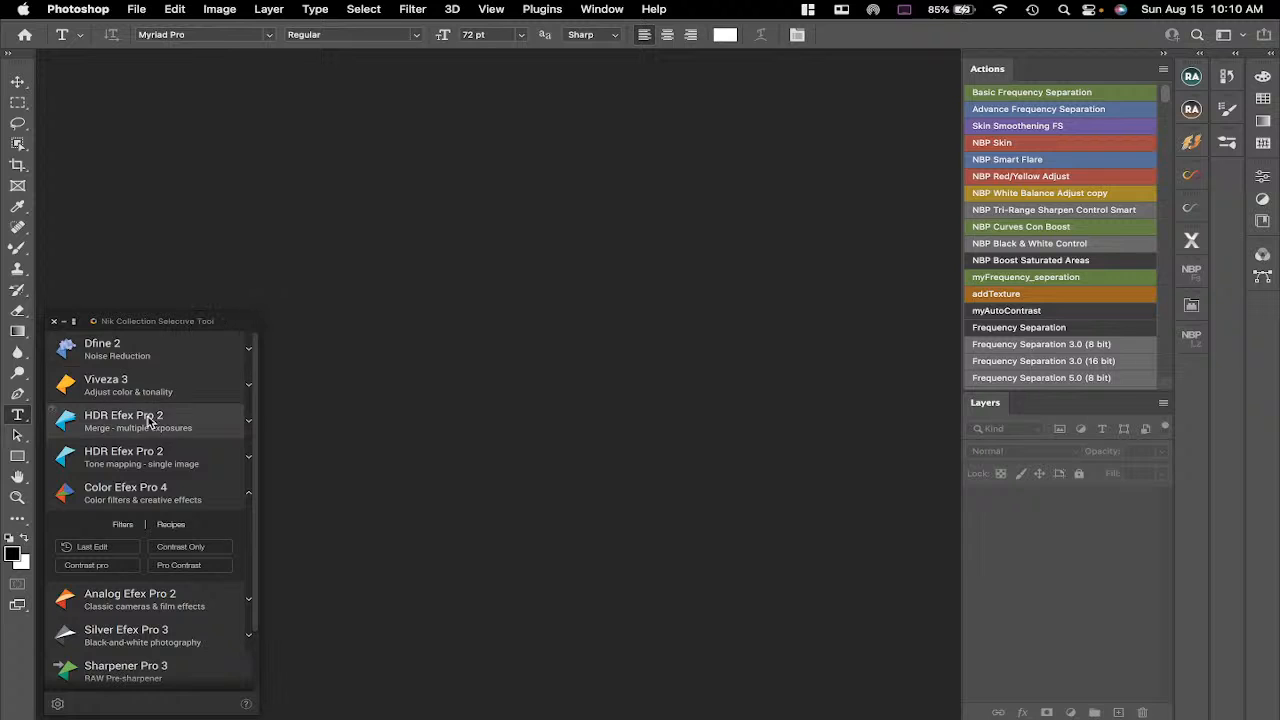
scroll(147, 425, down, 2)
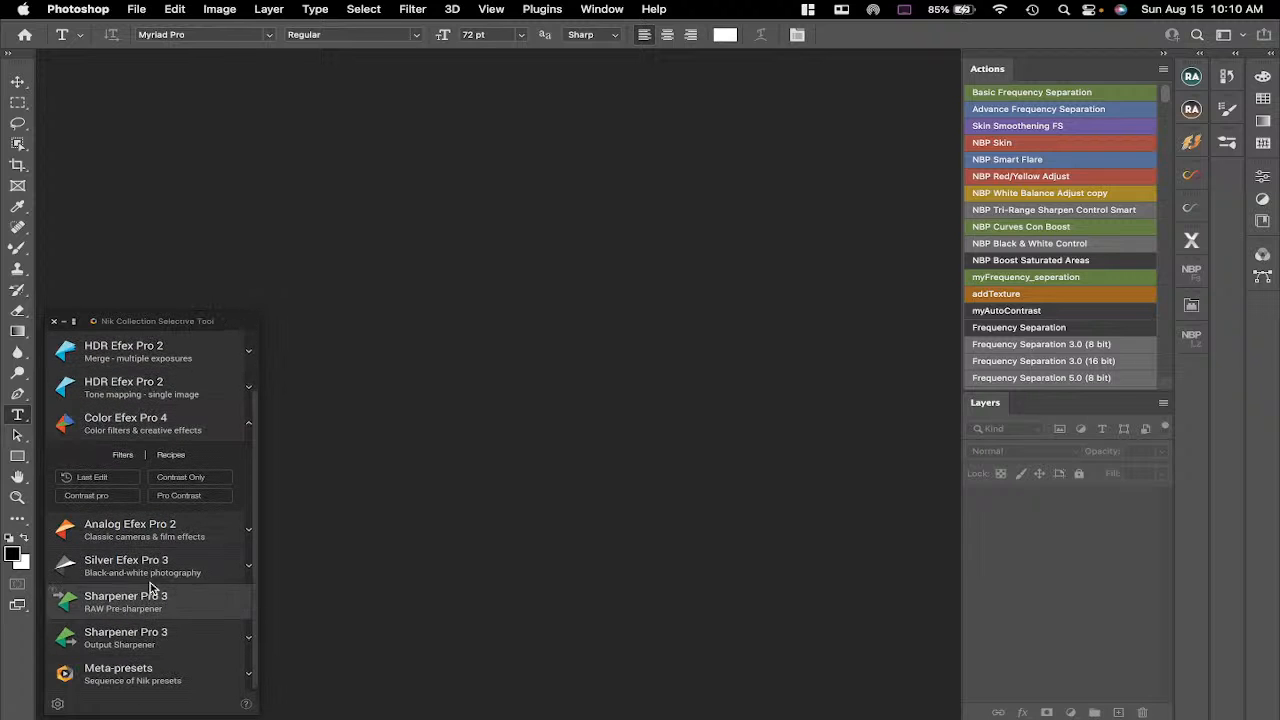
scroll(163, 460, up, 2)
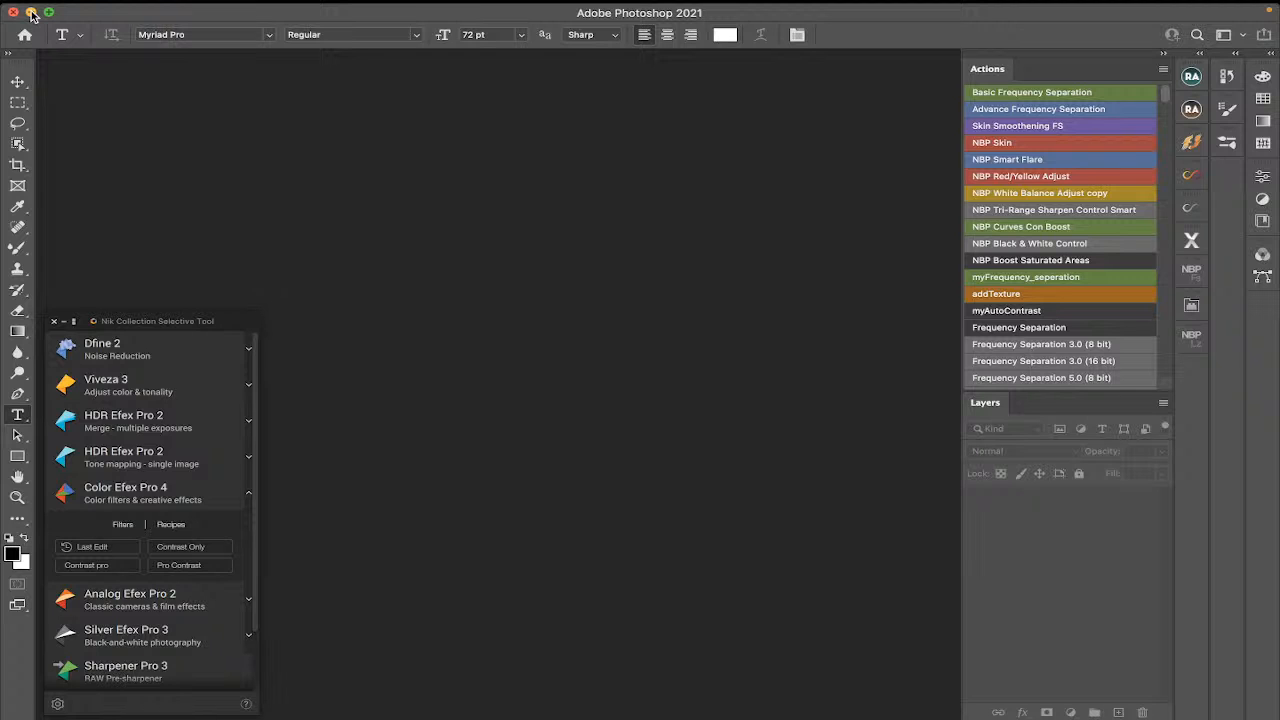
Minimize Photoshop and reposition the floating Selective Tool palette over the desktop.
click(31, 12)
drag(178, 322, 376, 220)
drag(201, 265, 173, 278)
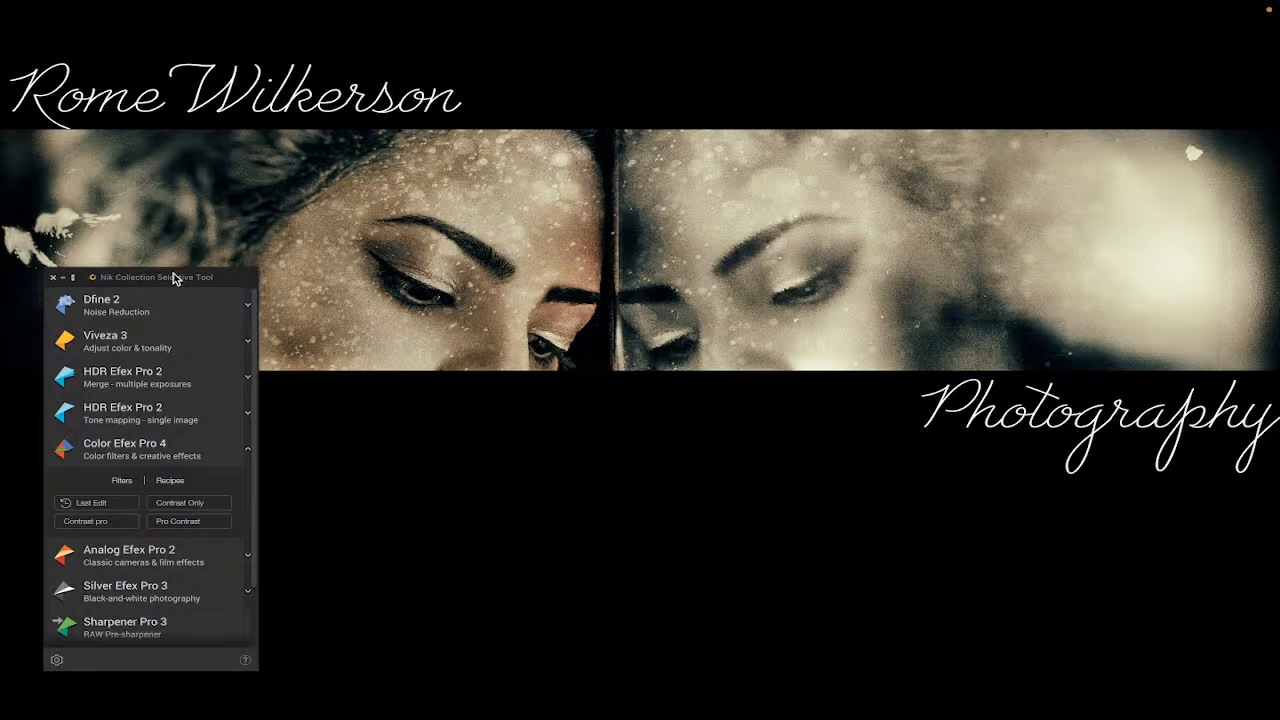
mouse_move(142, 276)
mouse_down()
mouse_move(152, 219)
mouse_move(190, 226)
mouse_move(240, 210)
mouse_move(147, 251)
mouse_up()
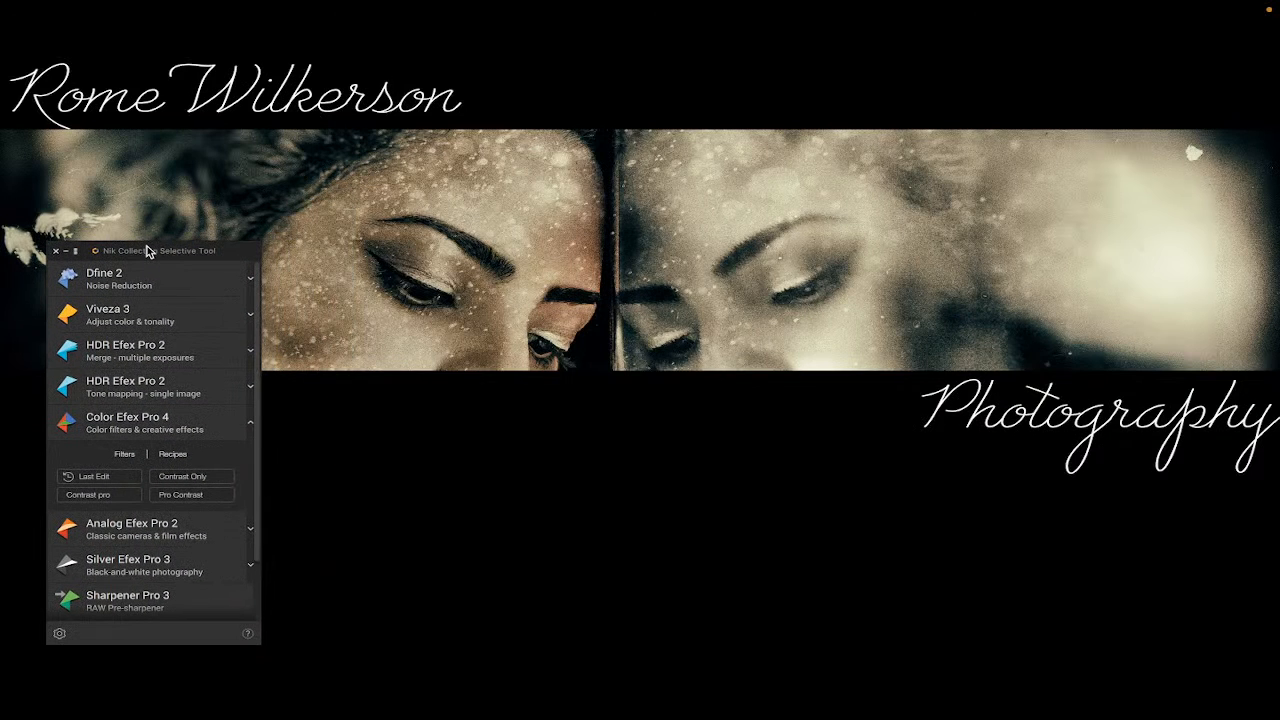
Minimize the Selective Tool palette and launch Analog Efex Pro 2 from the Nik Collection folder in Applications.
click(65, 251)
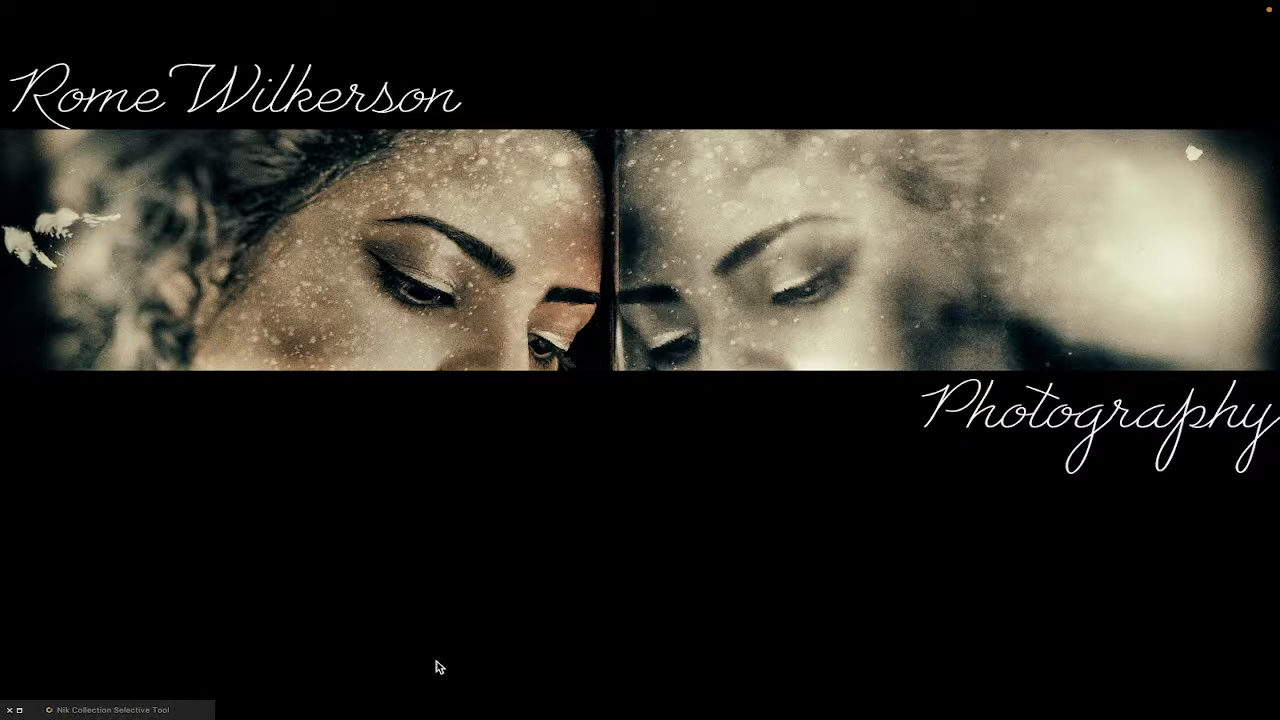
mouse_move(812, 716)
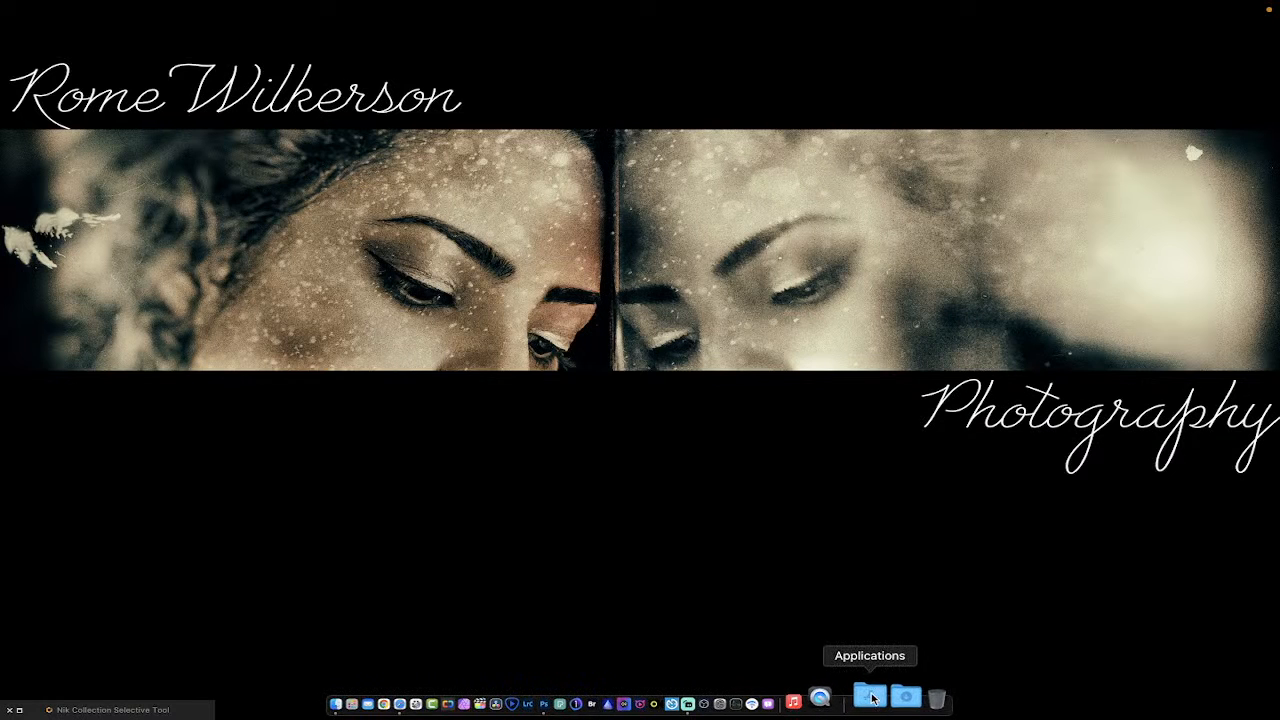
click(870, 697)
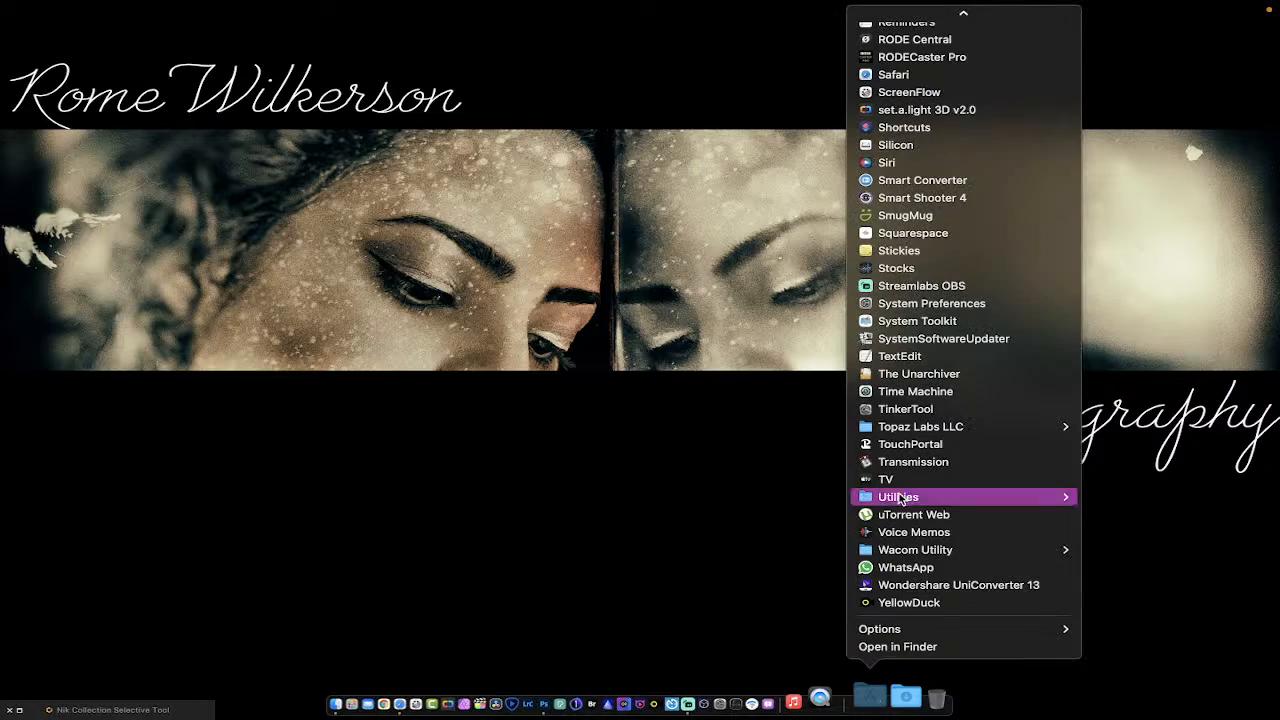
scroll(986, 245, up, 10)
scroll(986, 245, up, 5)
scroll(986, 245, down, 10)
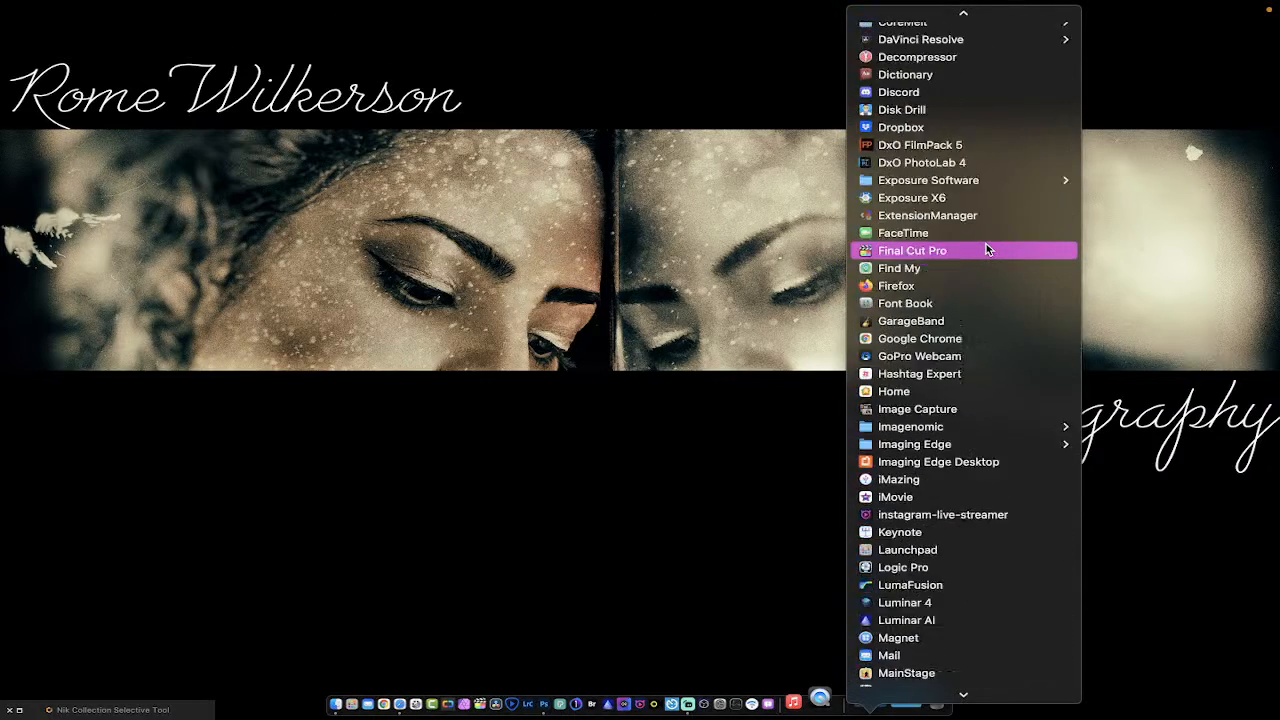
scroll(983, 221, down, 5)
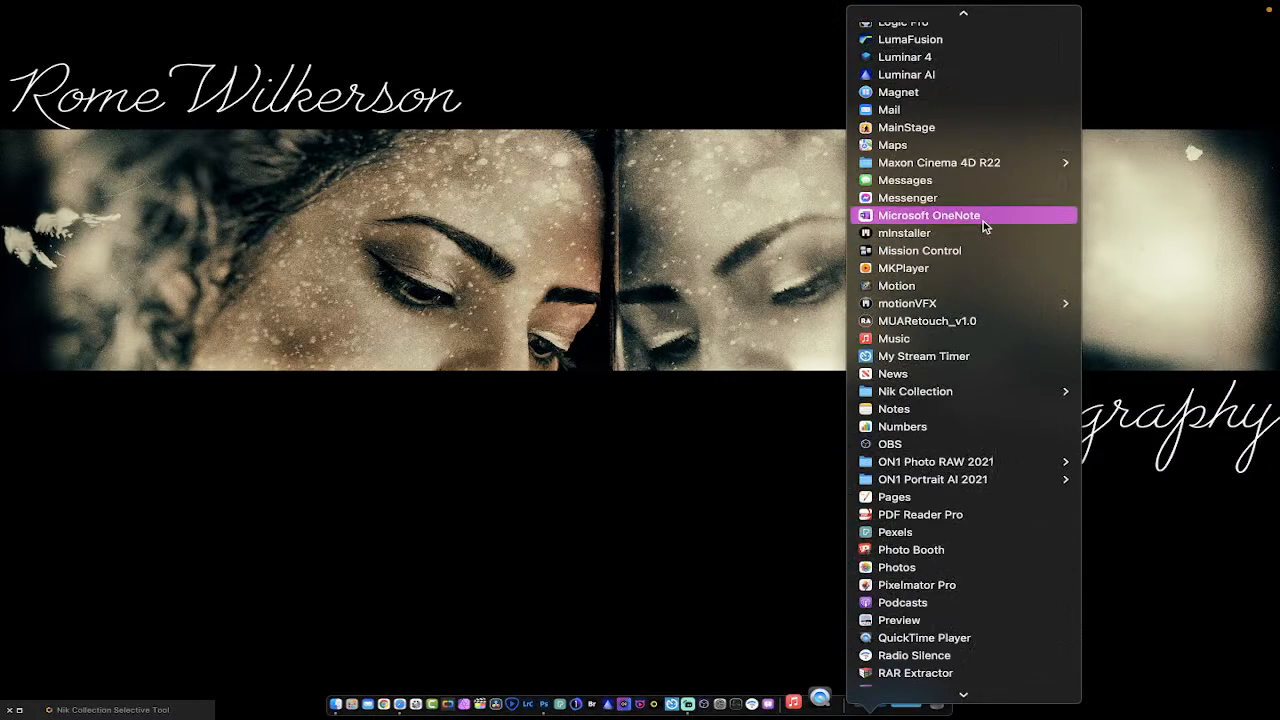
mouse_move(957, 389)
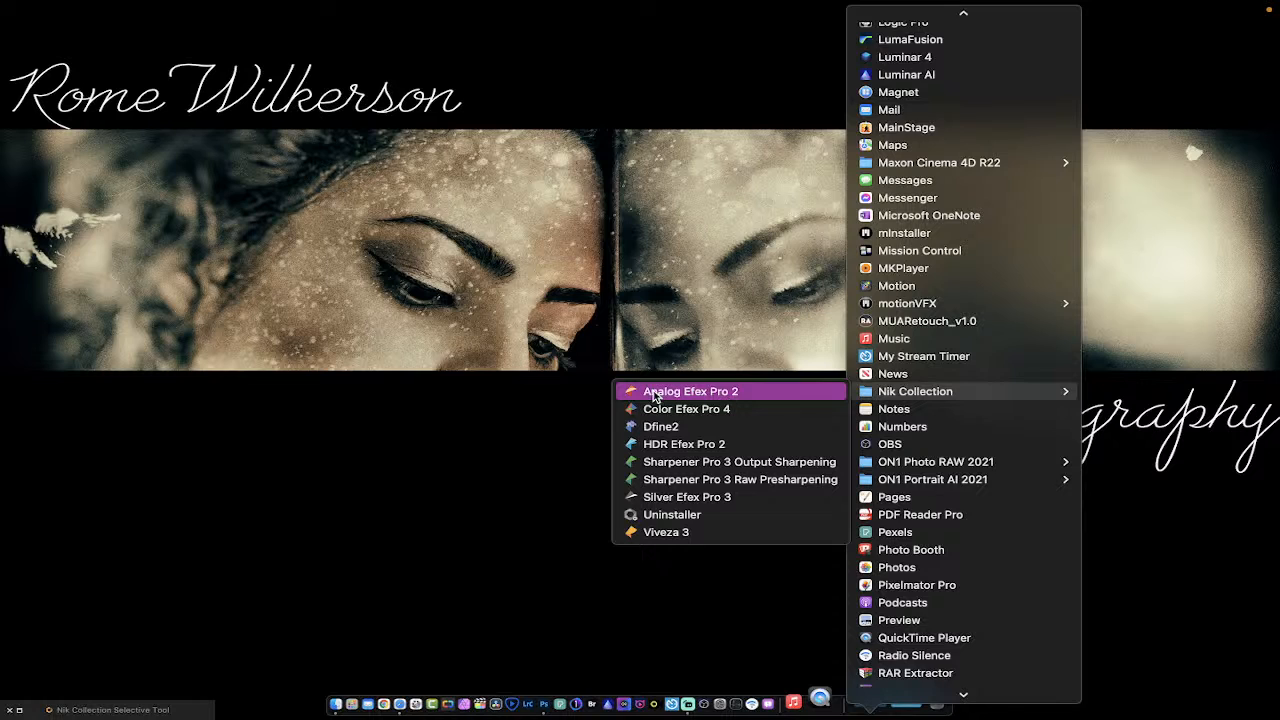
click(742, 393)
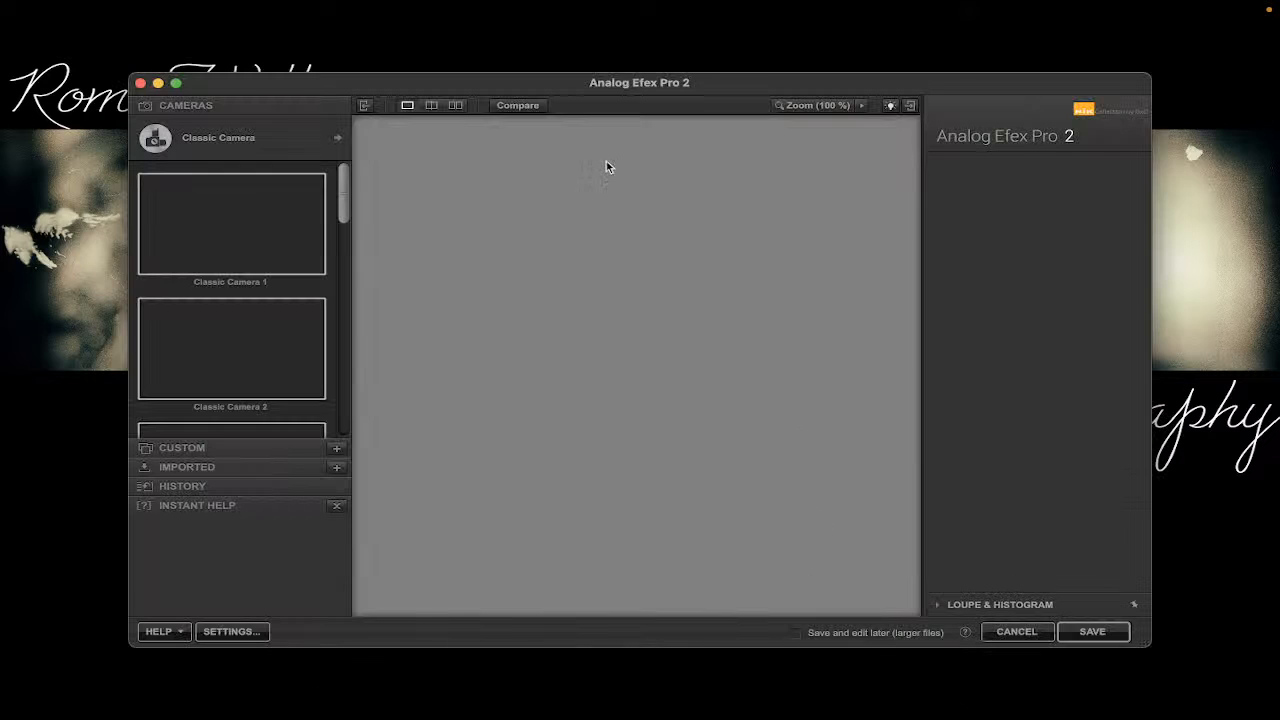
Reposition and enlarge the Analog Efex Pro 2 window on the desktop.
drag(414, 86, 349, 77)
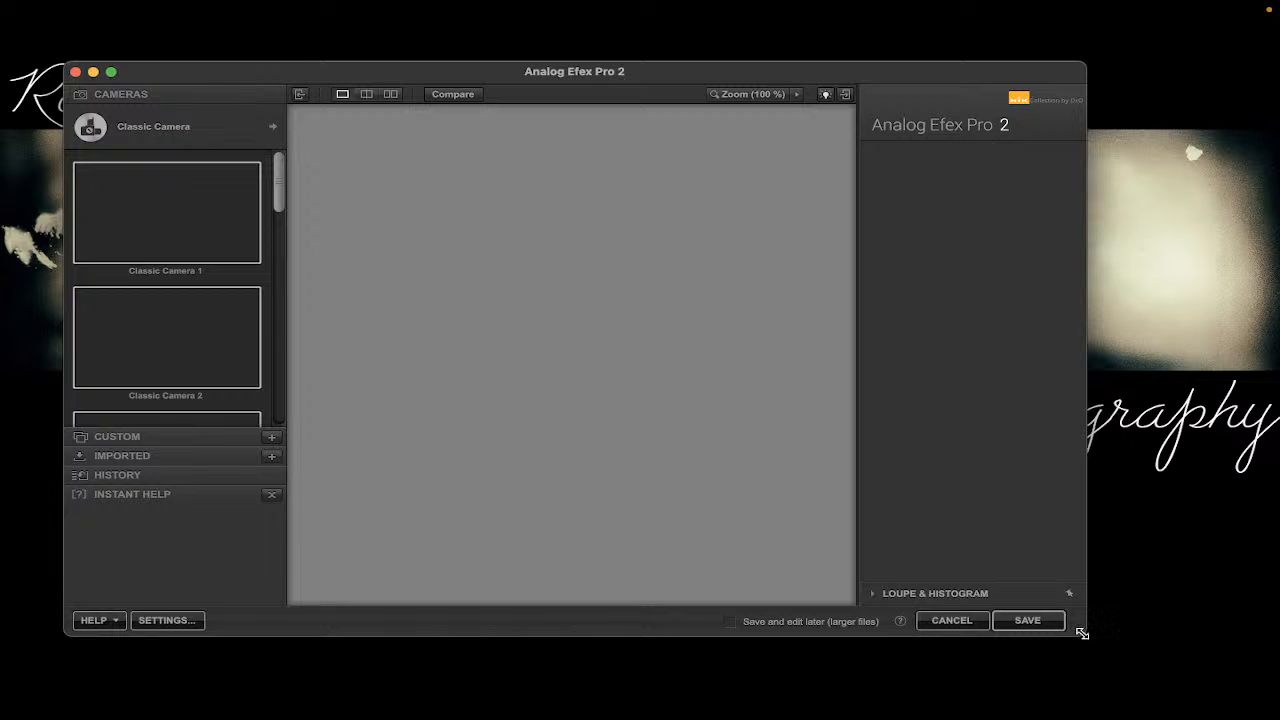
drag(1081, 633, 1276, 707)
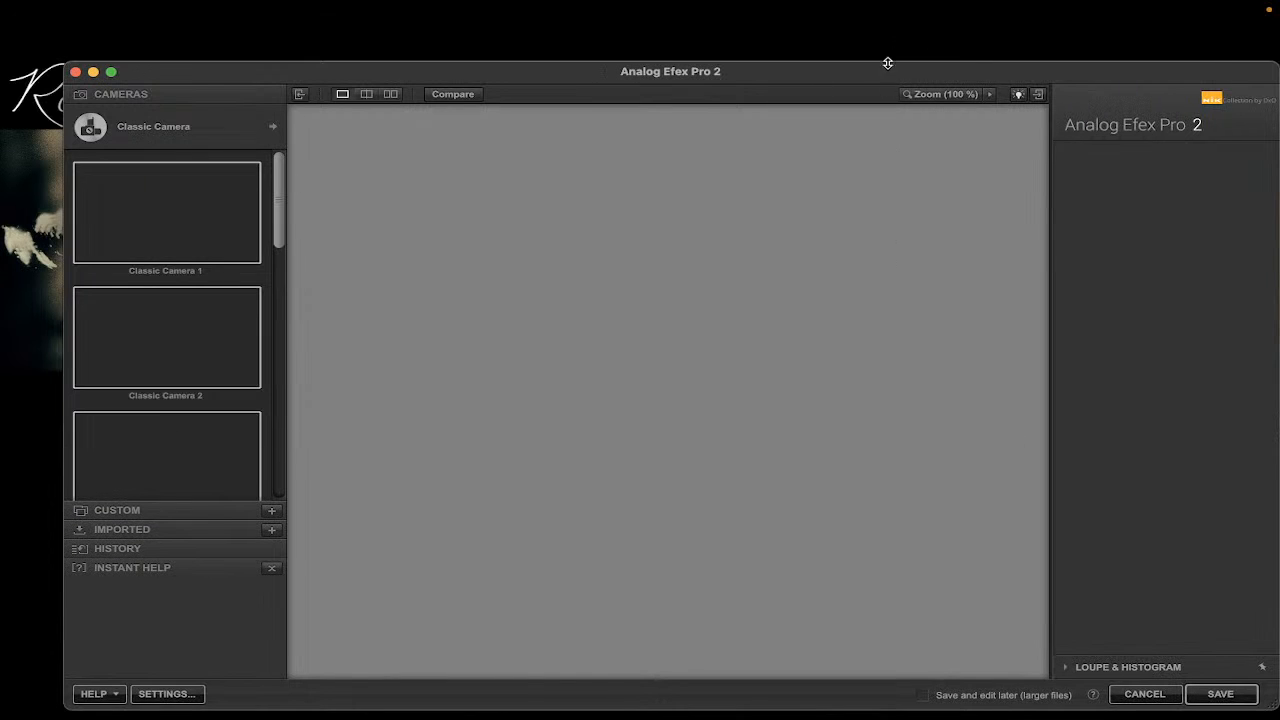
drag(871, 74, 757, 28)
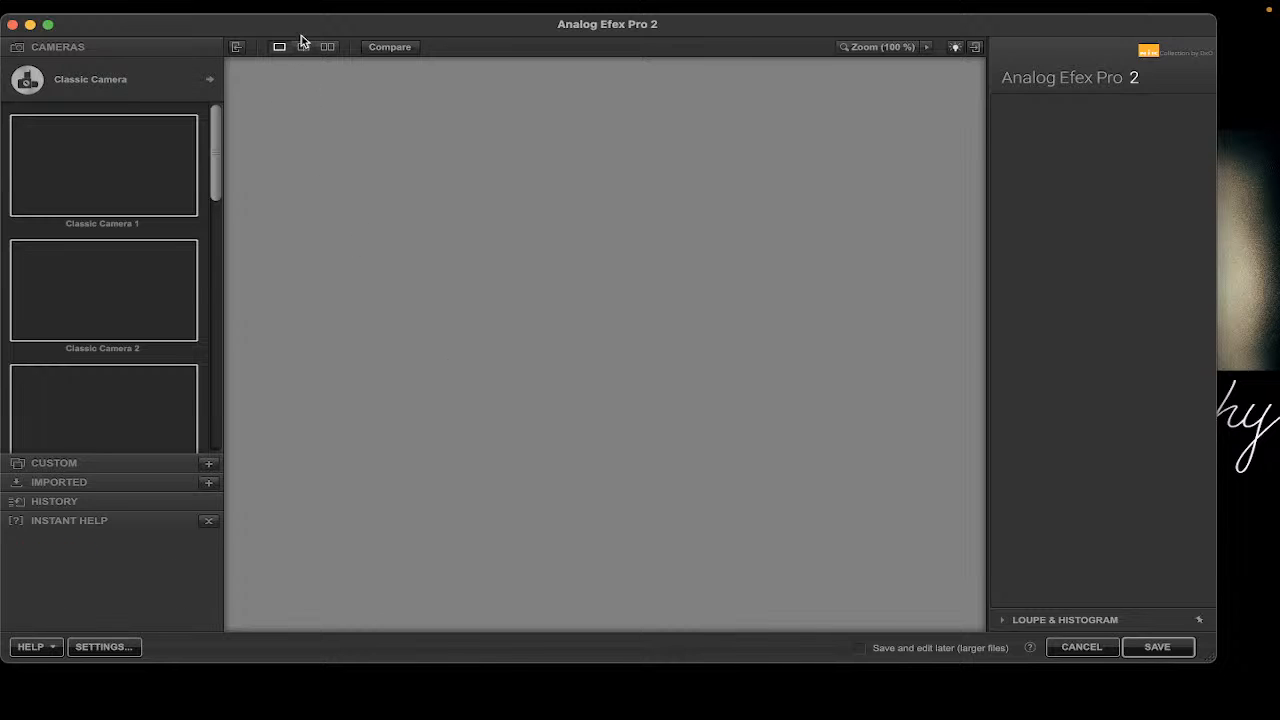
drag(329, 28, 352, 34)
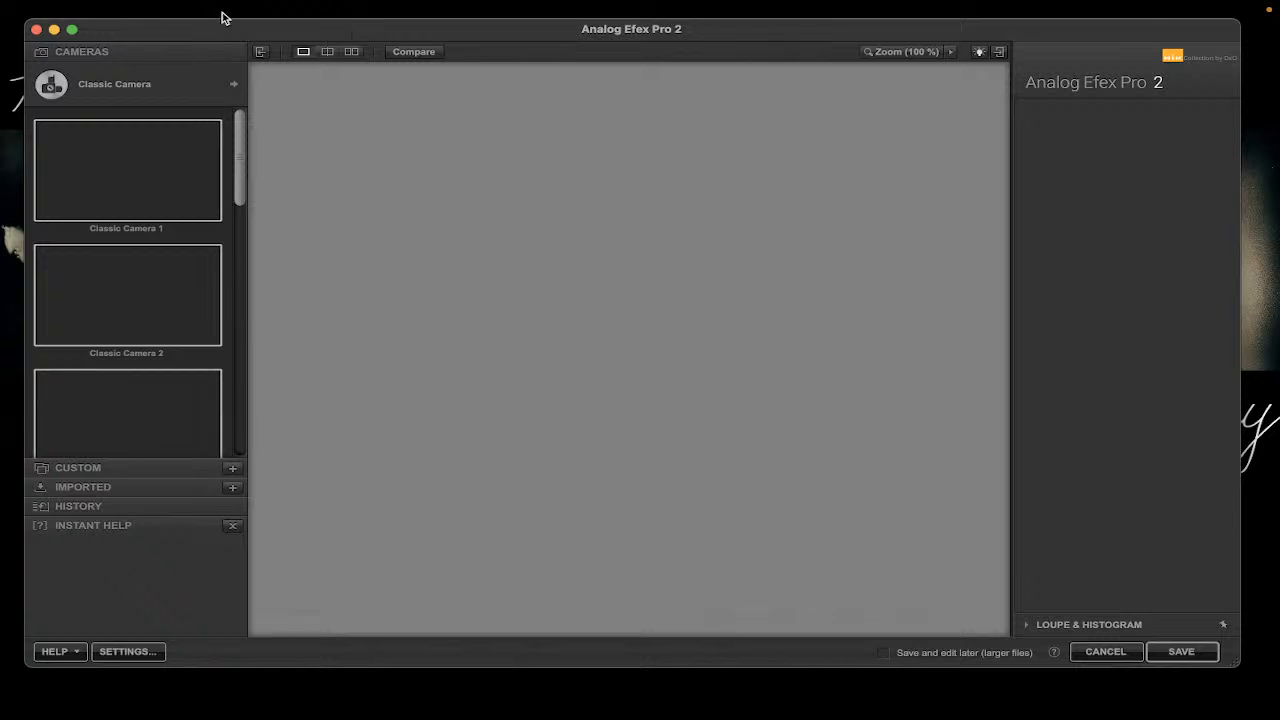
Open the image pexels-bethany-ferr-5177517.jpg from the Coffee girls folder.
click(175, 10)
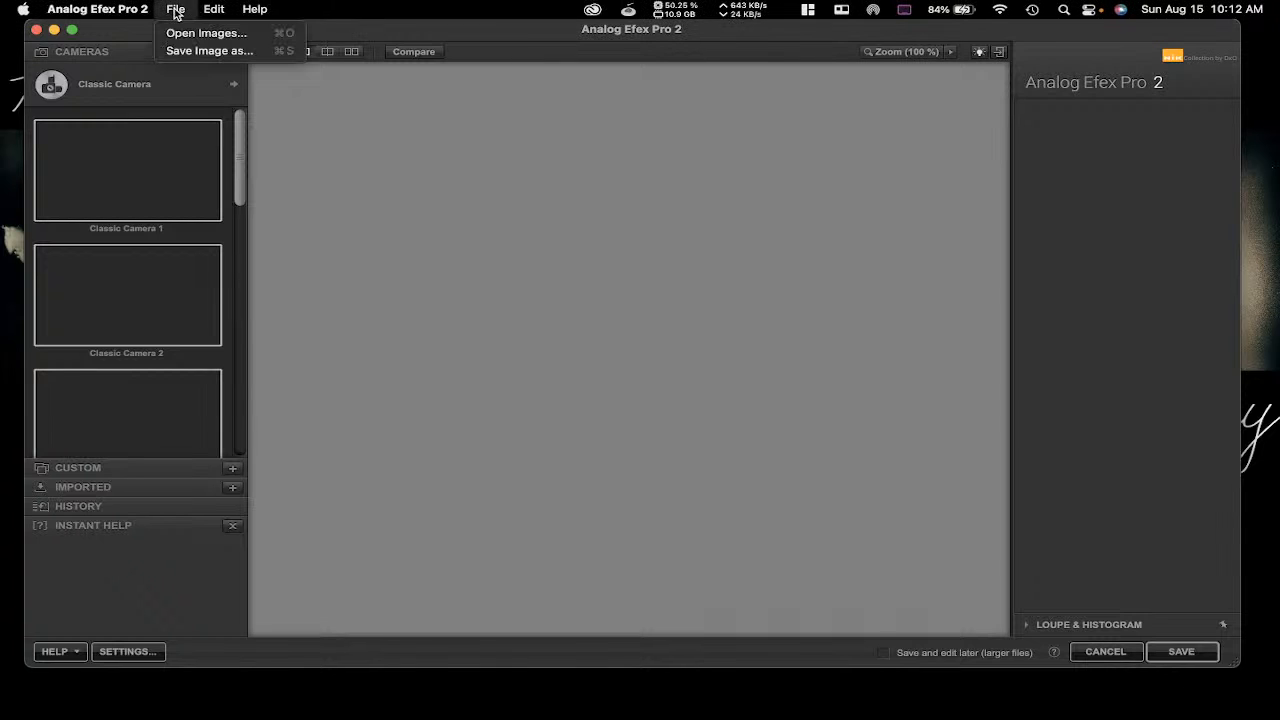
click(185, 34)
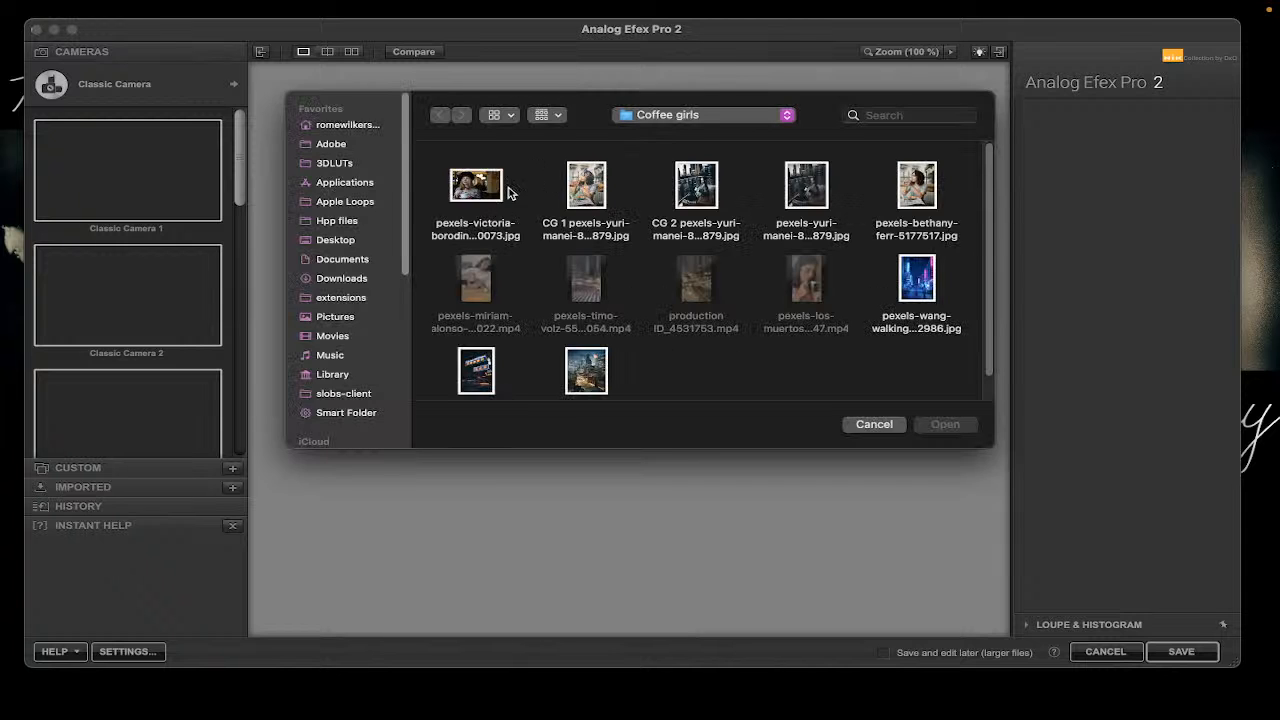
click(918, 185)
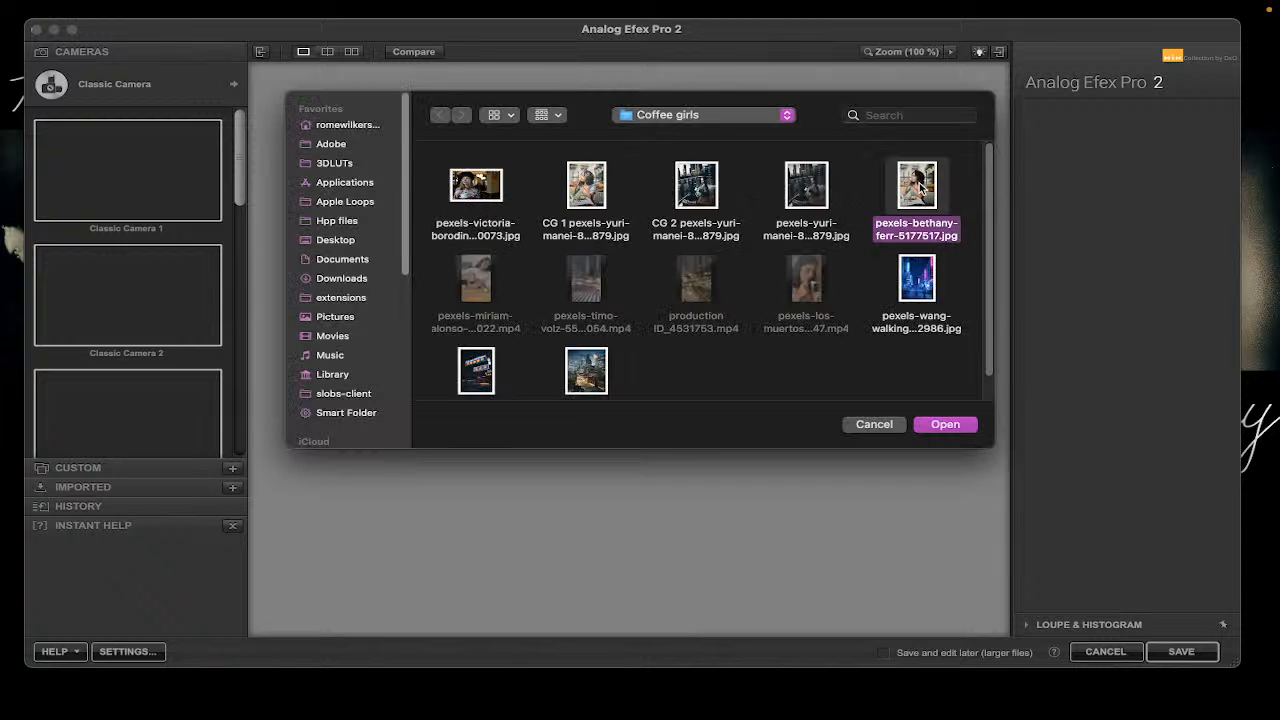
click(946, 425)
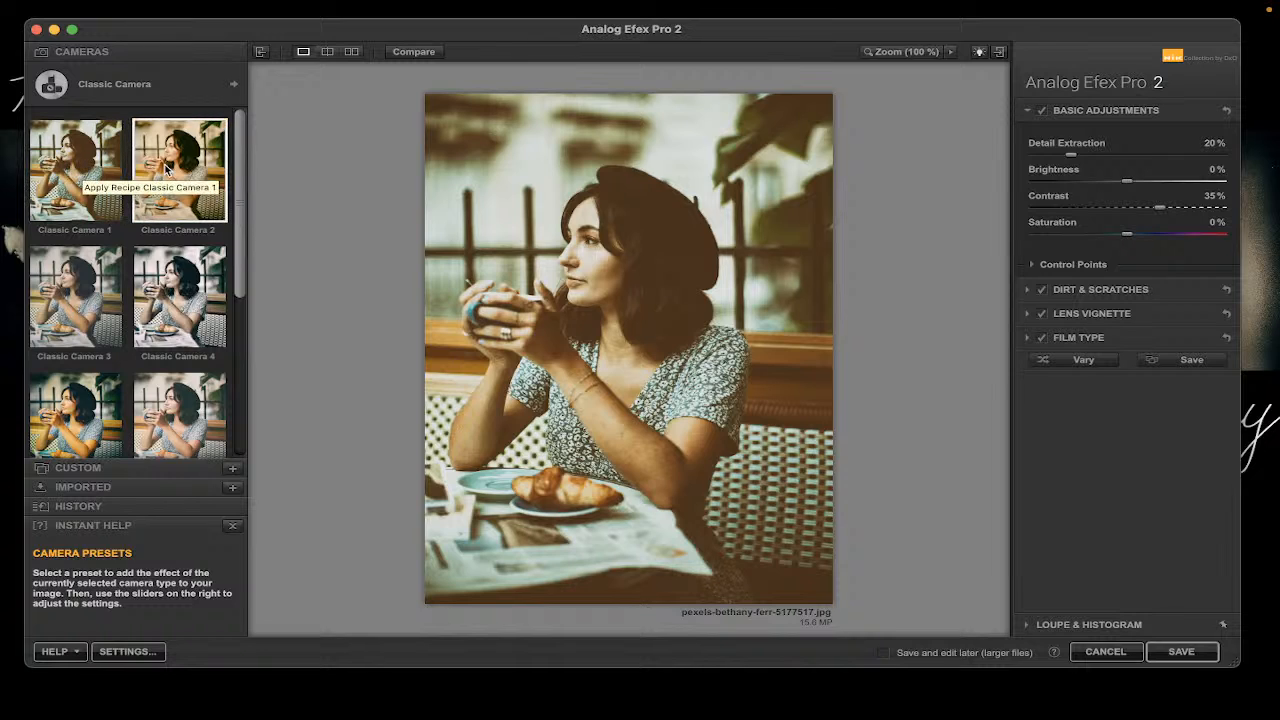
Maximize the Analog Efex Pro 2 window and scroll down the Classic Camera presets.
mouse_move(239, 156)
mouse_down()
mouse_move(228, 337)
mouse_move(242, 150)
mouse_up()
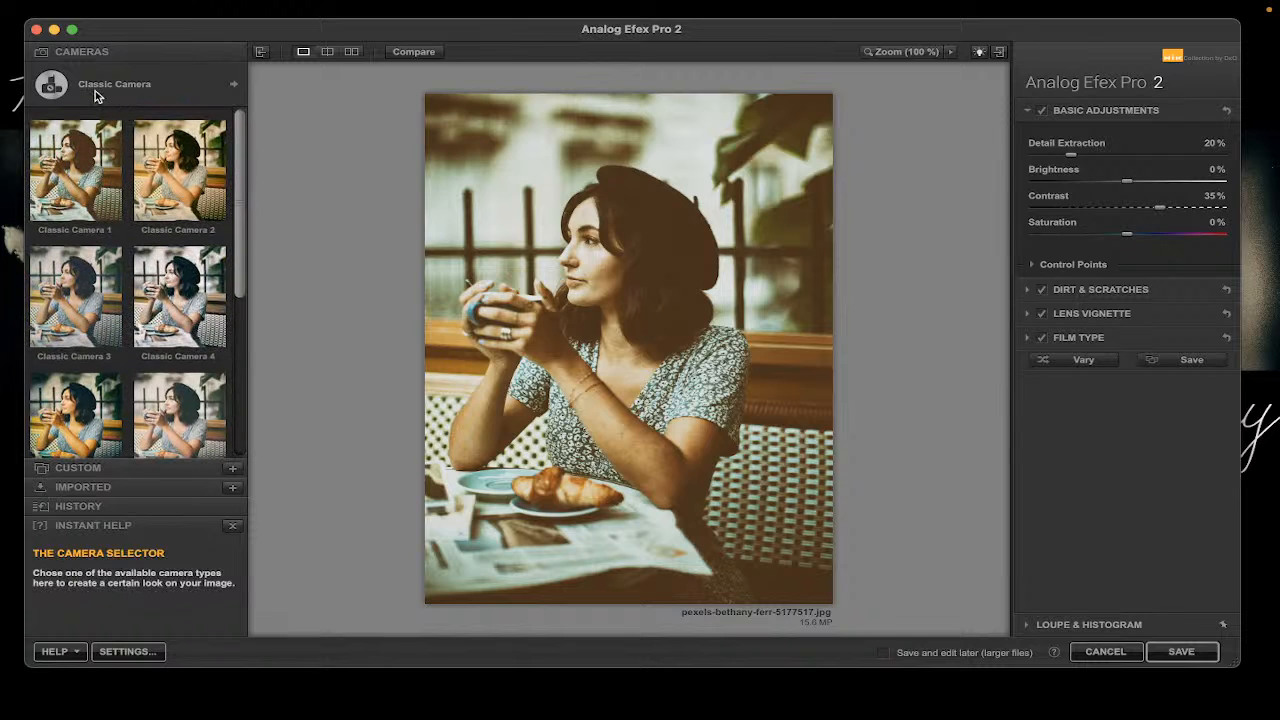
click(73, 30)
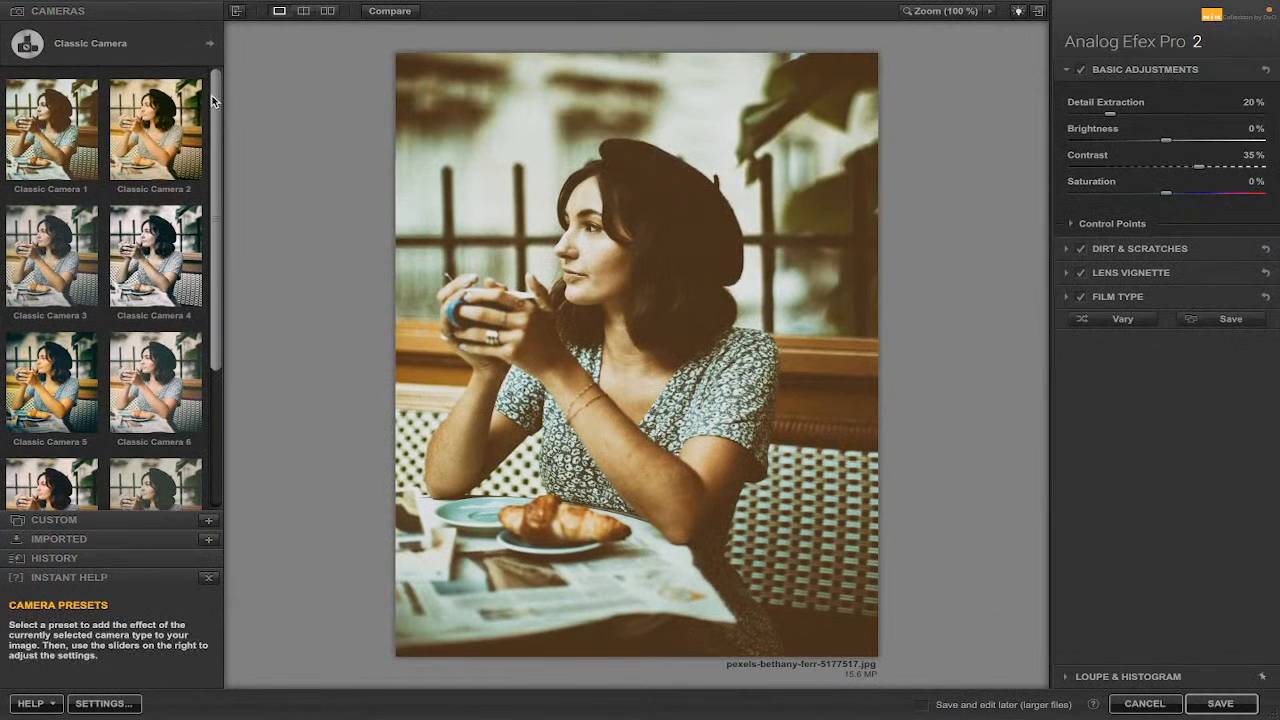
drag(217, 94, 230, 235)
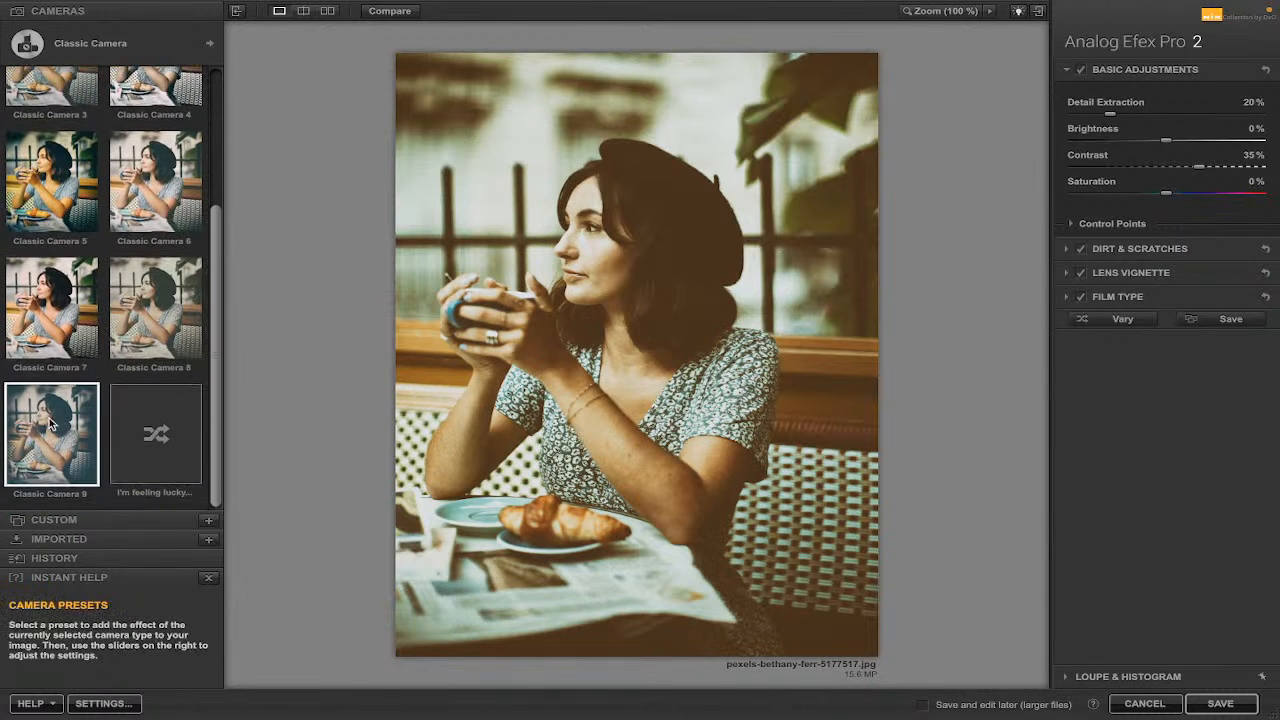
Apply the Classic Camera 7 preset and set the Basic Adjustments Brightness to 2%.
click(40, 305)
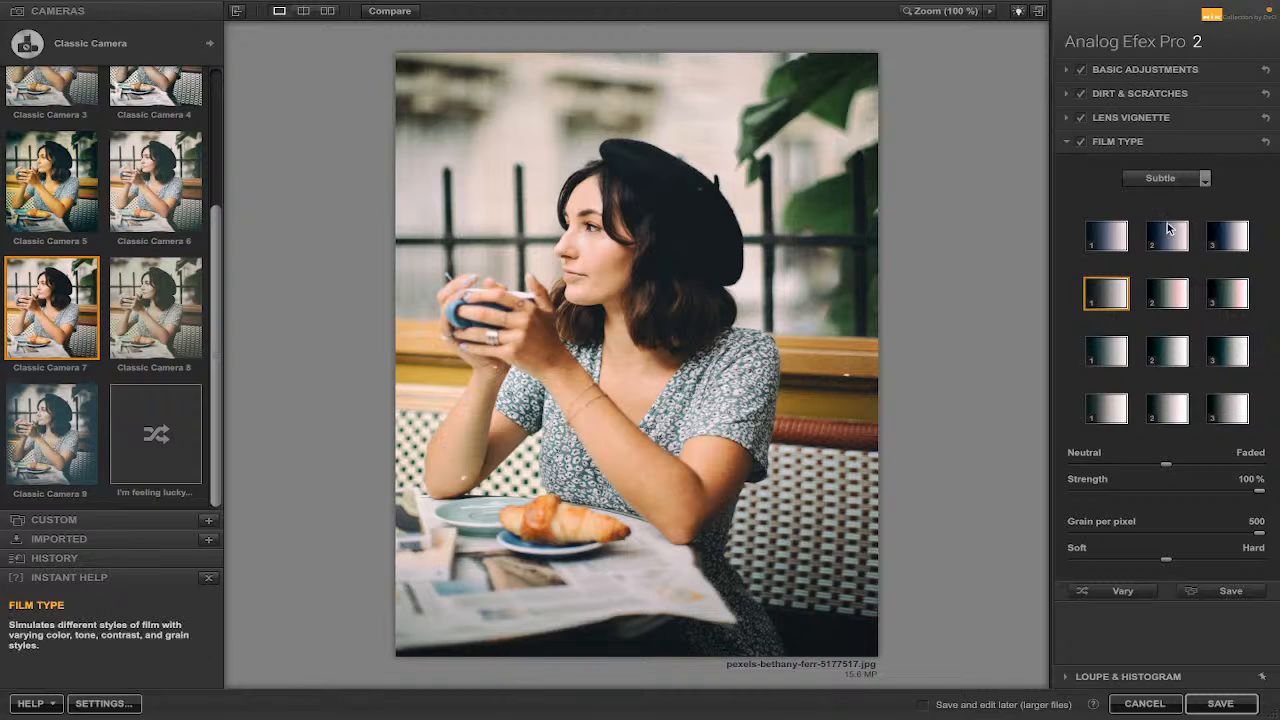
click(1064, 72)
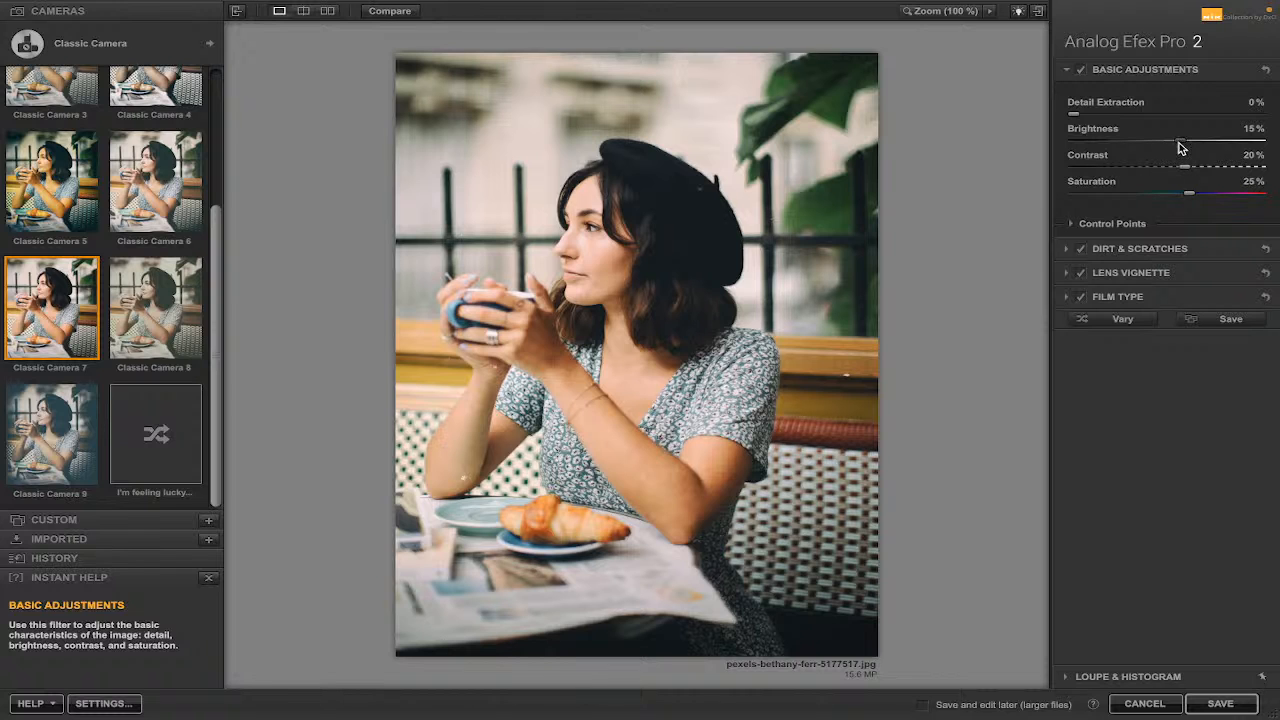
mouse_move(1180, 147)
mouse_down()
mouse_move(1146, 143)
mouse_move(1168, 146)
mouse_up()
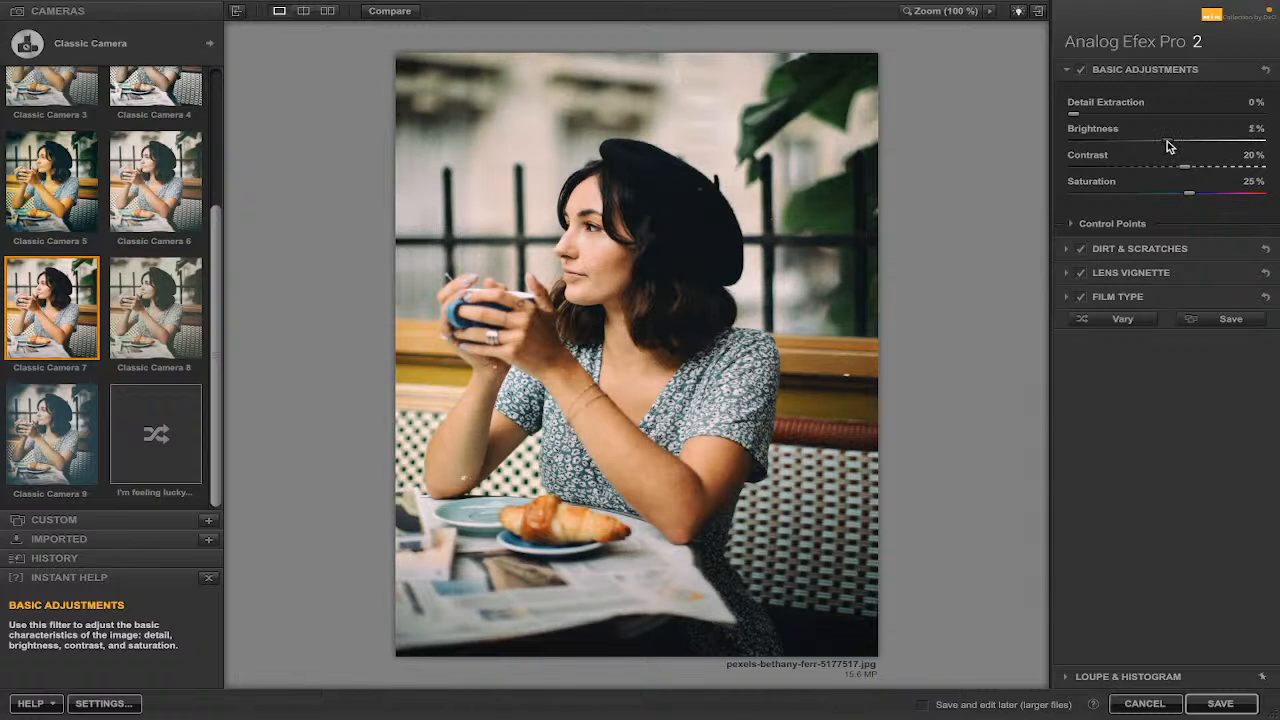
Try a control point on the woman's face with Detail Extraction at 55%, then delete it.
click(1070, 228)
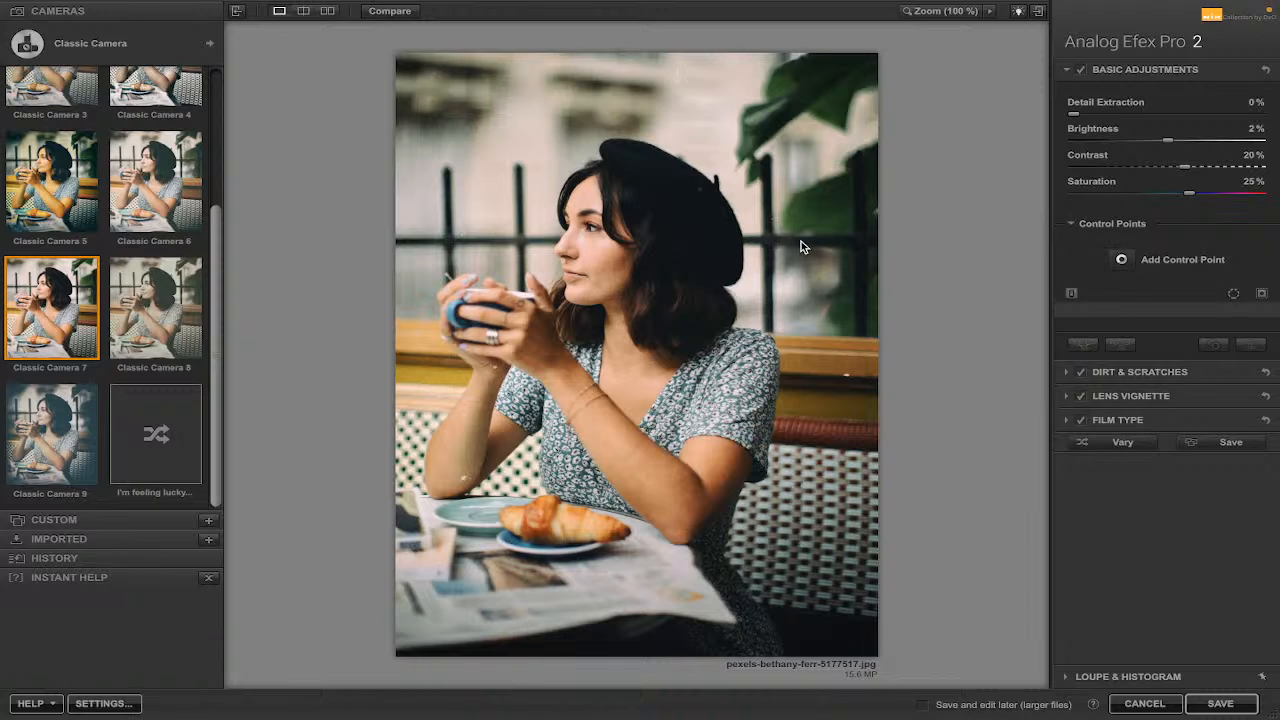
click(1121, 259)
click(682, 261)
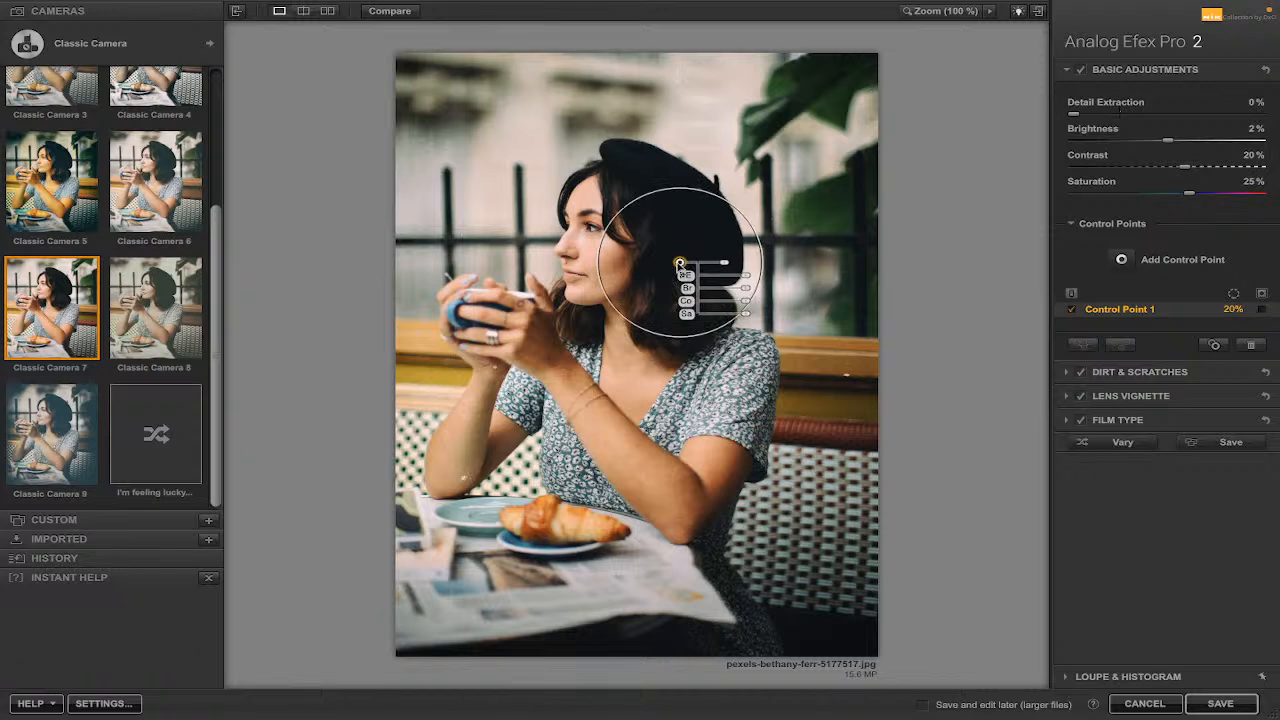
drag(679, 265, 638, 312)
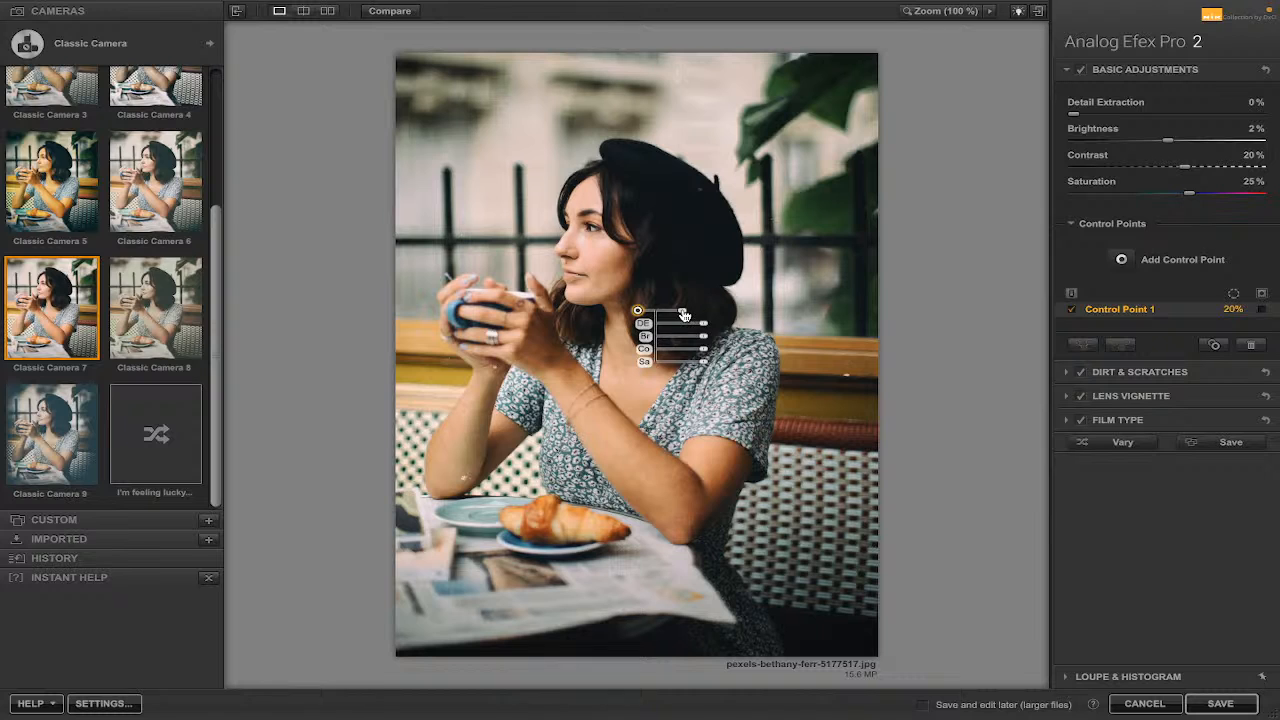
drag(684, 315, 709, 313)
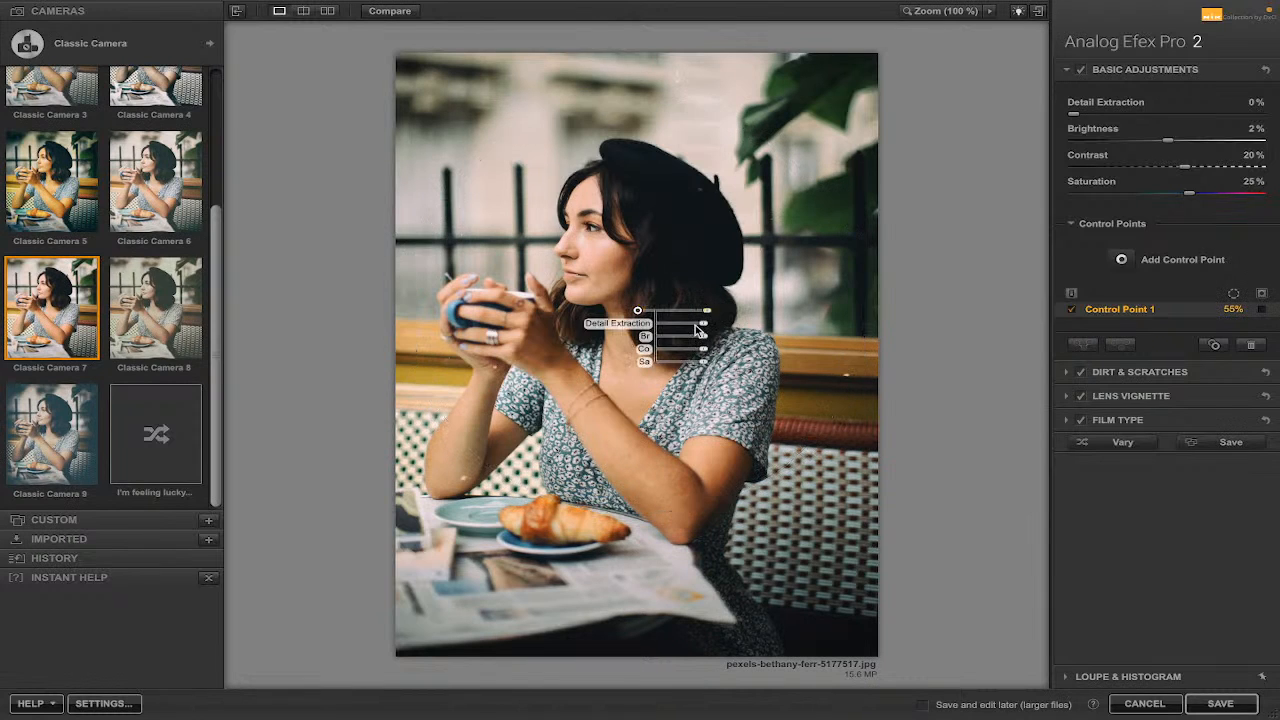
mouse_move(695, 325)
mouse_down()
mouse_move(679, 327)
mouse_move(700, 325)
mouse_move(701, 340)
mouse_move(677, 341)
mouse_move(707, 340)
mouse_up()
key(Delete)
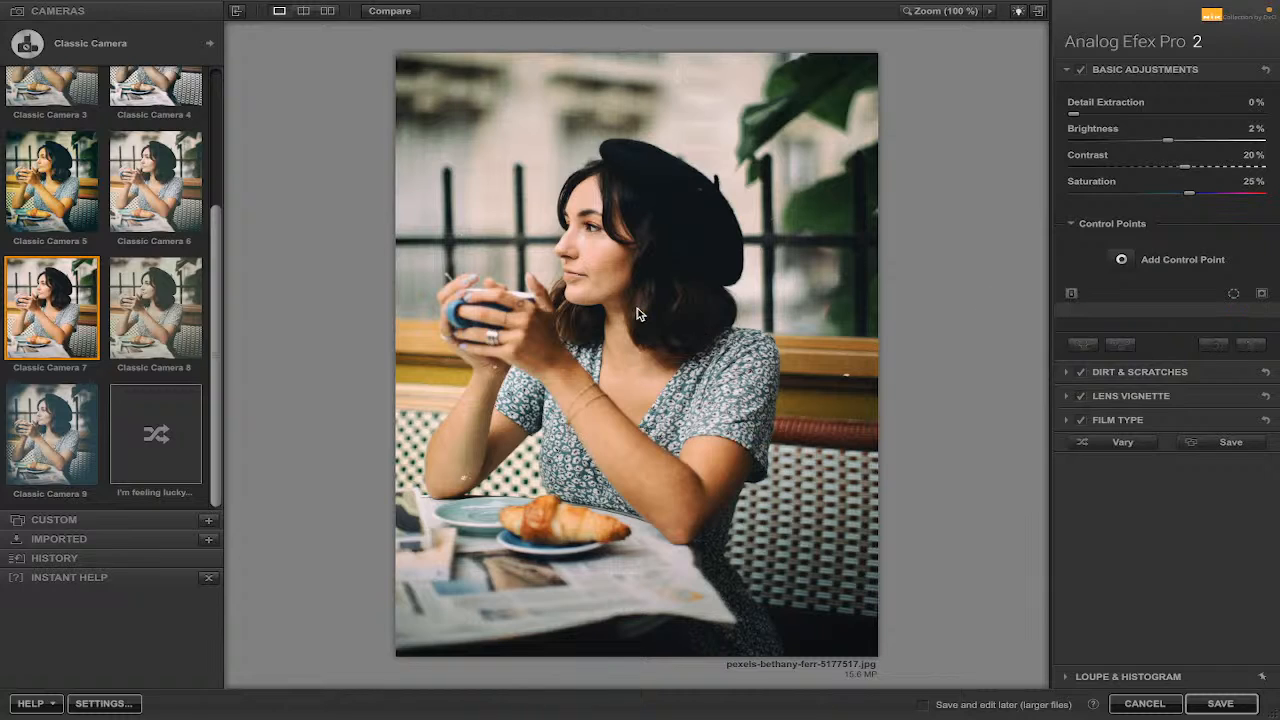
Expand Dirt & Scratches, apply the last Dust and Lint texture, and set Strength to -19%.
click(1067, 373)
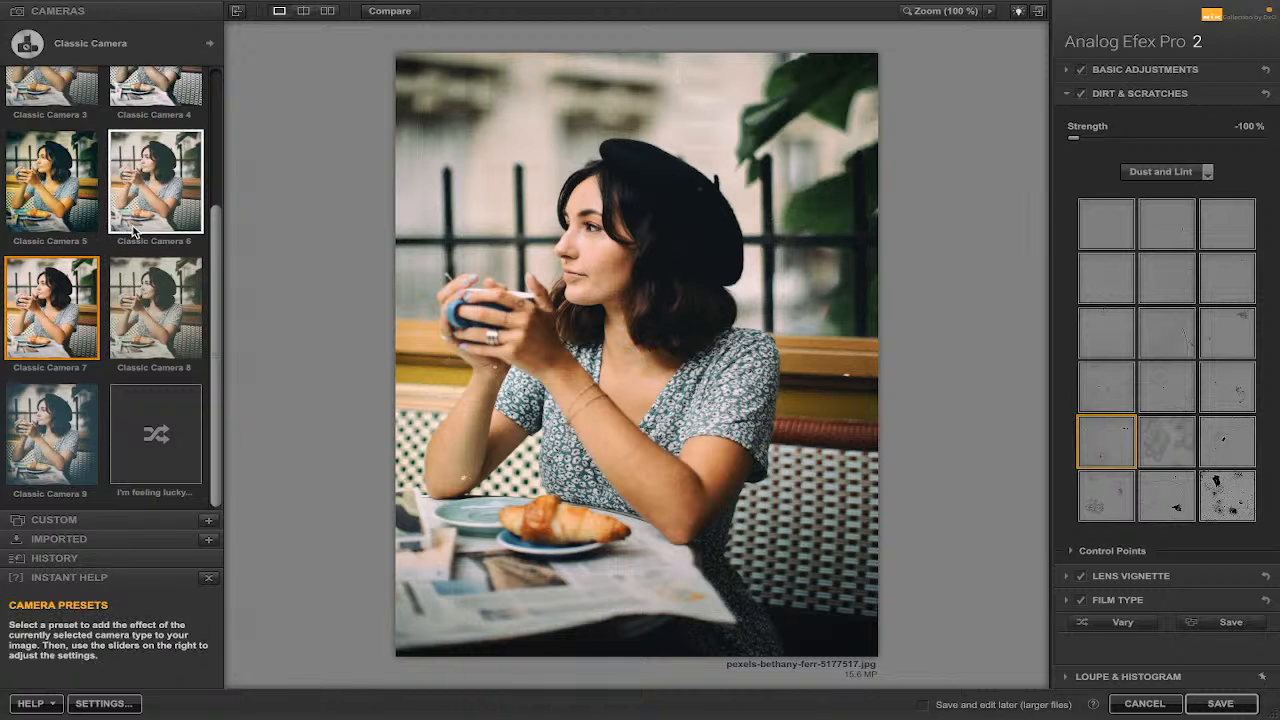
scroll(132, 250, up, 3)
scroll(132, 228, down, 2)
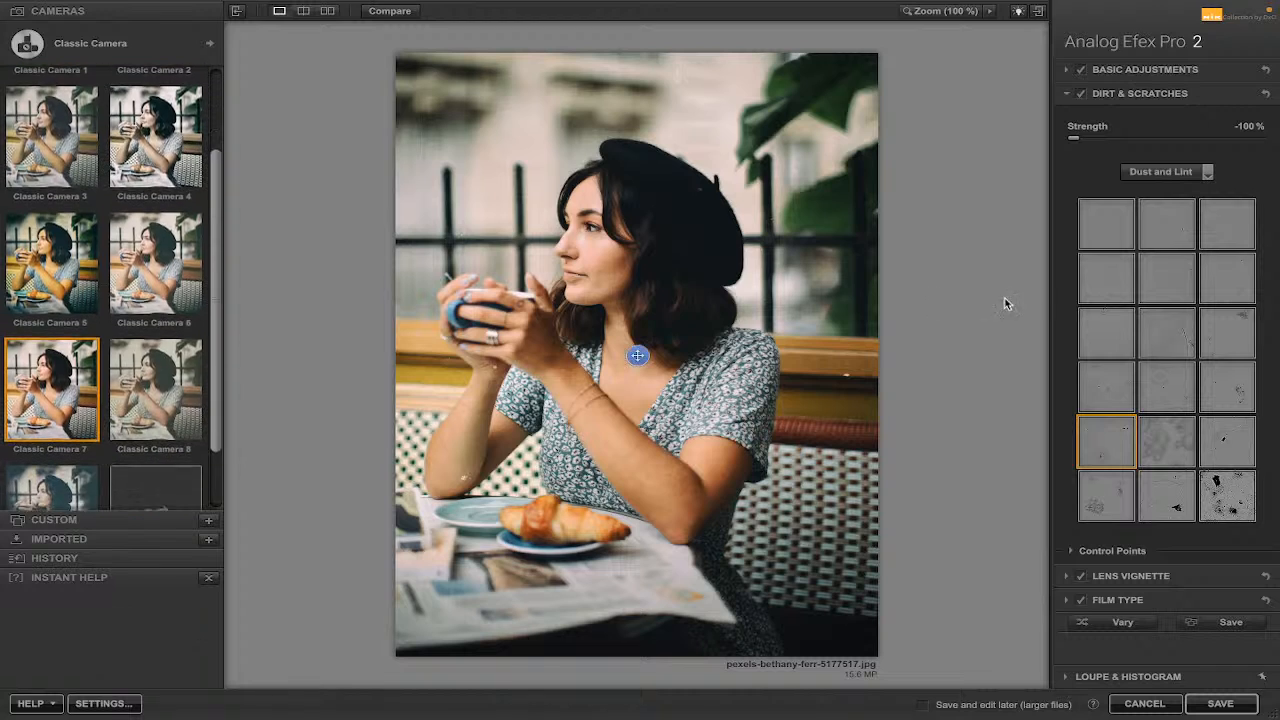
click(1174, 439)
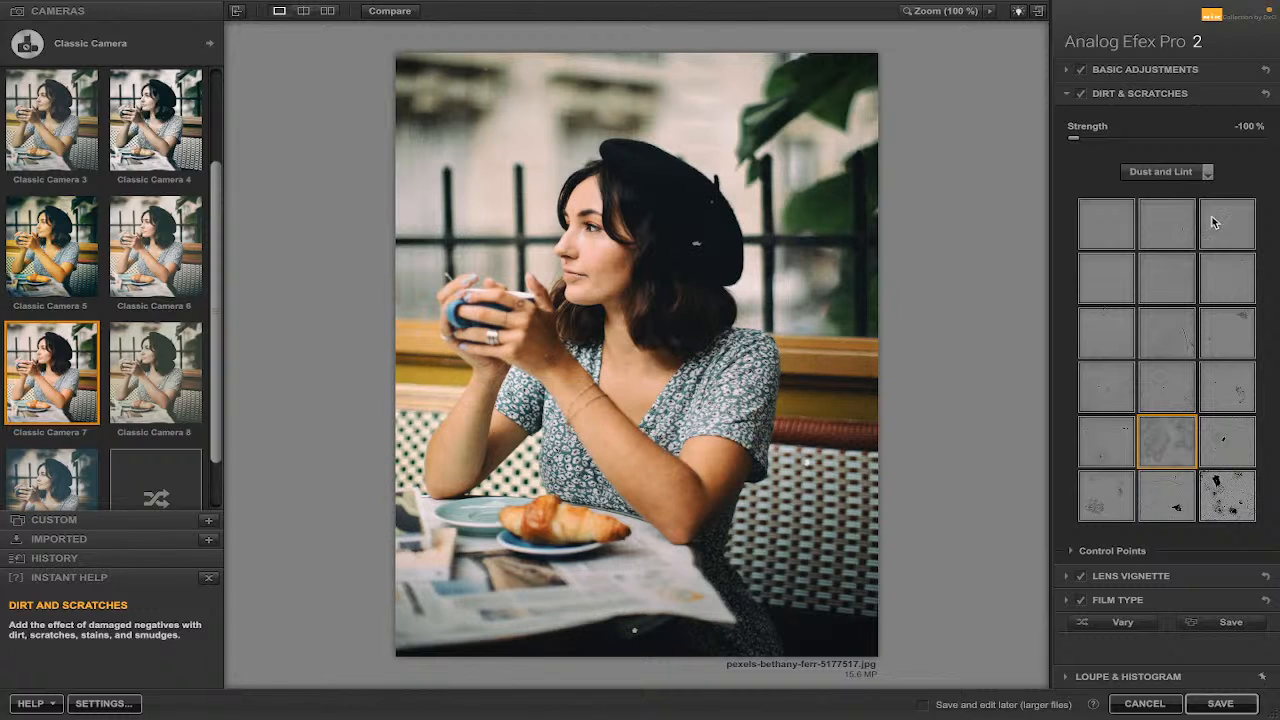
mouse_move(1078, 145)
mouse_down()
mouse_move(1242, 140)
mouse_move(1062, 140)
mouse_up()
click(1227, 507)
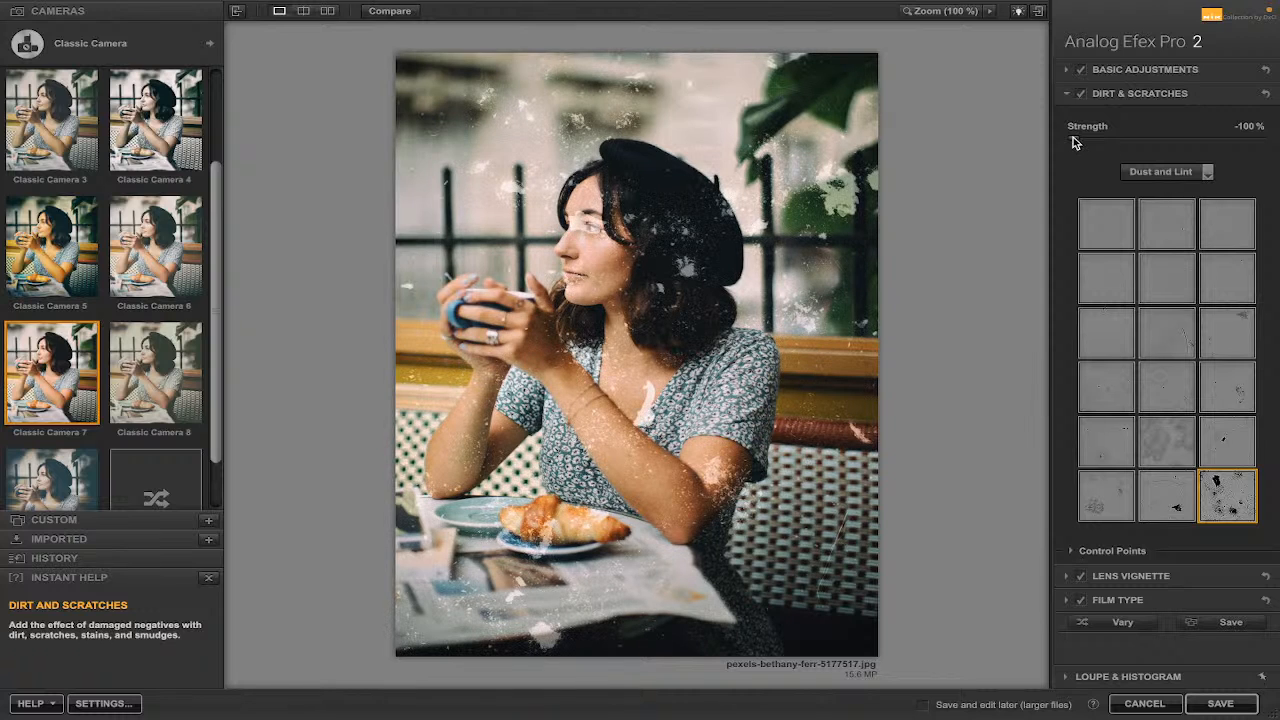
drag(1074, 136, 1149, 142)
Switch the dirt type to Scratches, pick the second texture in its bottom row, and set Strength to 89%.
click(1207, 174)
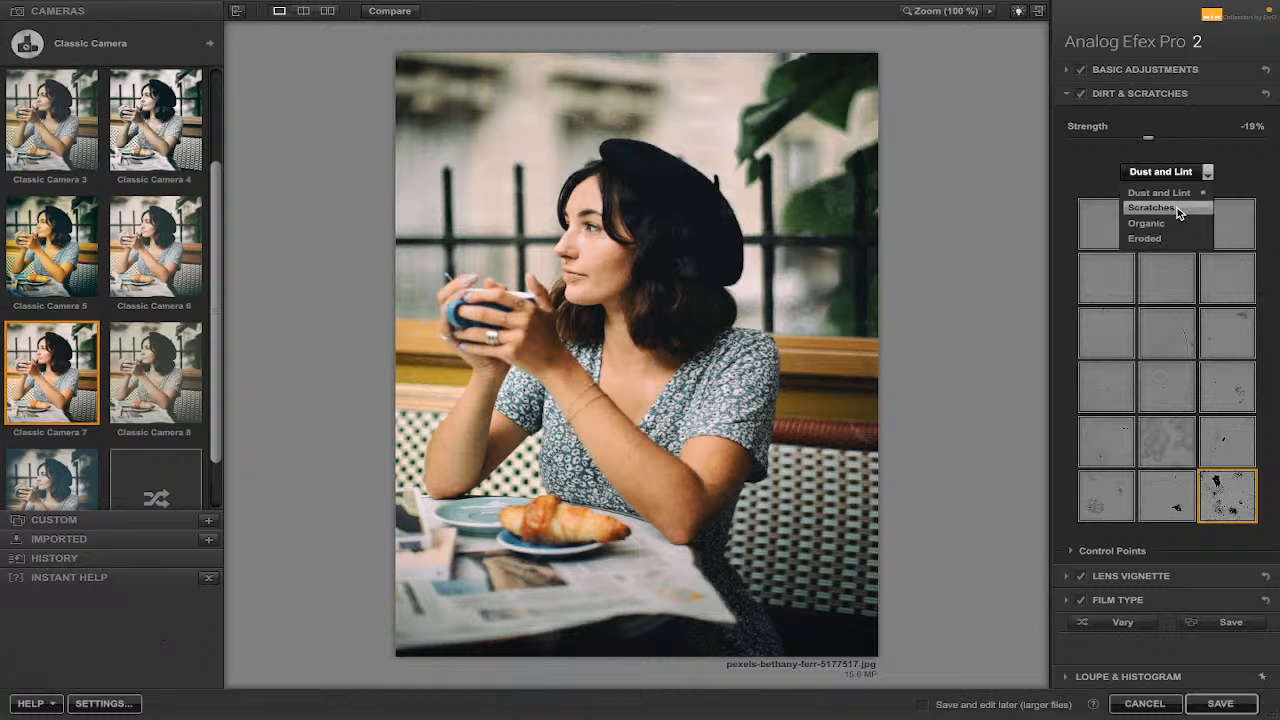
click(1174, 208)
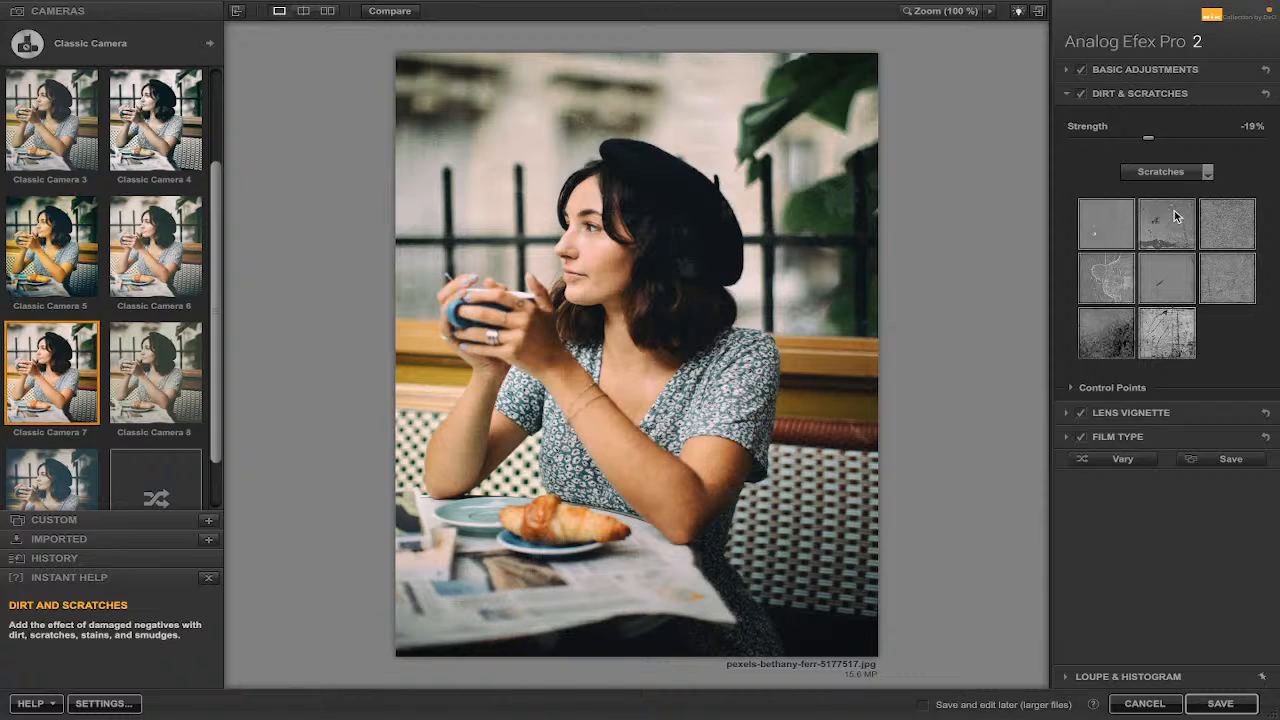
click(1110, 278)
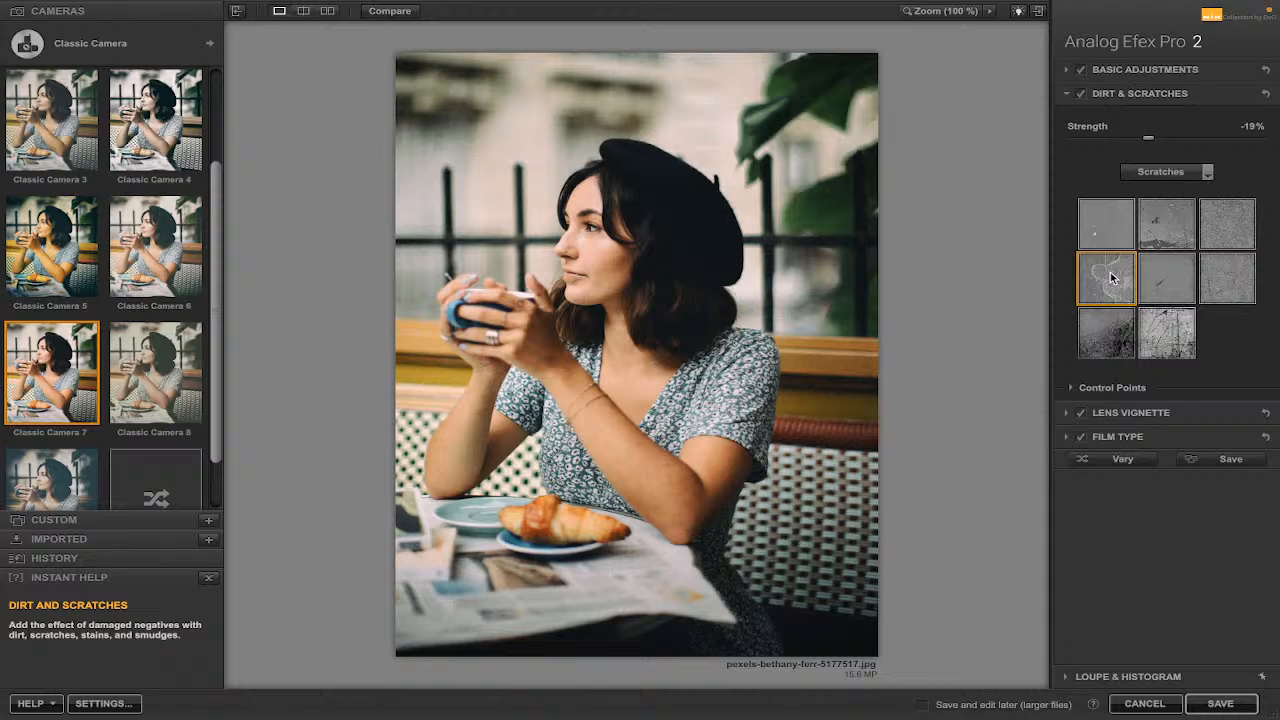
click(1167, 335)
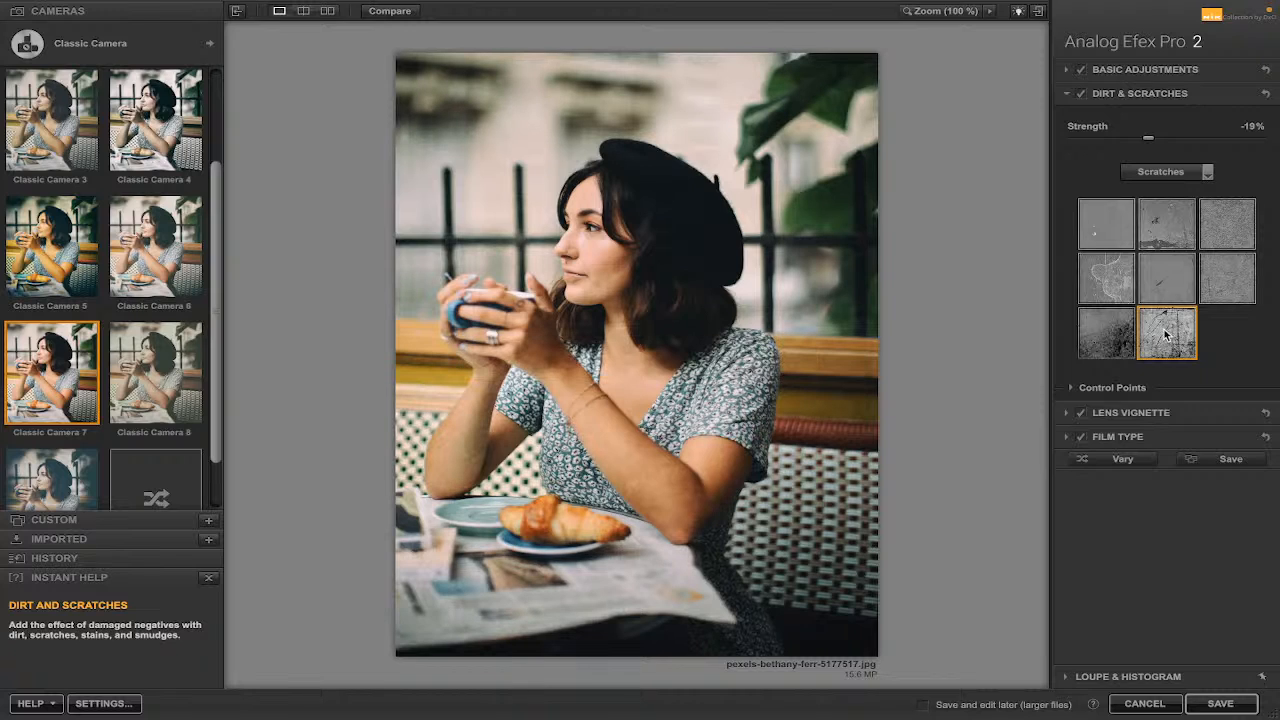
drag(1151, 136, 1255, 139)
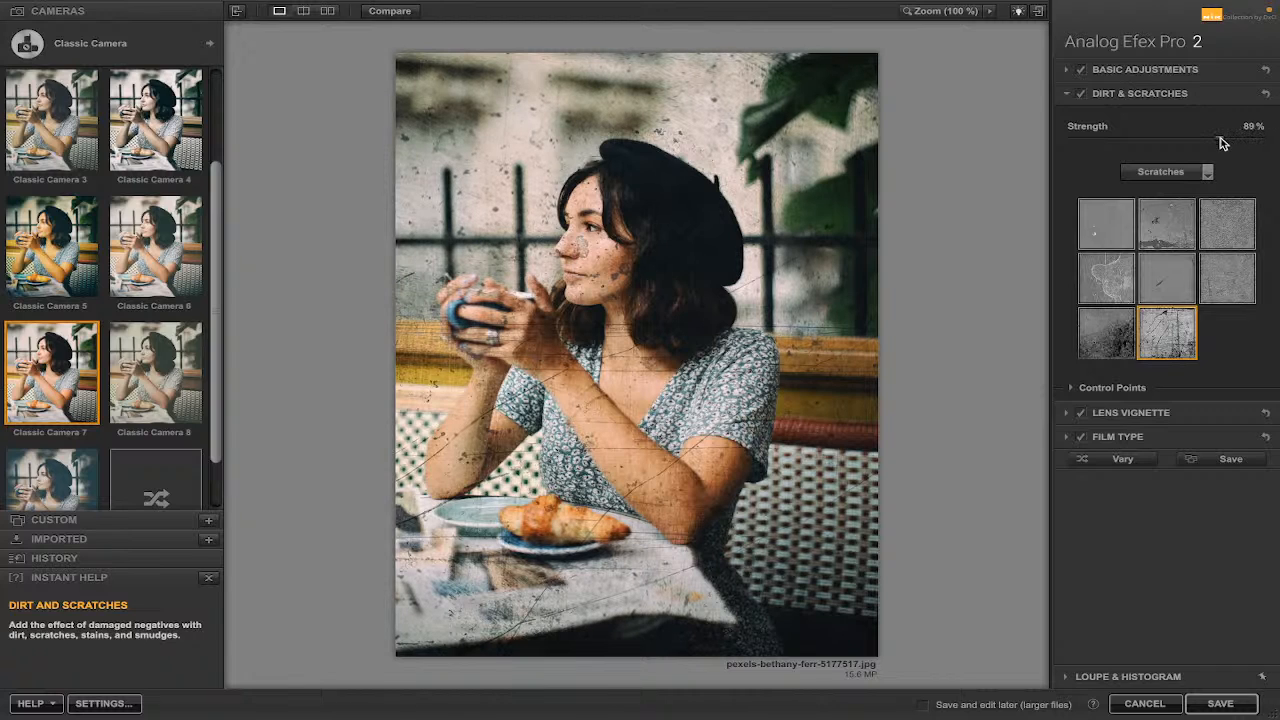
Lower the Scratches Strength to -73% and switch off the Dirt & Scratches filter.
drag(1220, 142, 1112, 144)
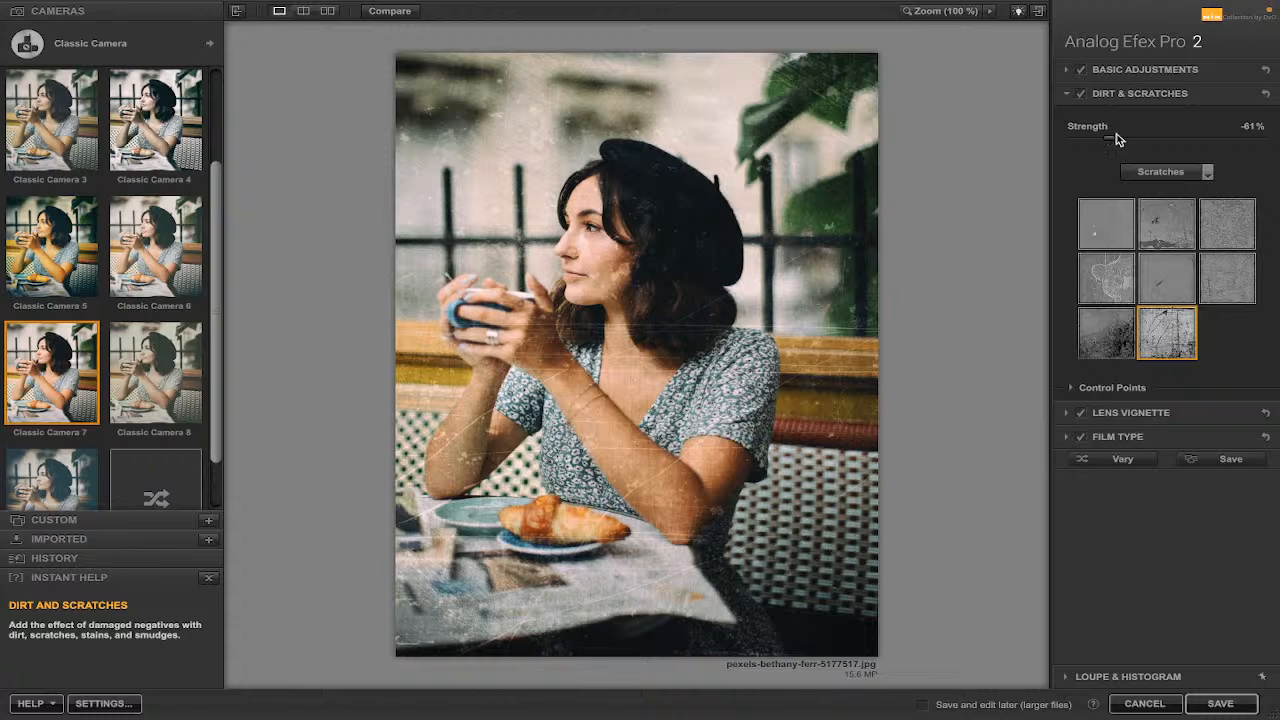
drag(1105, 139, 1100, 140)
click(1065, 94)
click(1080, 95)
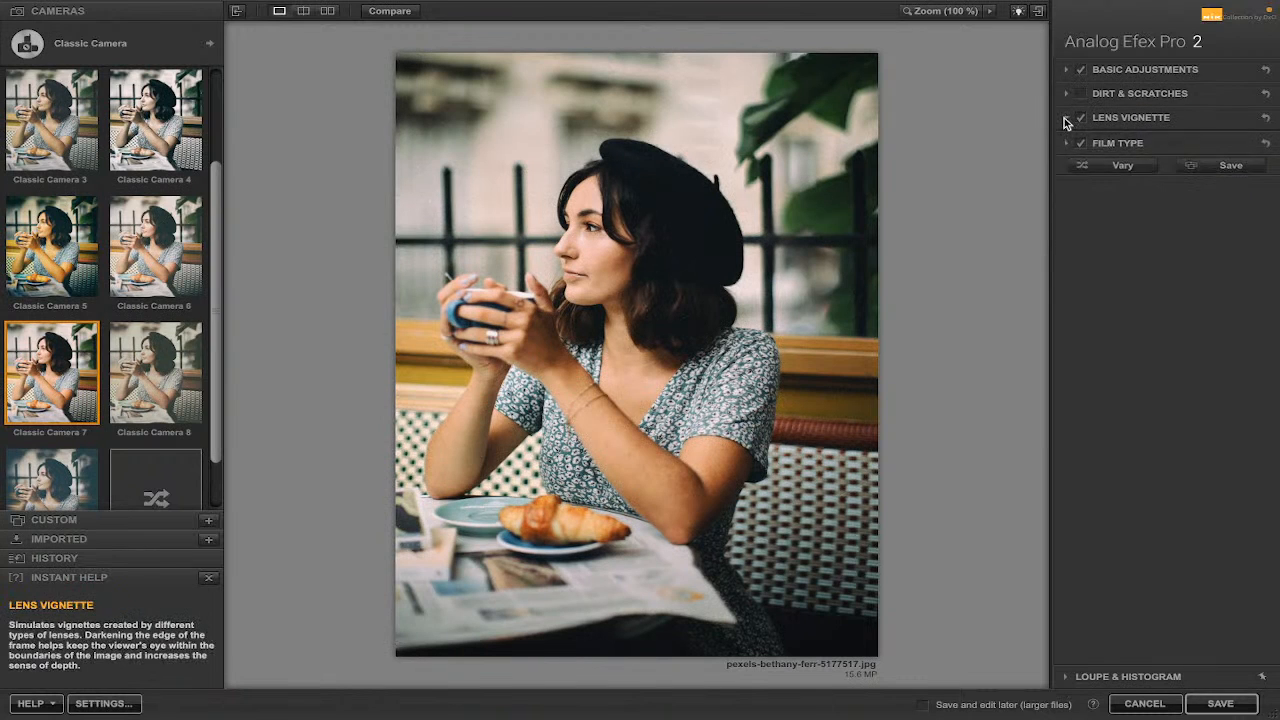
Expand Lens Vignette, set Amount to -67%, Shape to 7% and Size to 78%, and nudge its center up.
click(1066, 118)
drag(1158, 161, 1088, 191)
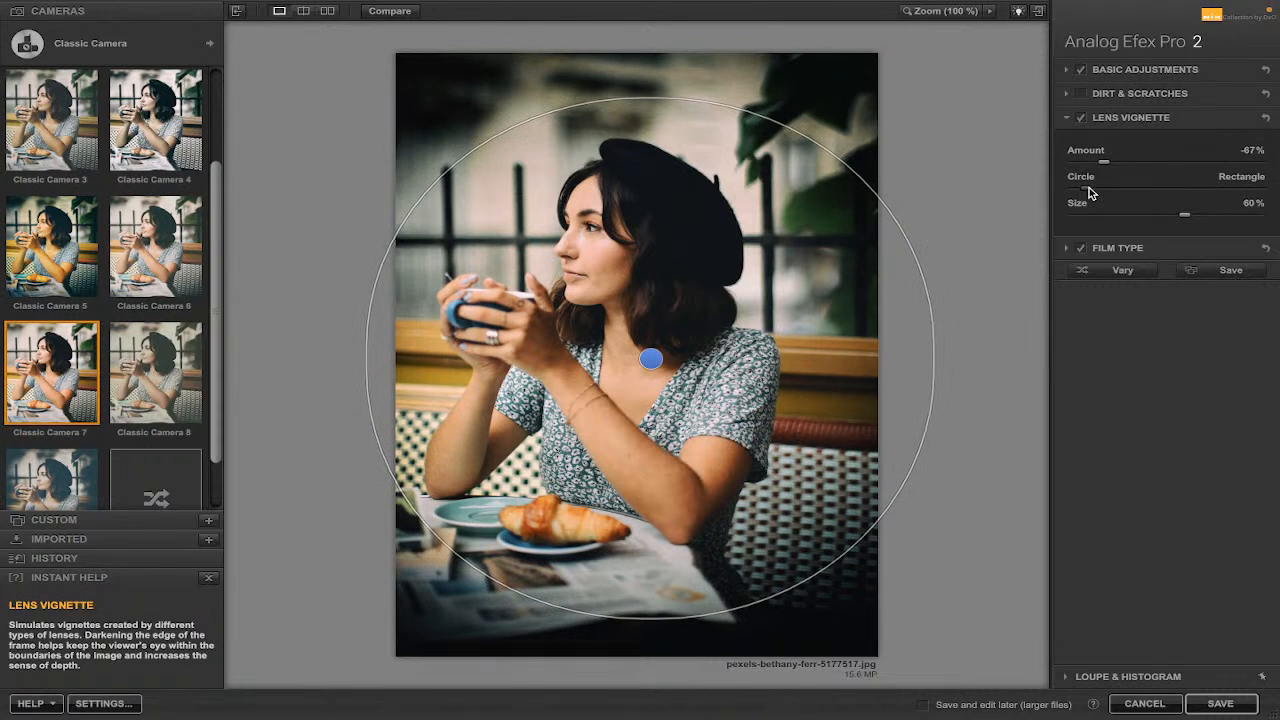
drag(1186, 216, 1217, 213)
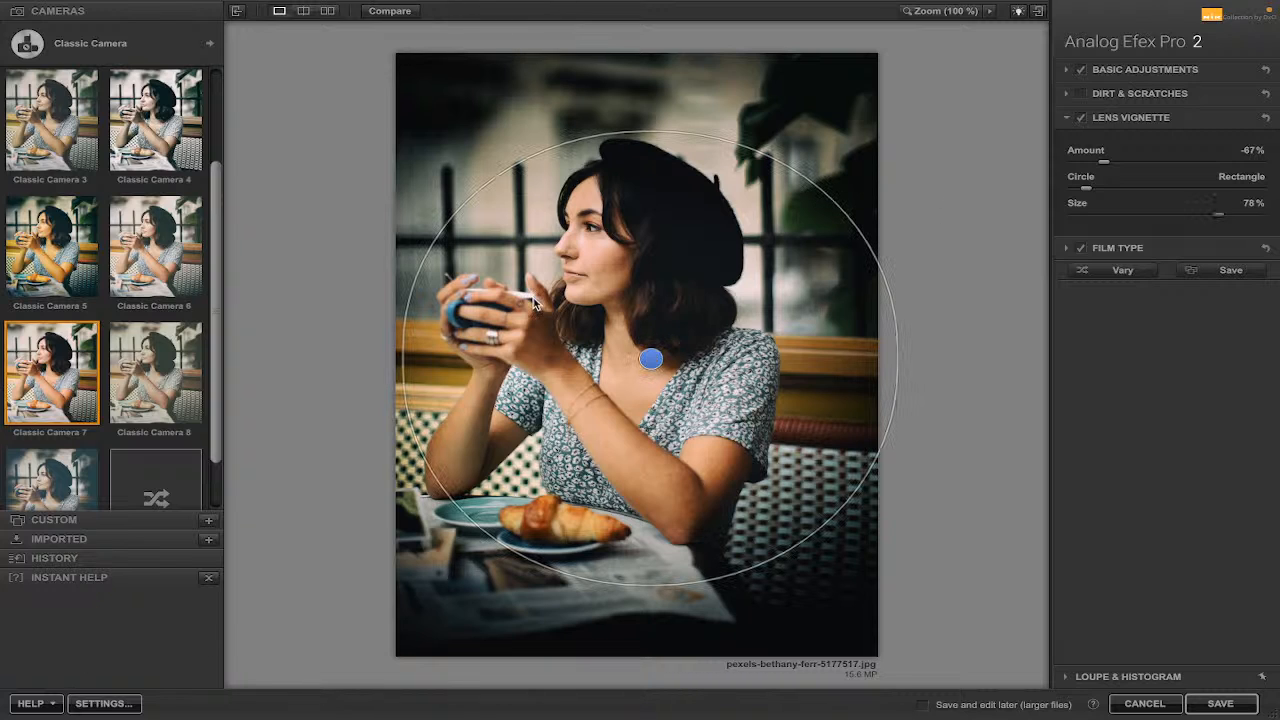
mouse_move(651, 358)
mouse_down()
mouse_move(640, 309)
mouse_move(641, 336)
mouse_up()
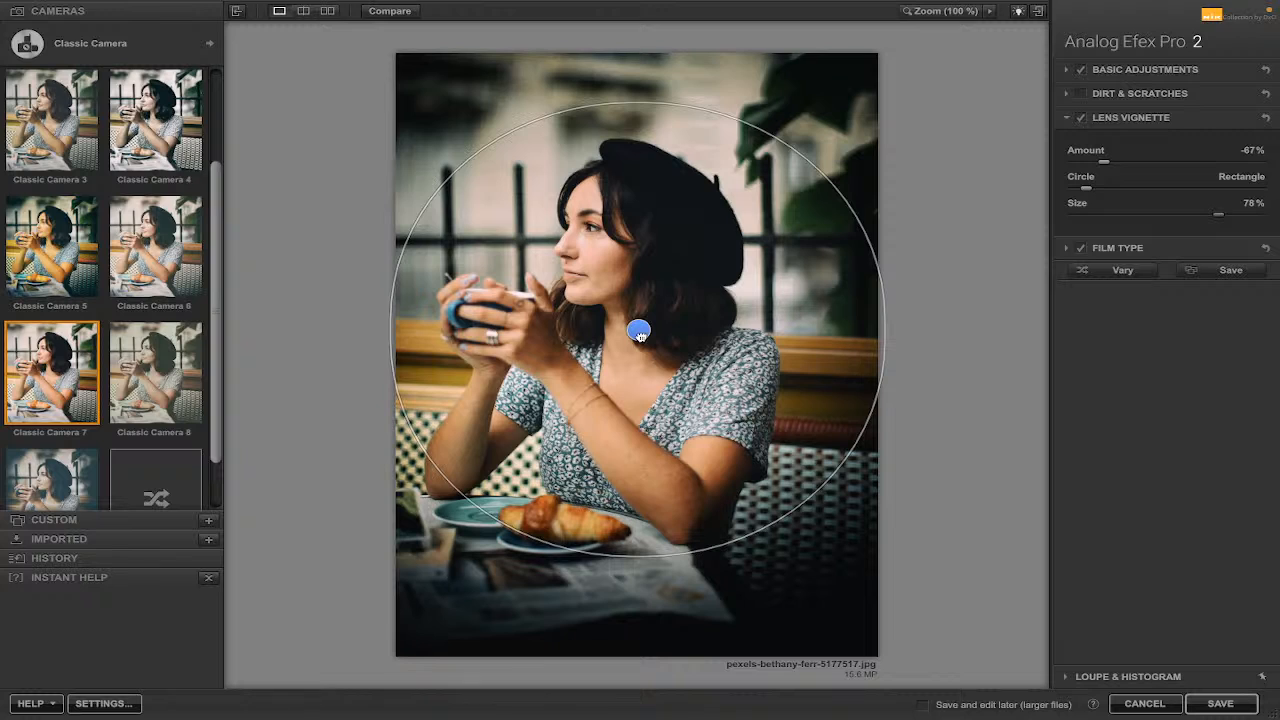
Open Film Type, switch its category to B&W toned, and try swatches ending on the first one in the bottom row.
click(1067, 249)
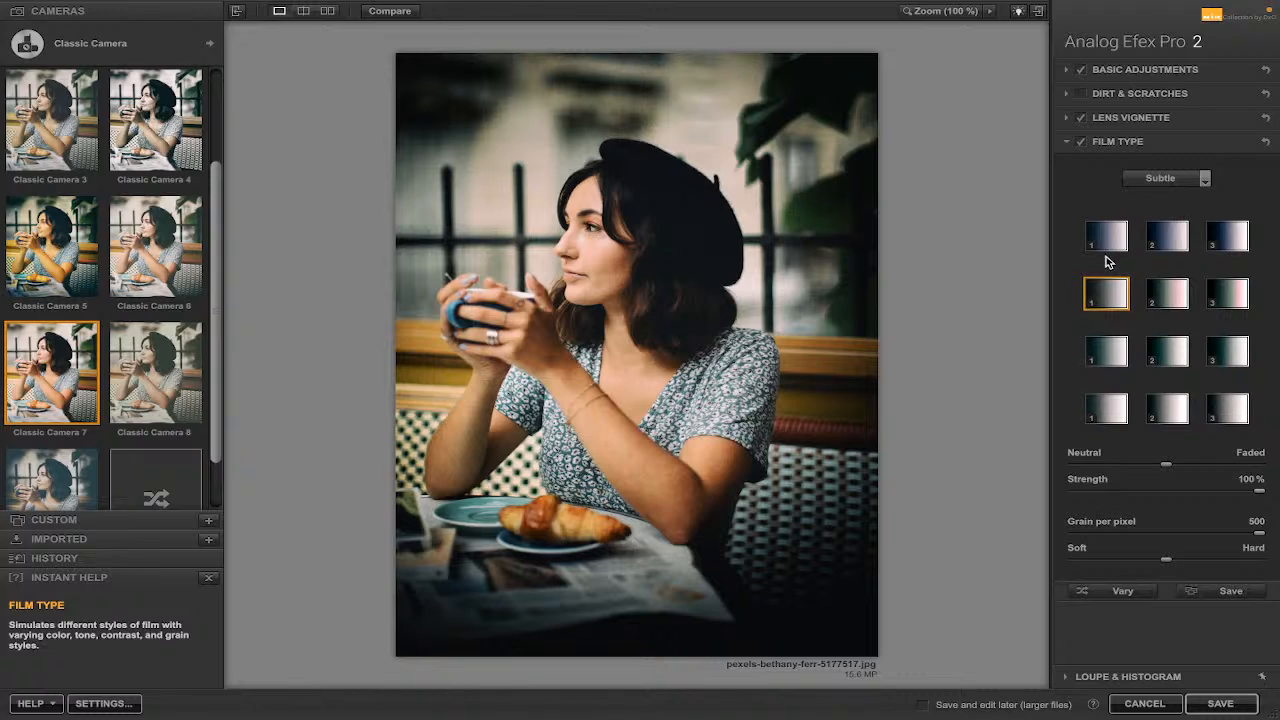
click(1205, 179)
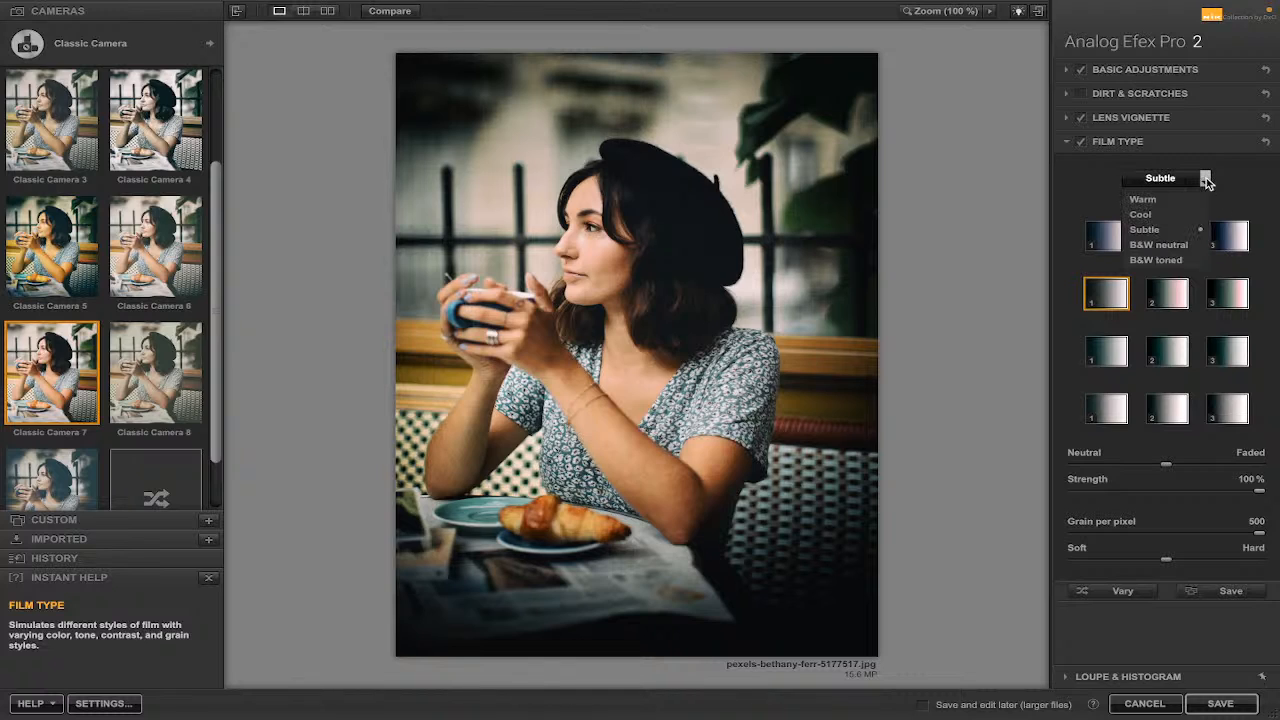
click(1178, 262)
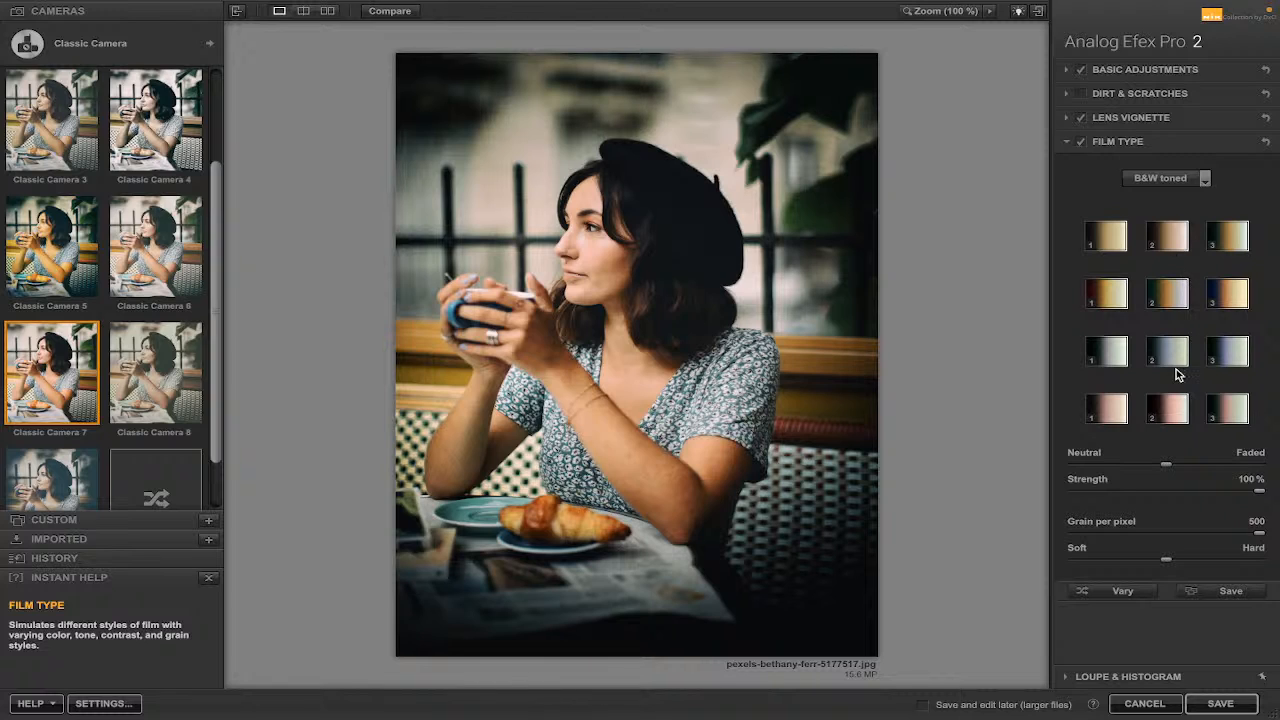
click(1107, 245)
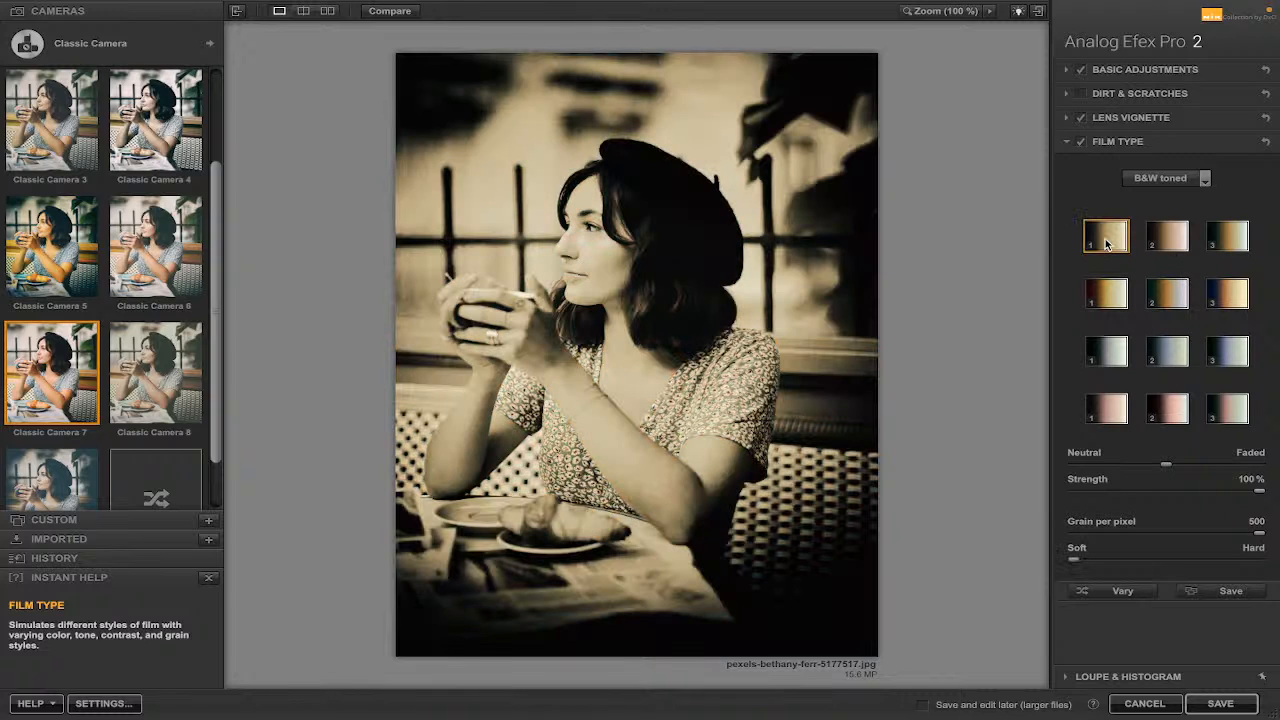
click(1166, 240)
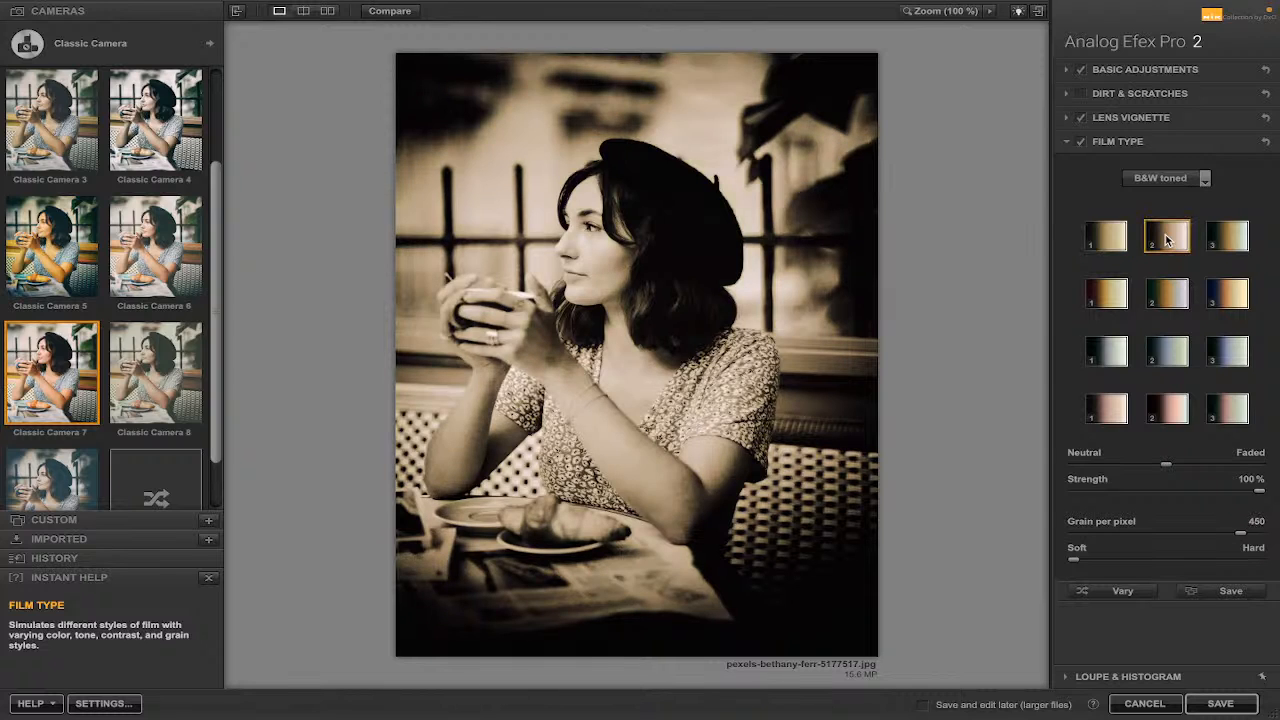
click(1173, 302)
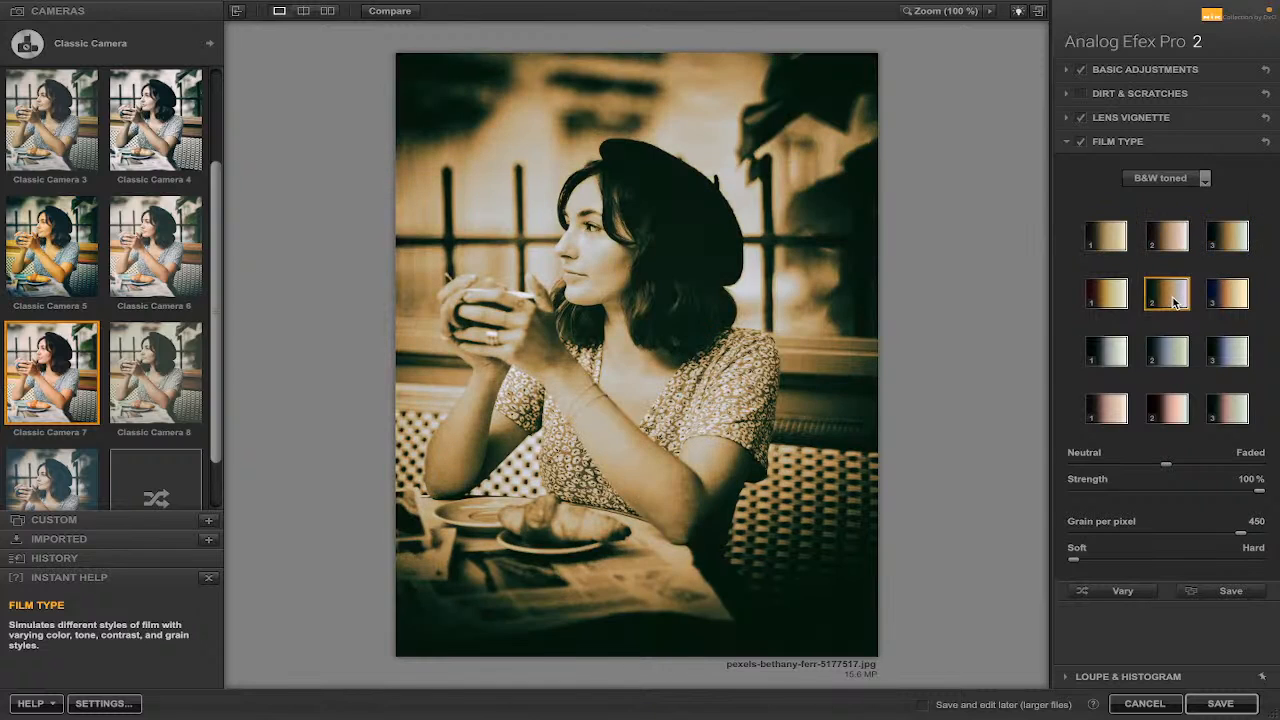
click(1176, 350)
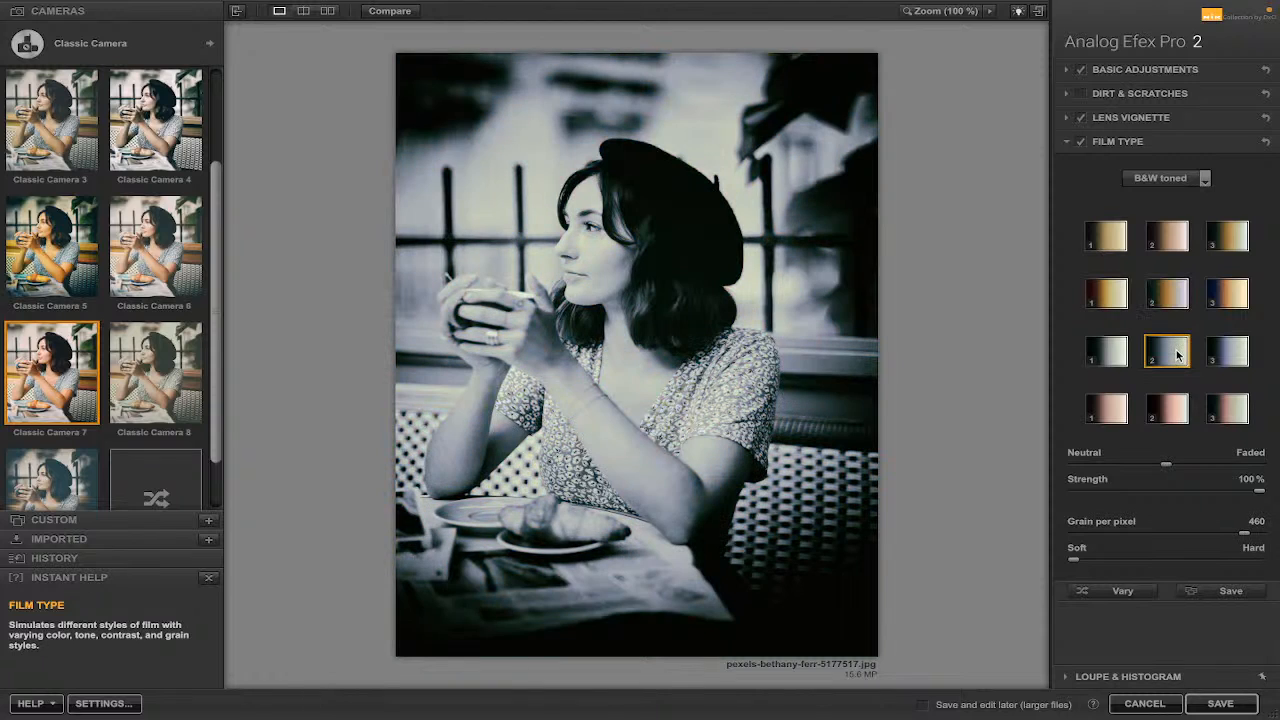
click(1236, 352)
click(1170, 410)
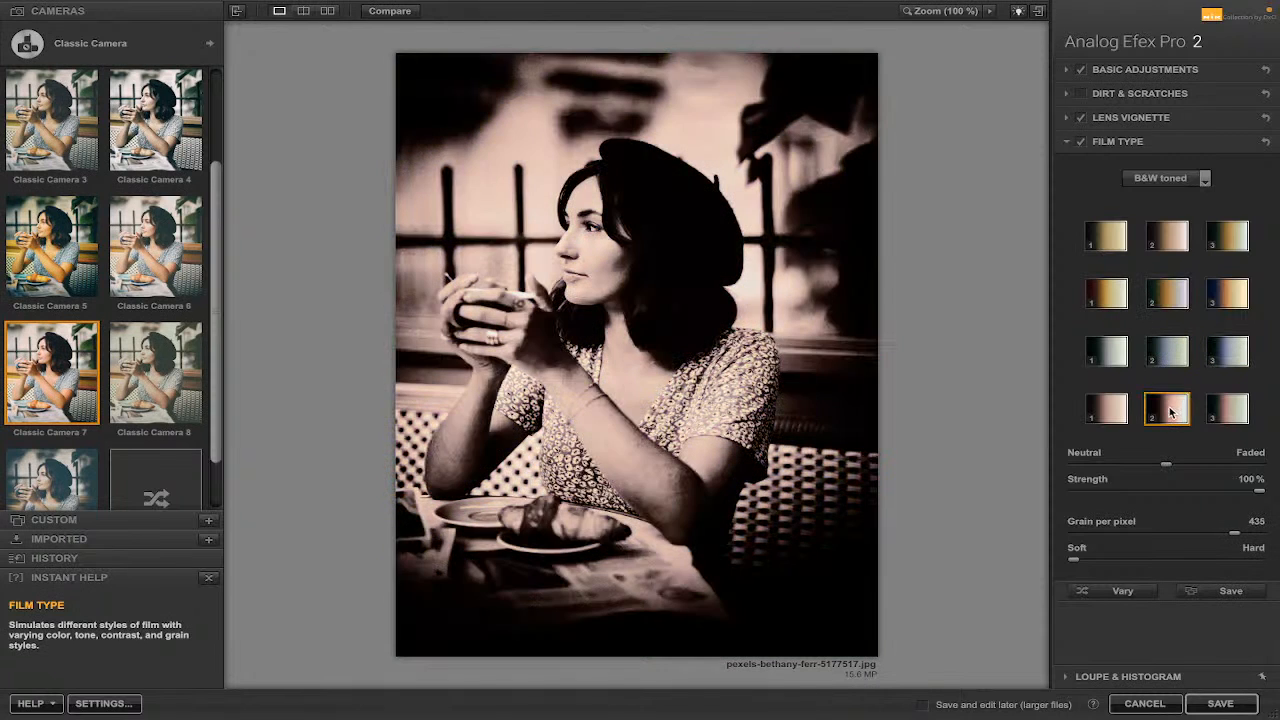
click(1108, 410)
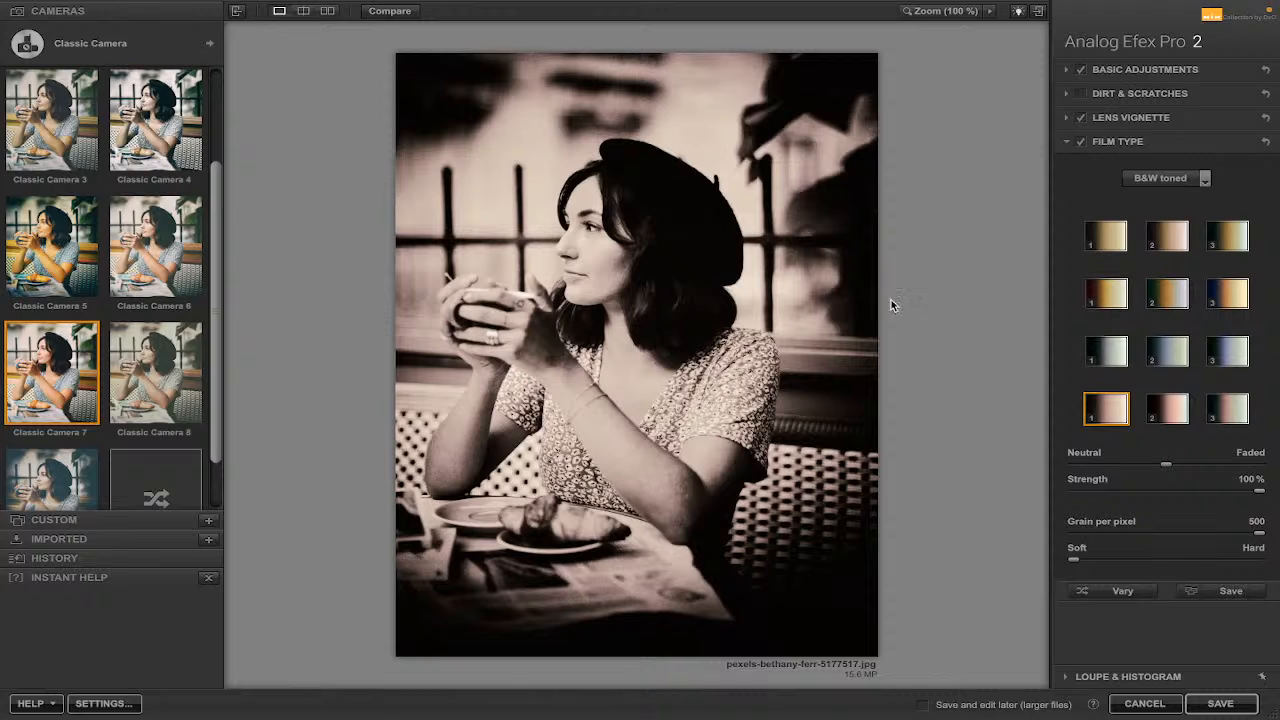
Save the current settings as a custom preset named C look.
drag(214, 296, 229, 366)
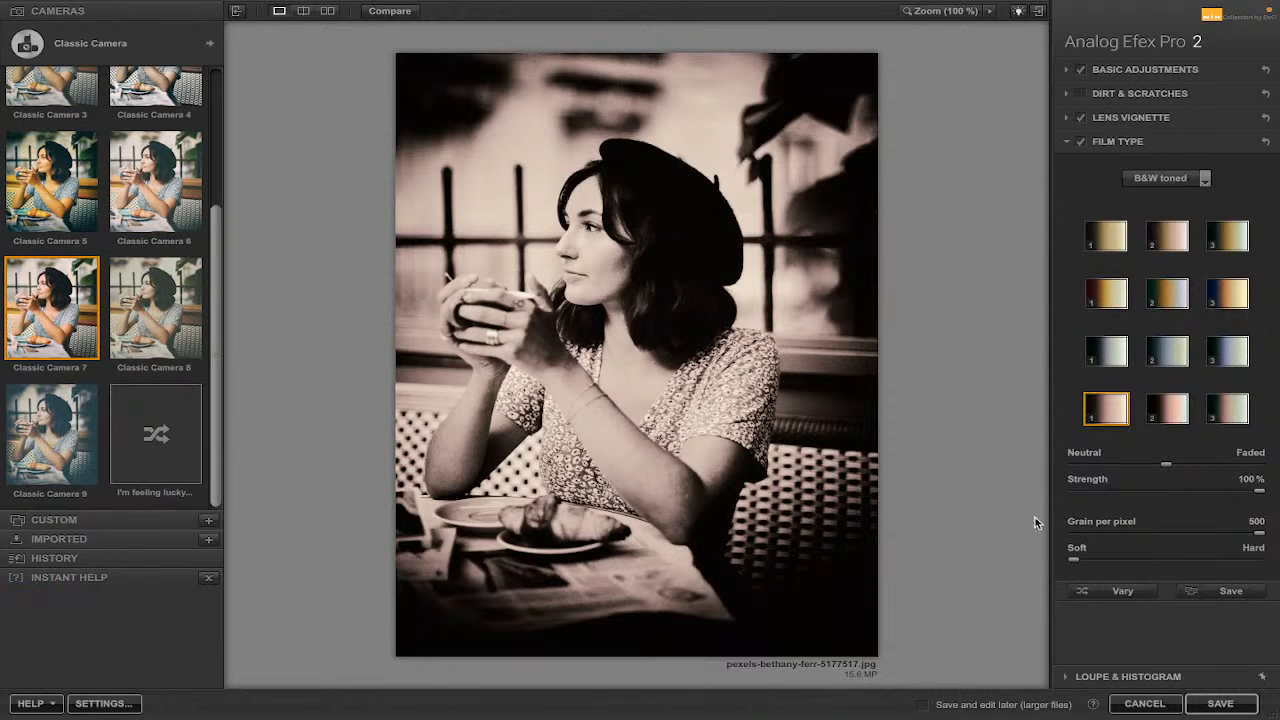
click(1232, 591)
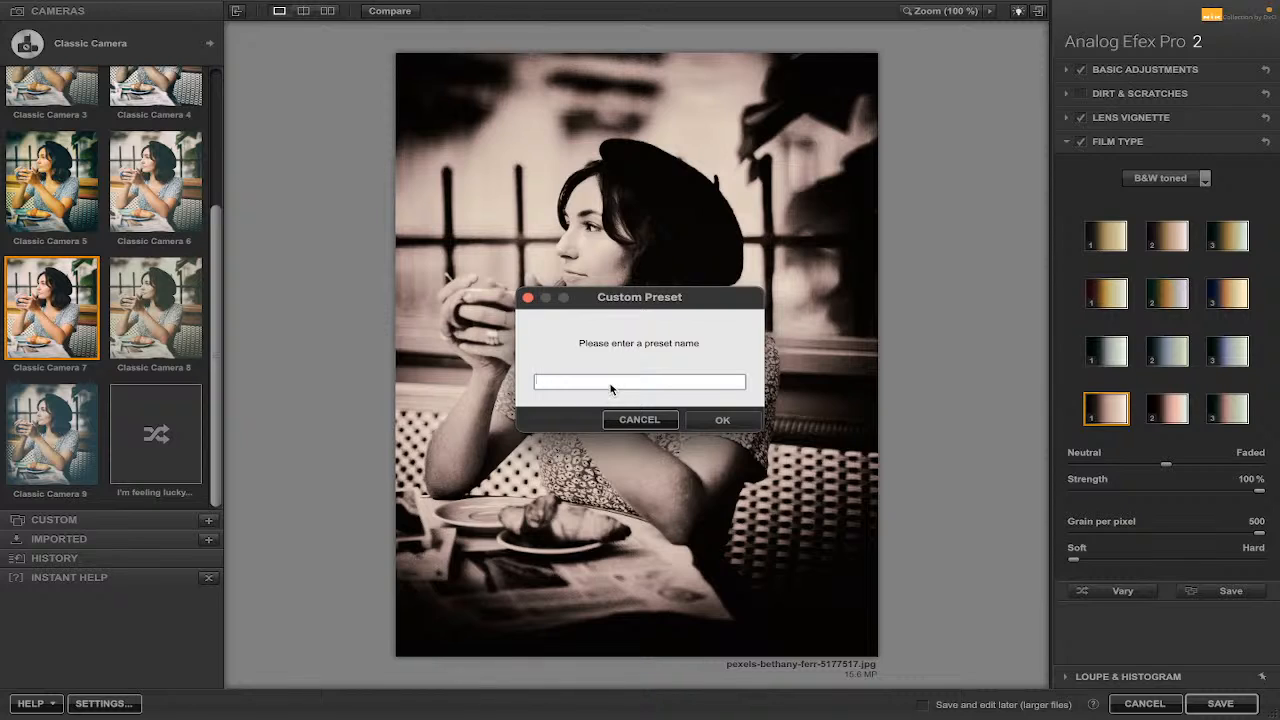
text(C)
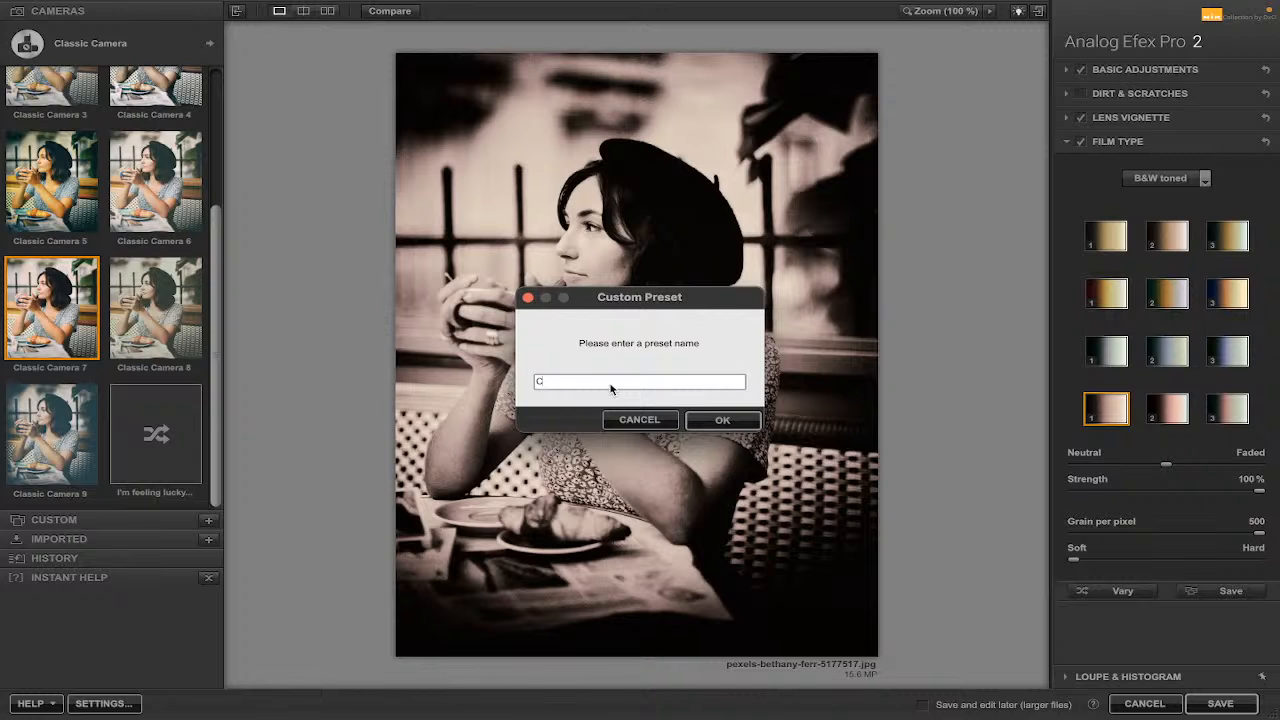
text( look)
click(721, 420)
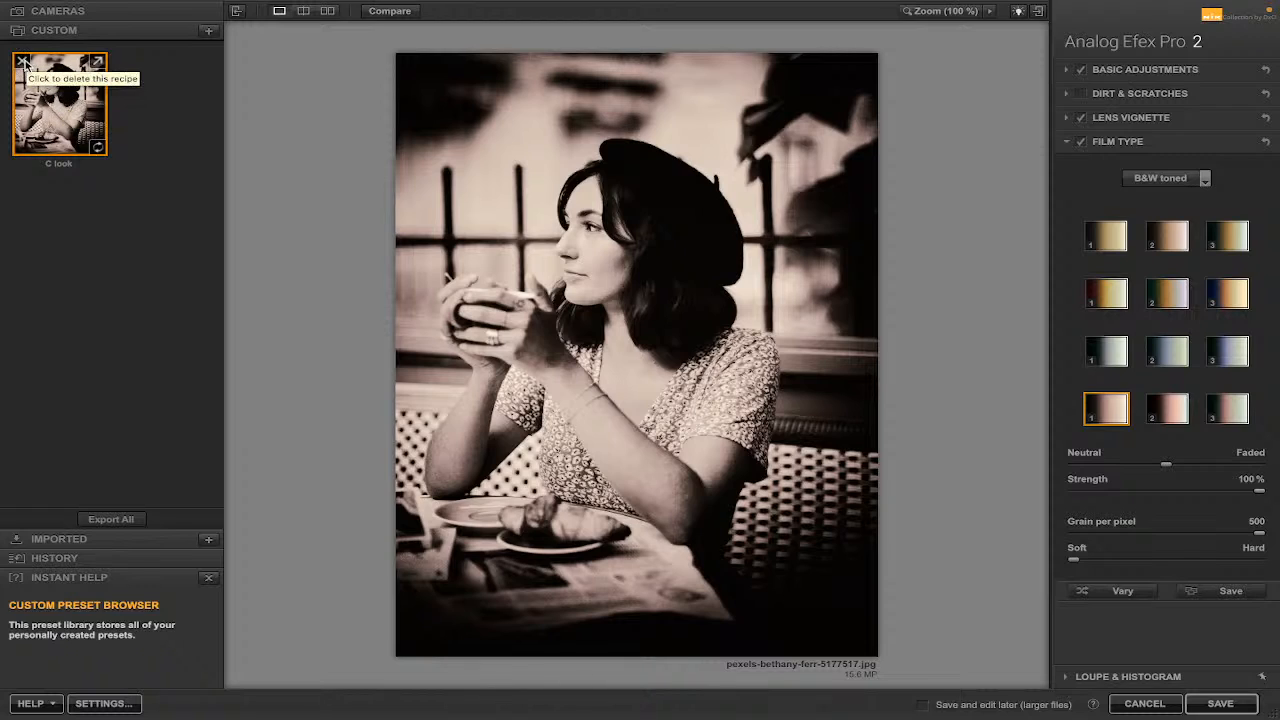
Delete the C look custom preset and return to the Cameras preset list.
click(23, 62)
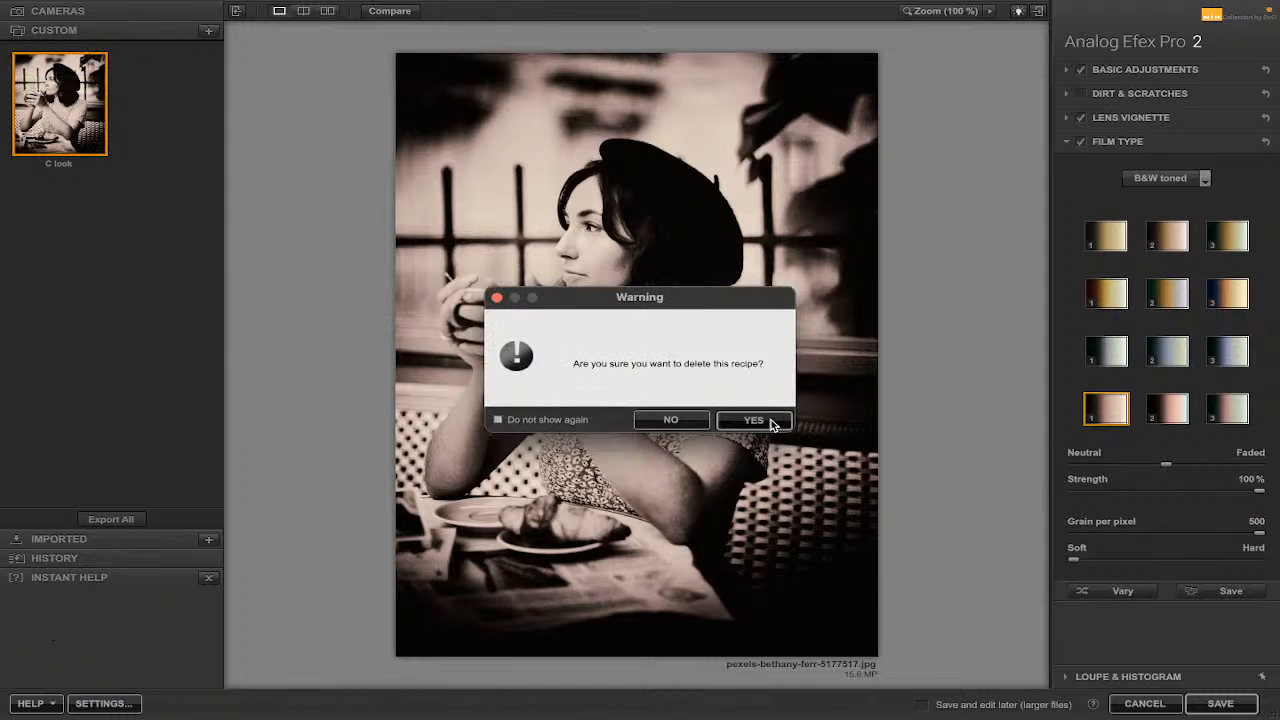
click(770, 422)
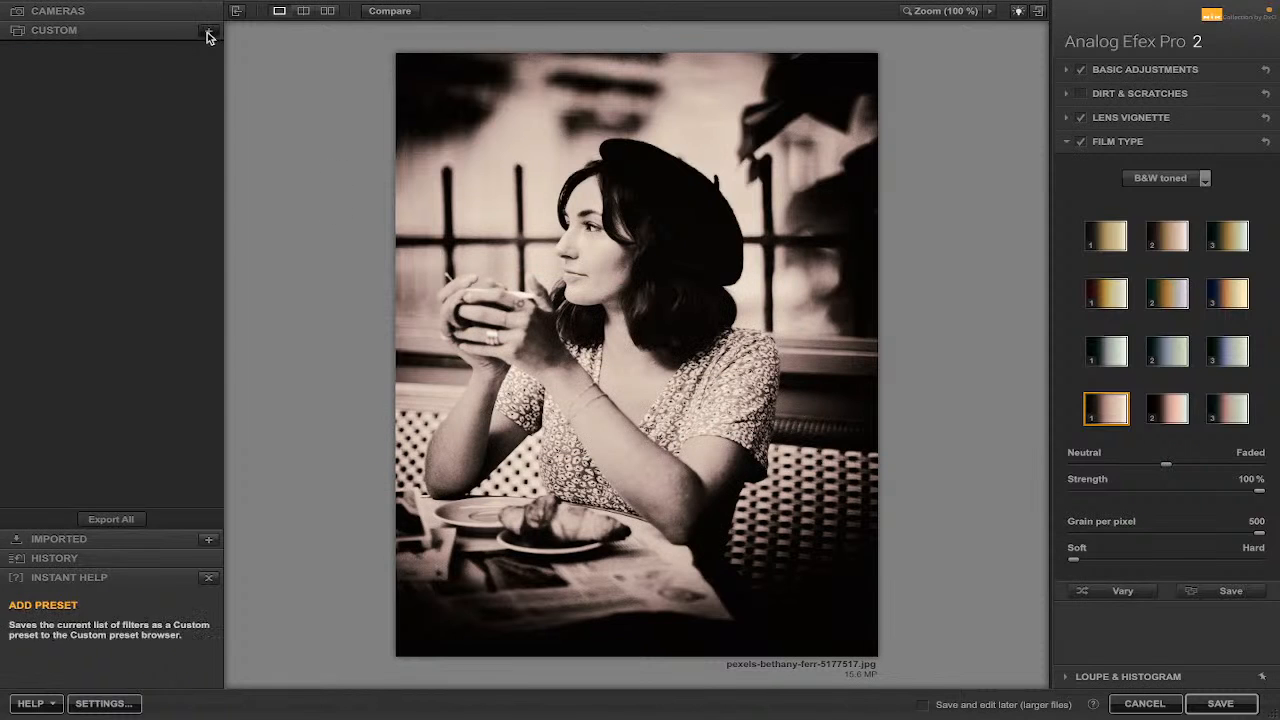
click(140, 11)
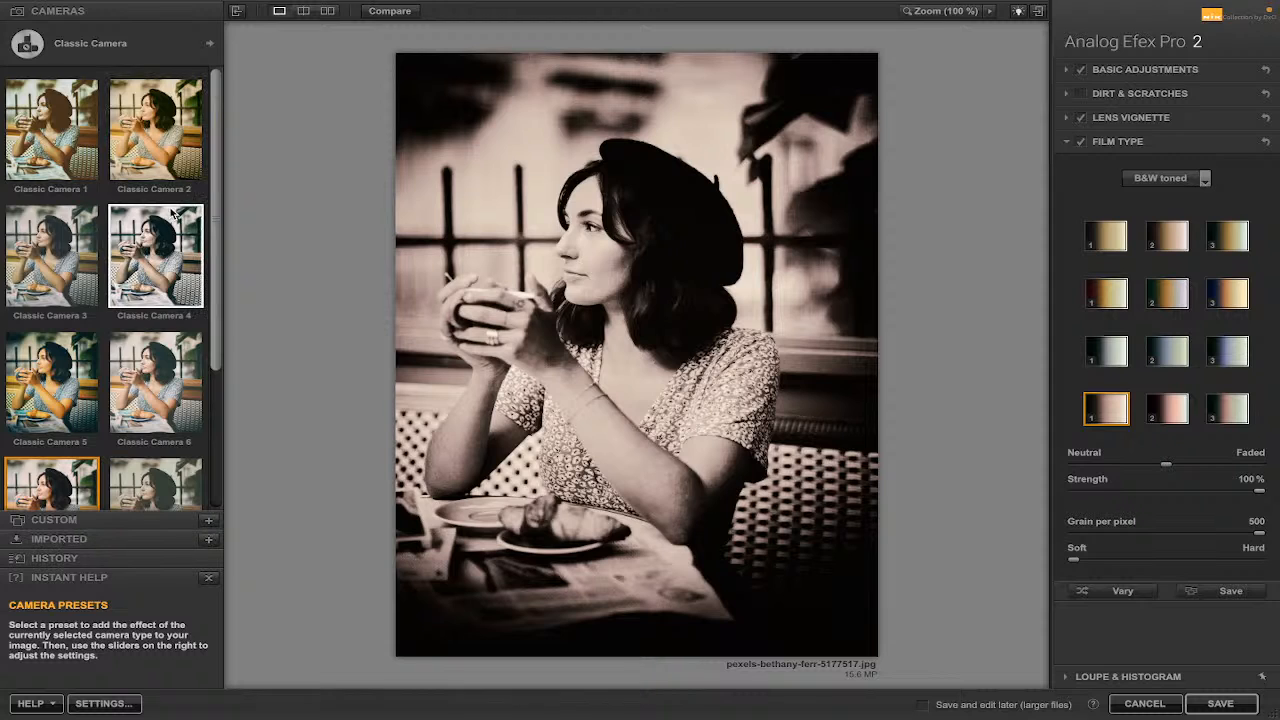
scroll(172, 213, down, 4)
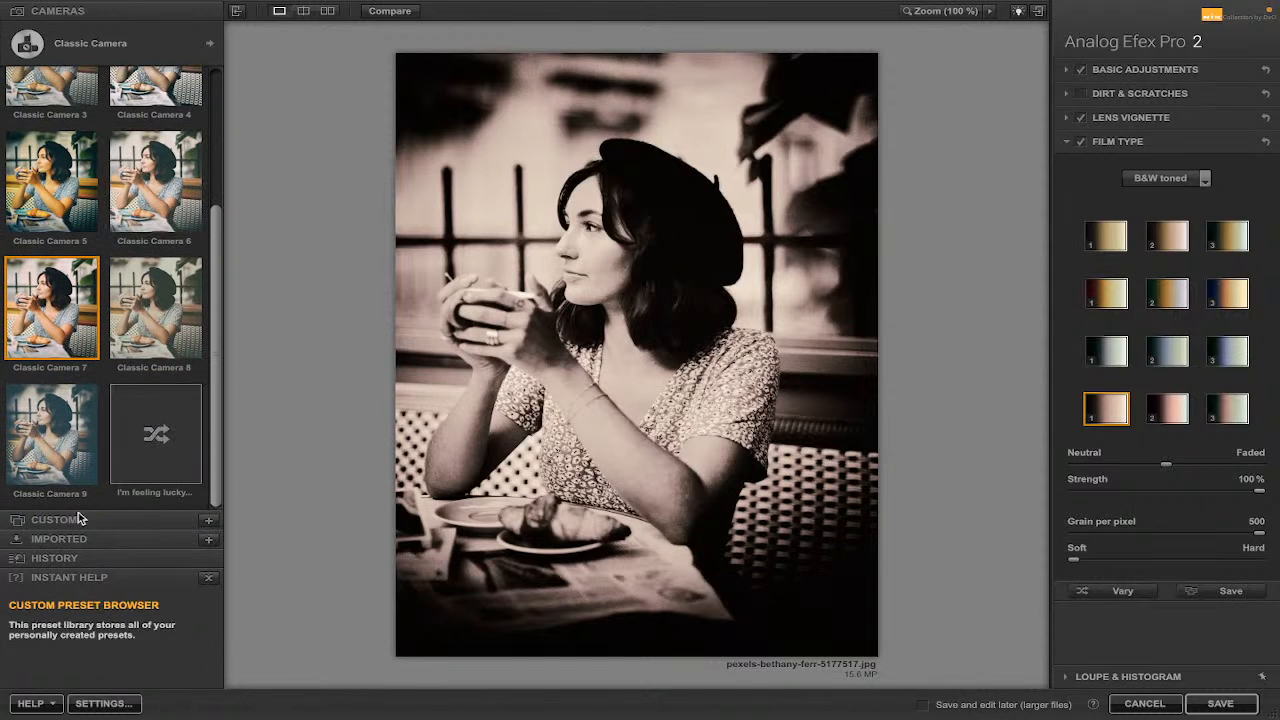
Open the History browser and scroll through the recorded edits, then go back to the Cameras presets.
click(127, 558)
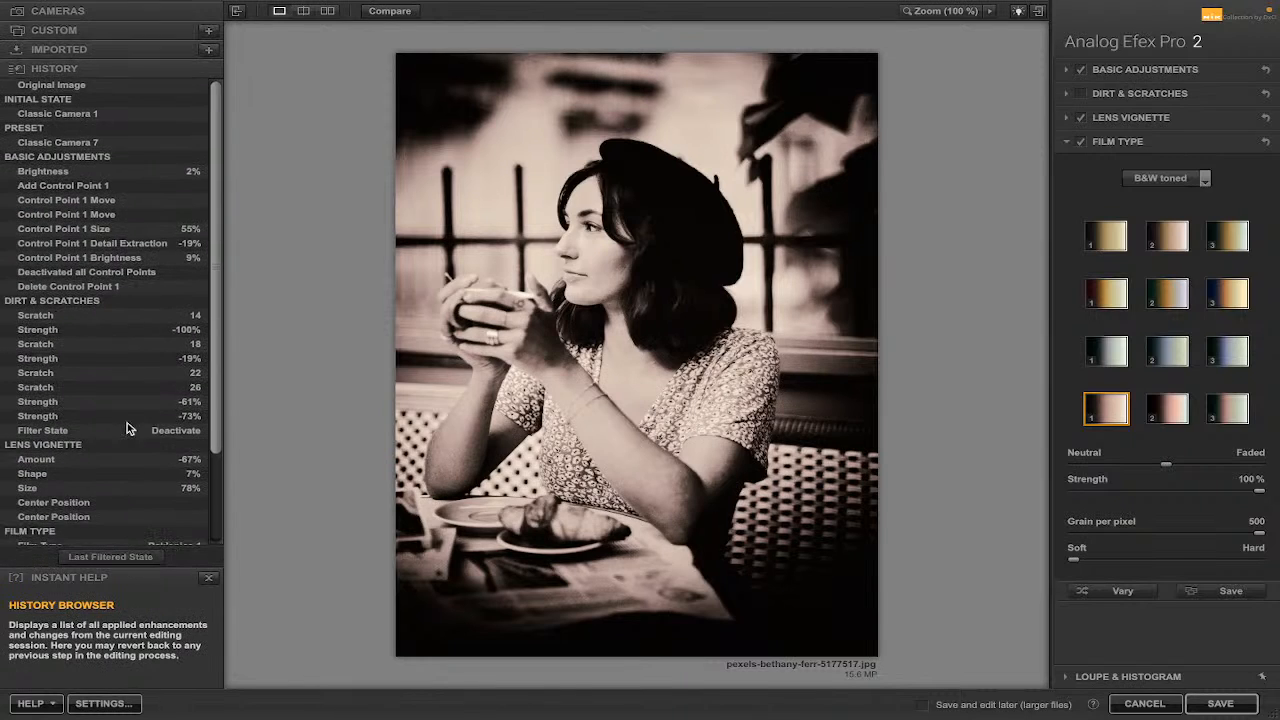
scroll(127, 422, down, 3)
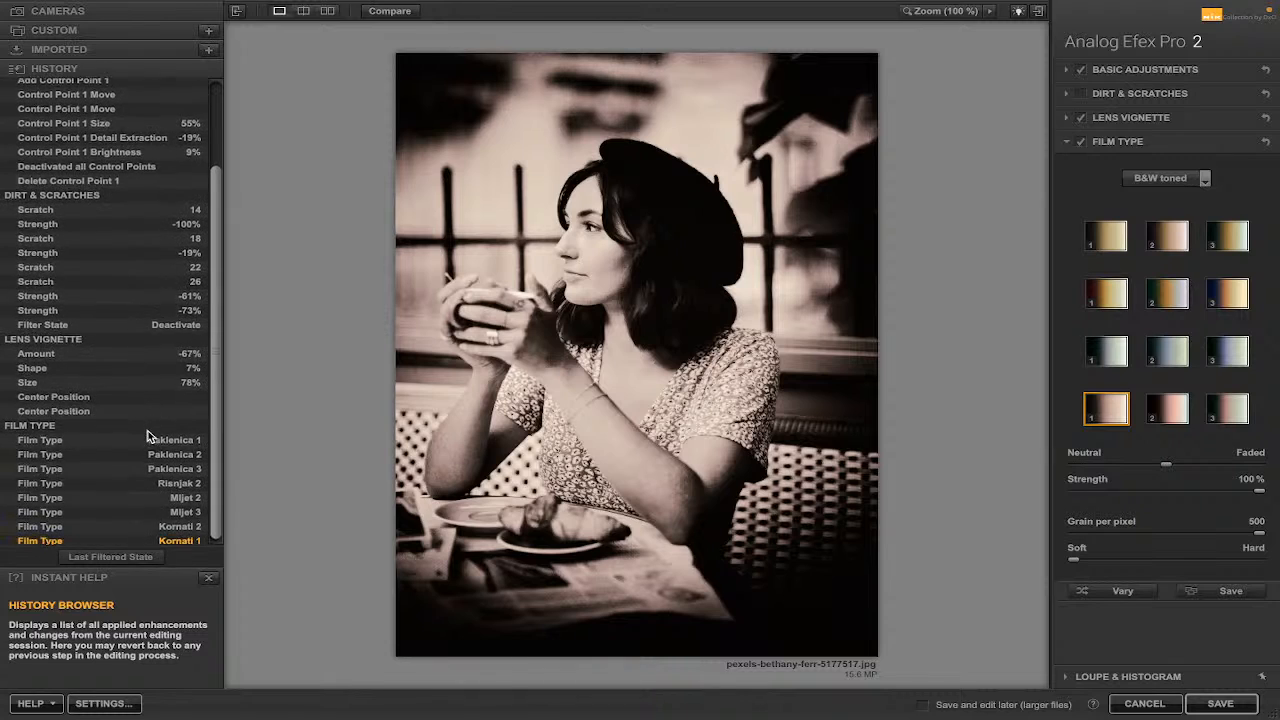
scroll(147, 436, up, 3)
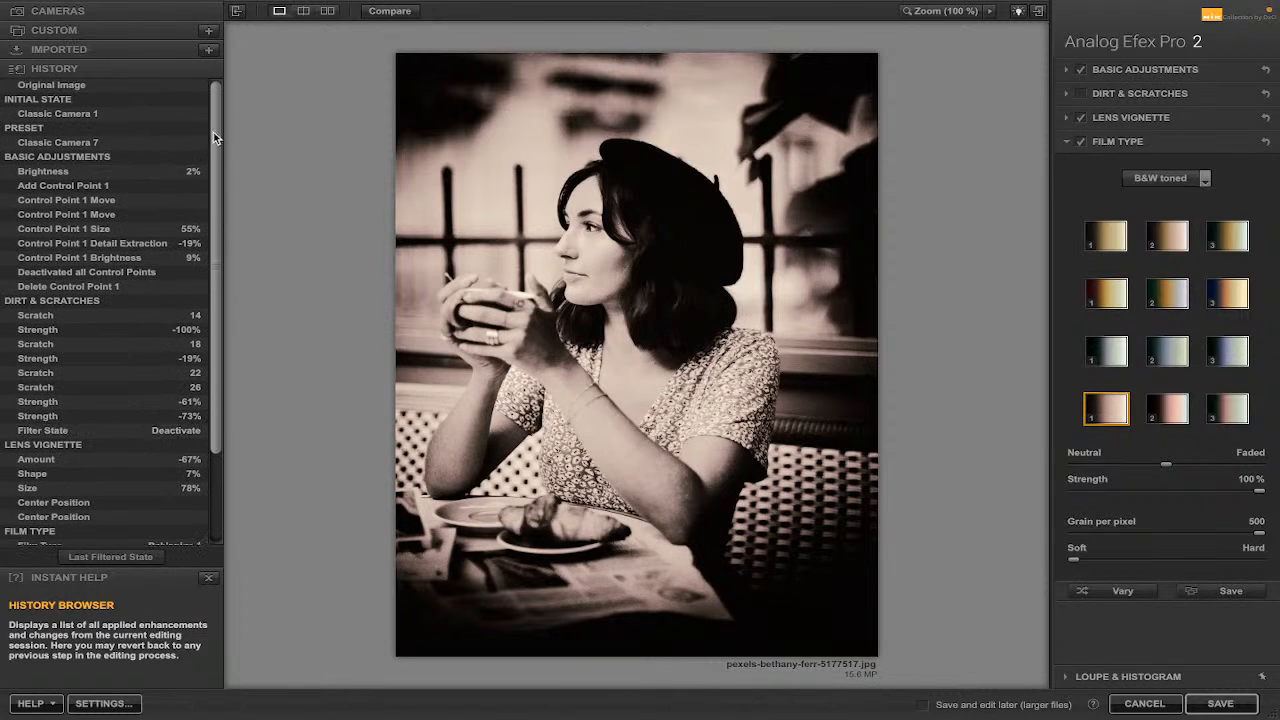
click(97, 30)
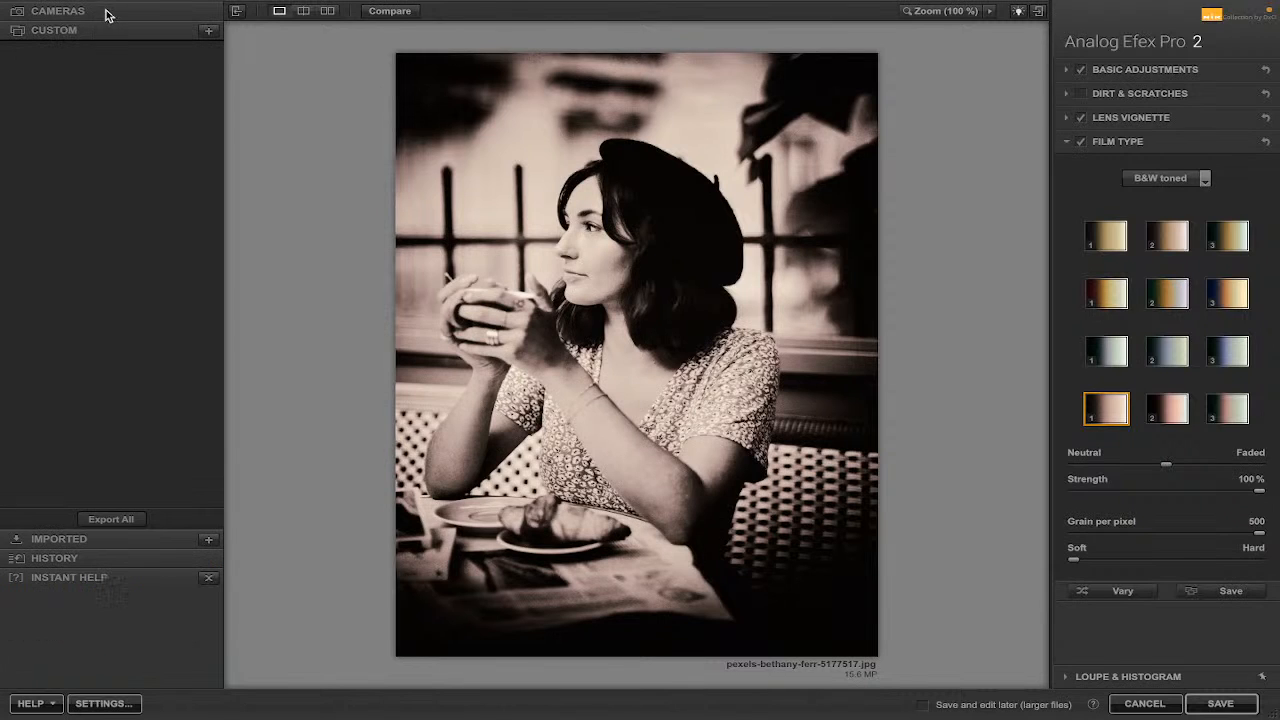
click(108, 13)
scroll(131, 205, down, 4)
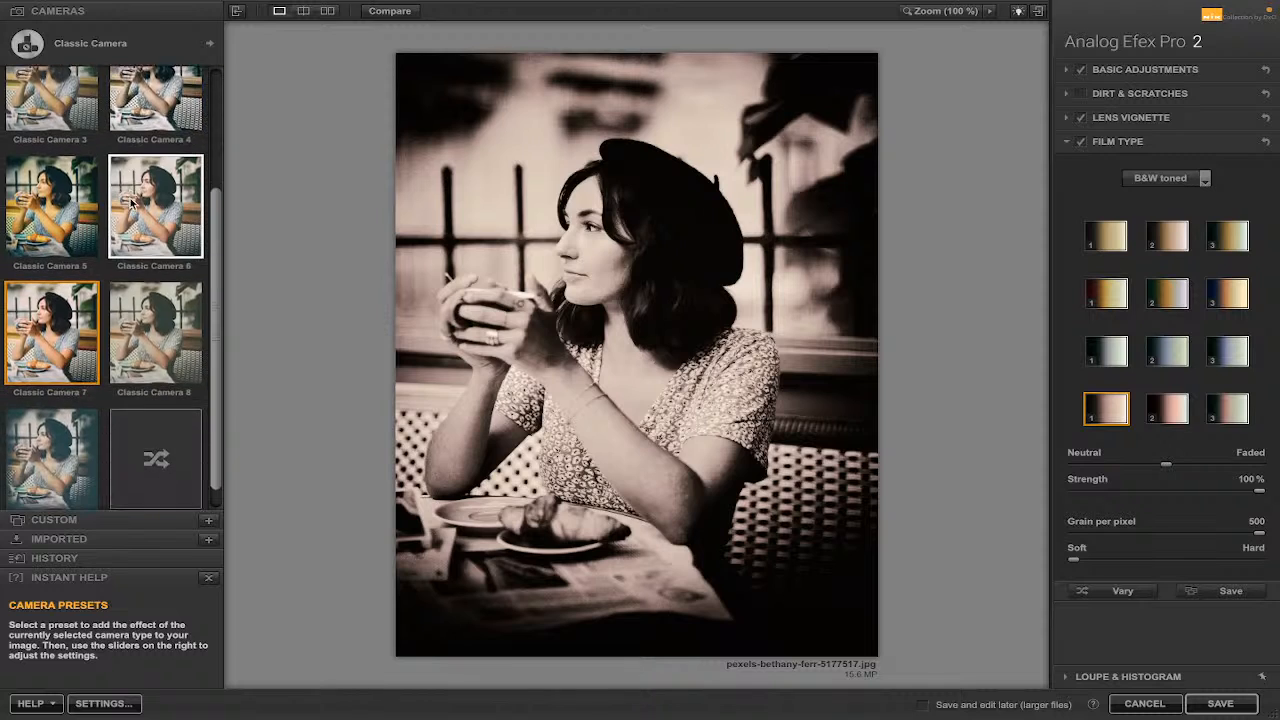
Apply the I'm feeling lucky random preset twice, then choose the third Warm film swatch in the top row.
click(157, 437)
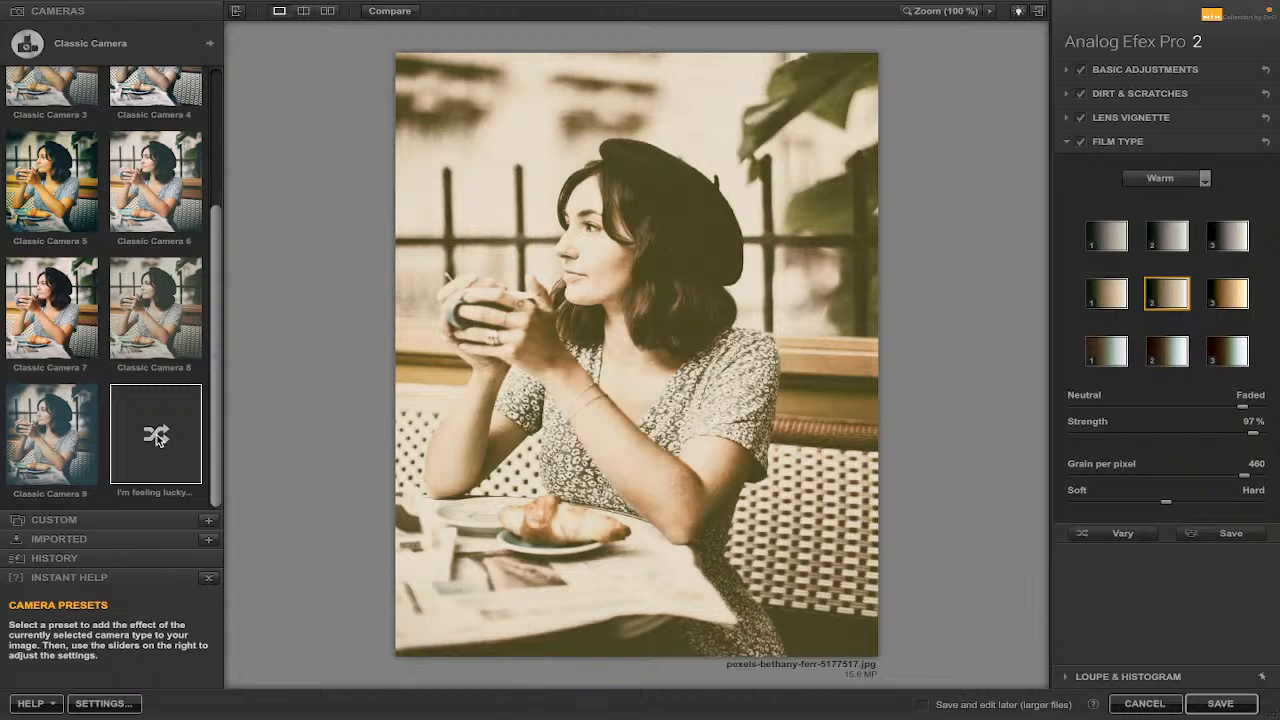
click(156, 437)
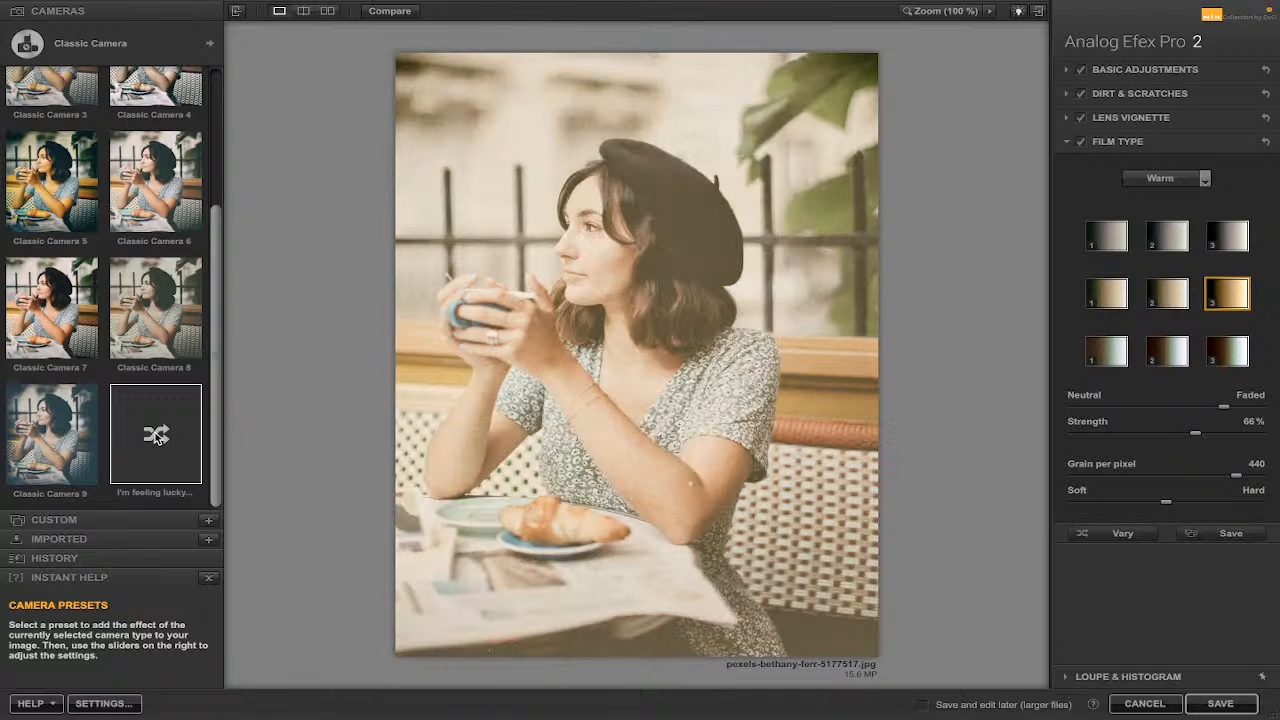
click(1167, 297)
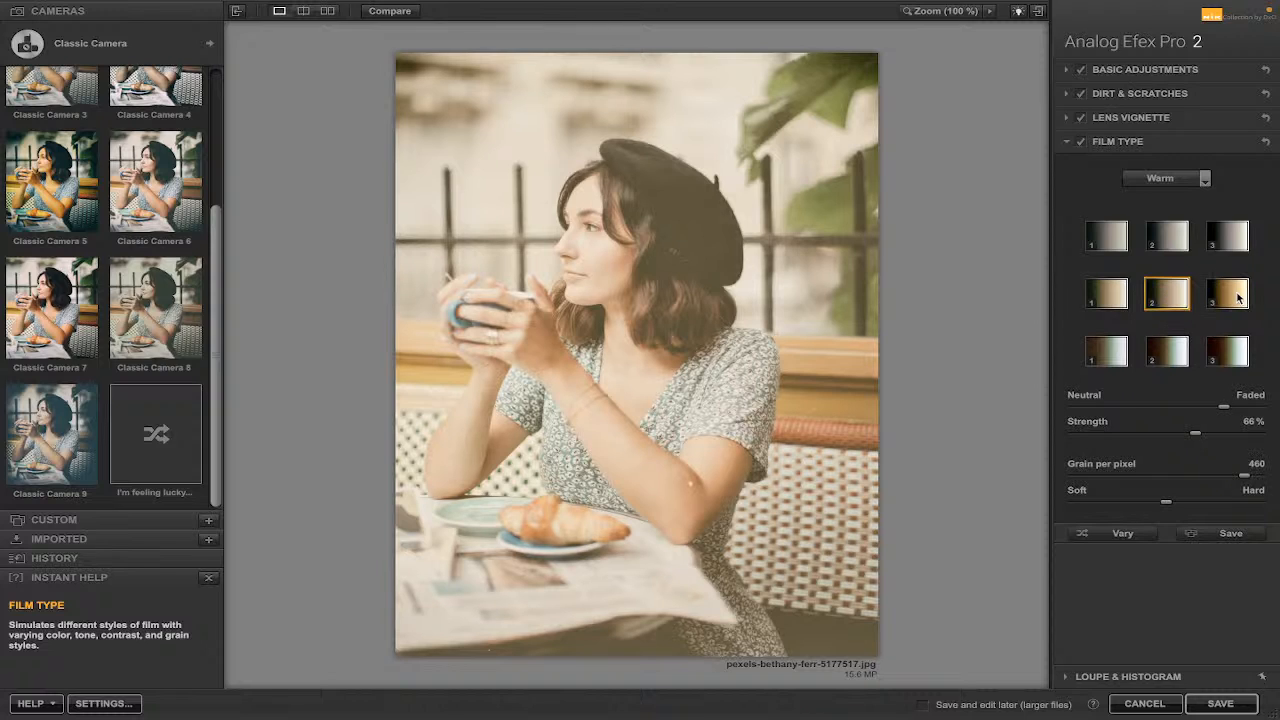
click(1112, 240)
click(1182, 240)
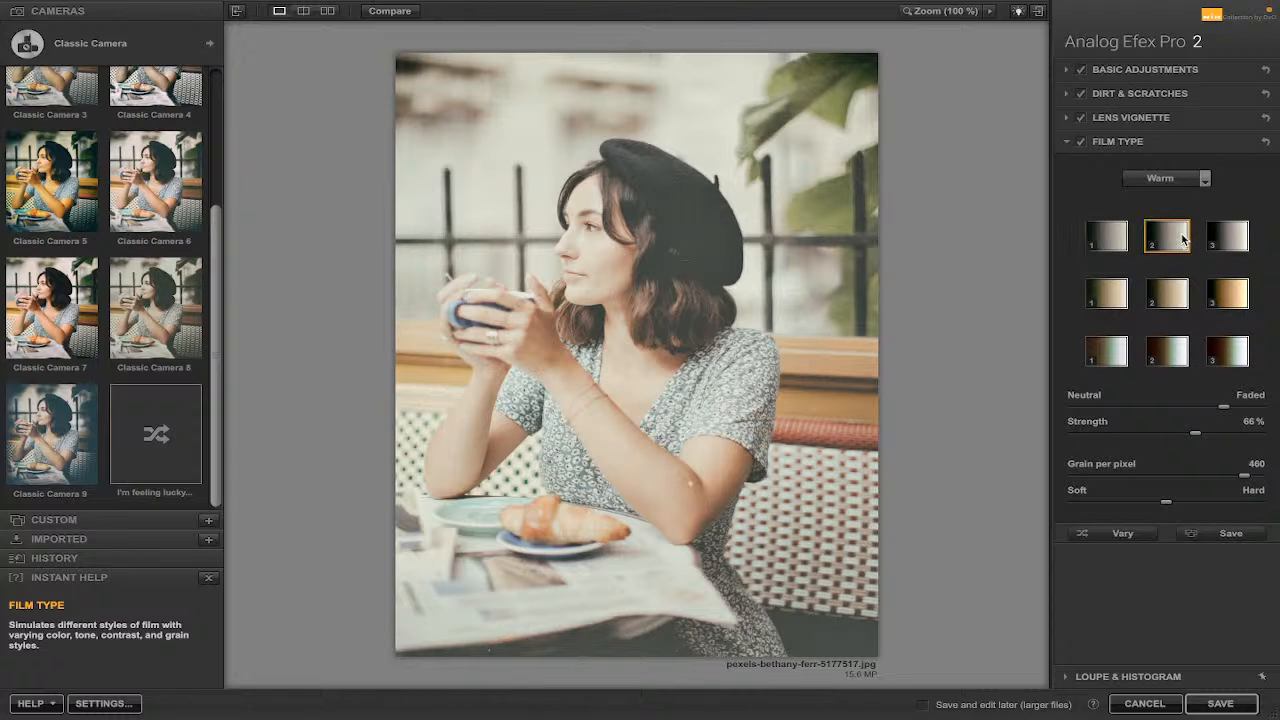
click(1228, 238)
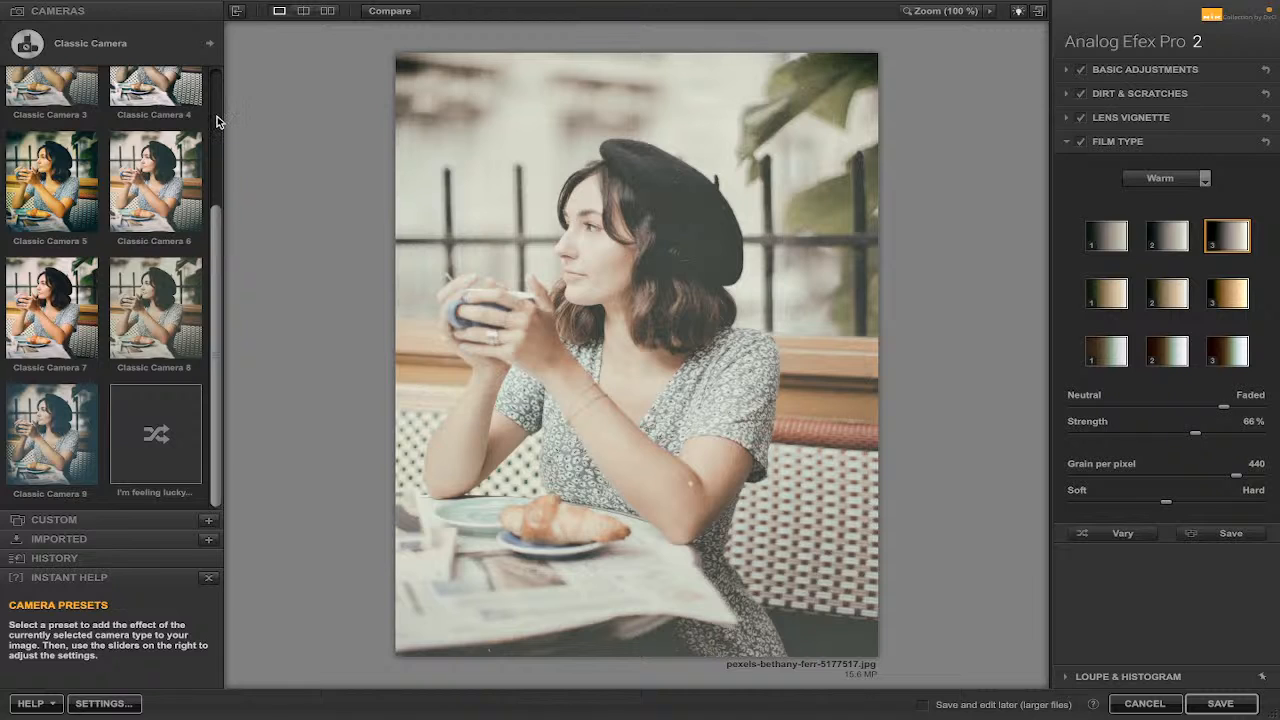
Compare the original and edited photo in split view and then side-by-side view.
drag(218, 230, 212, 92)
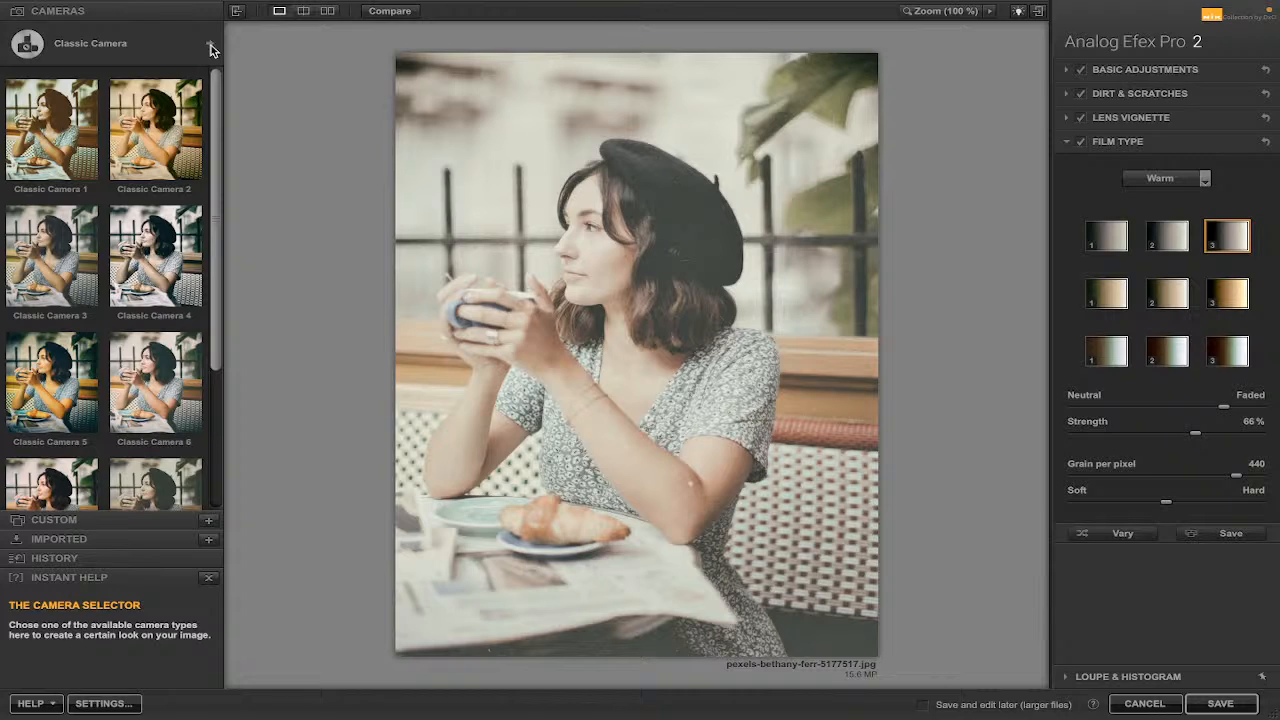
click(303, 11)
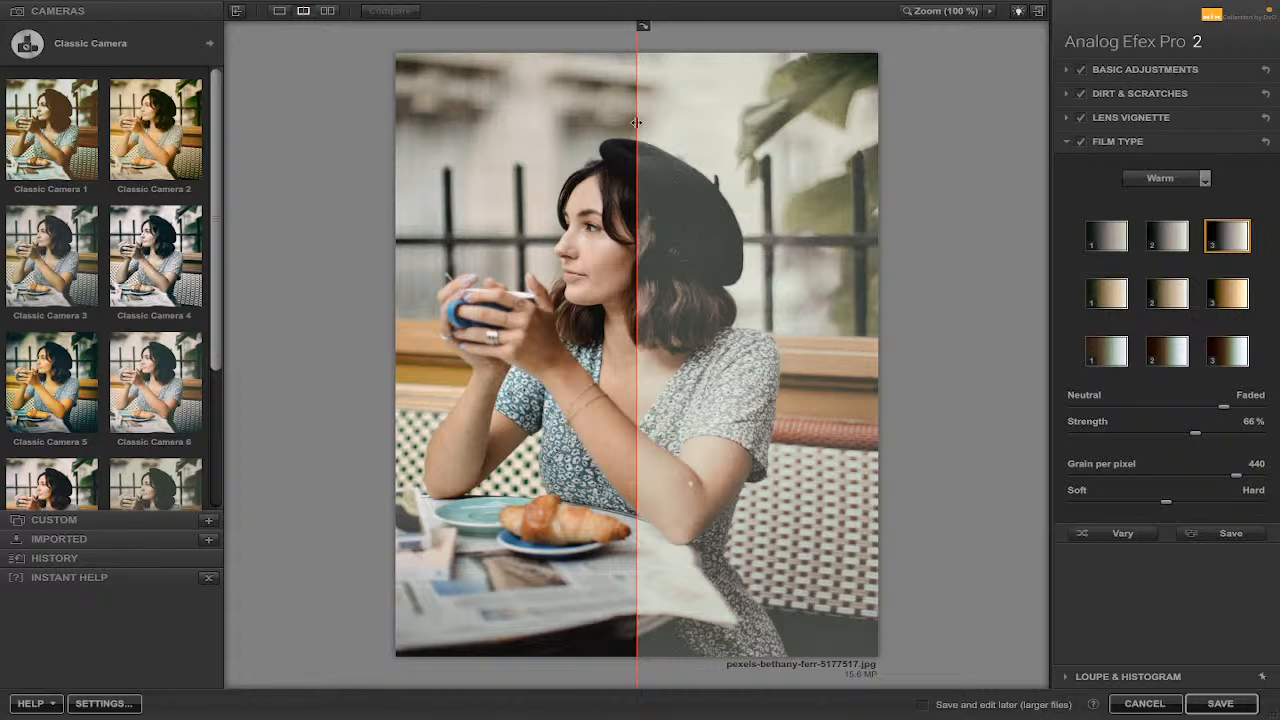
click(327, 11)
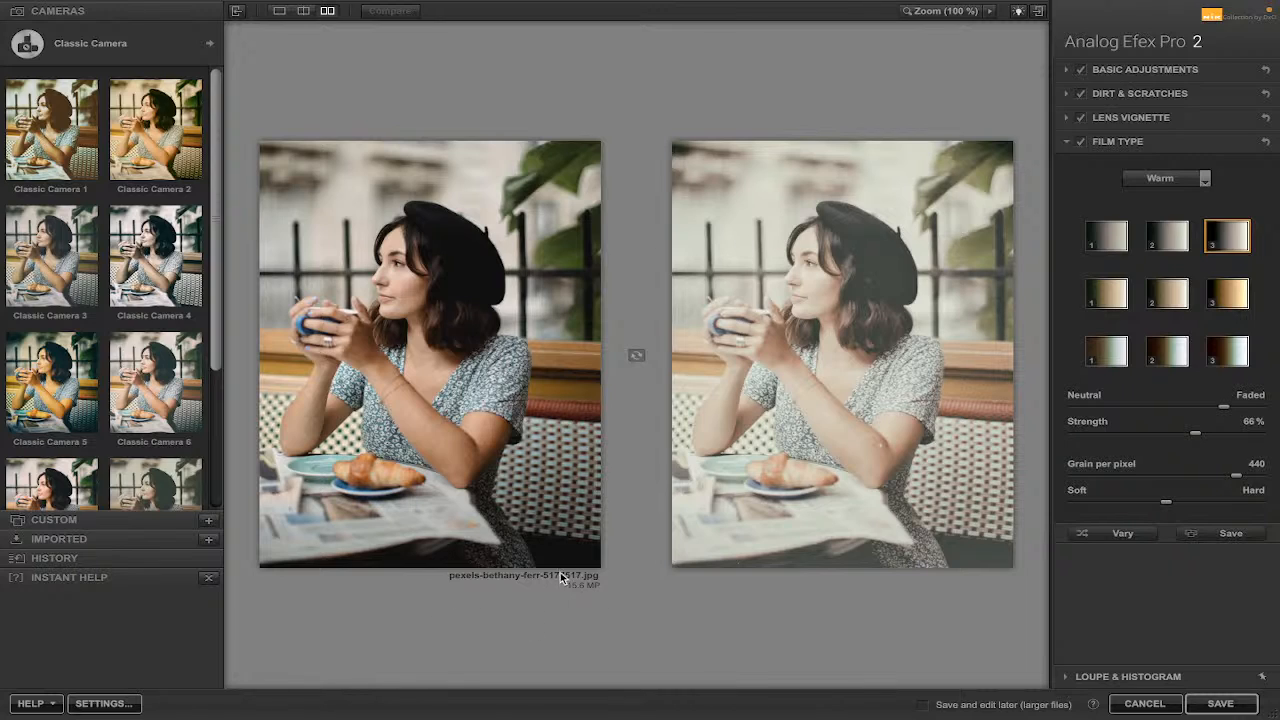
Return to single image view, switch the camera type to Double Exposure and apply the Double Exposure 1 preset.
click(279, 10)
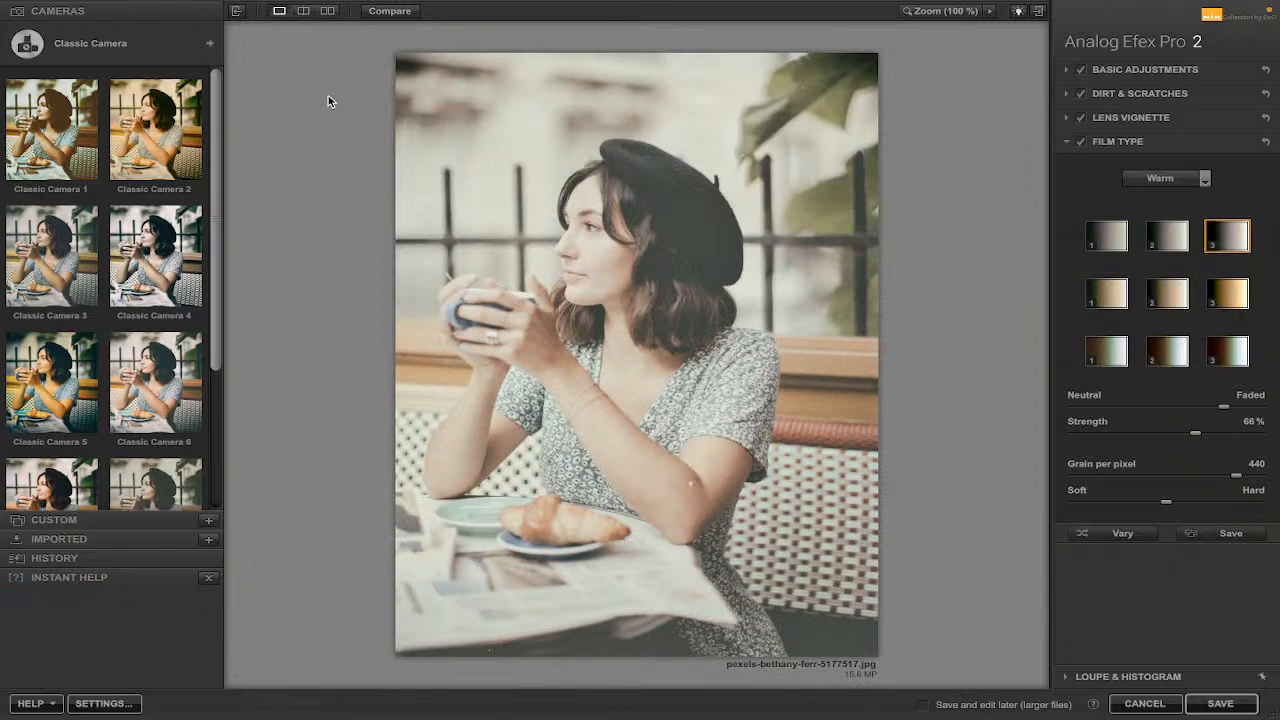
click(210, 43)
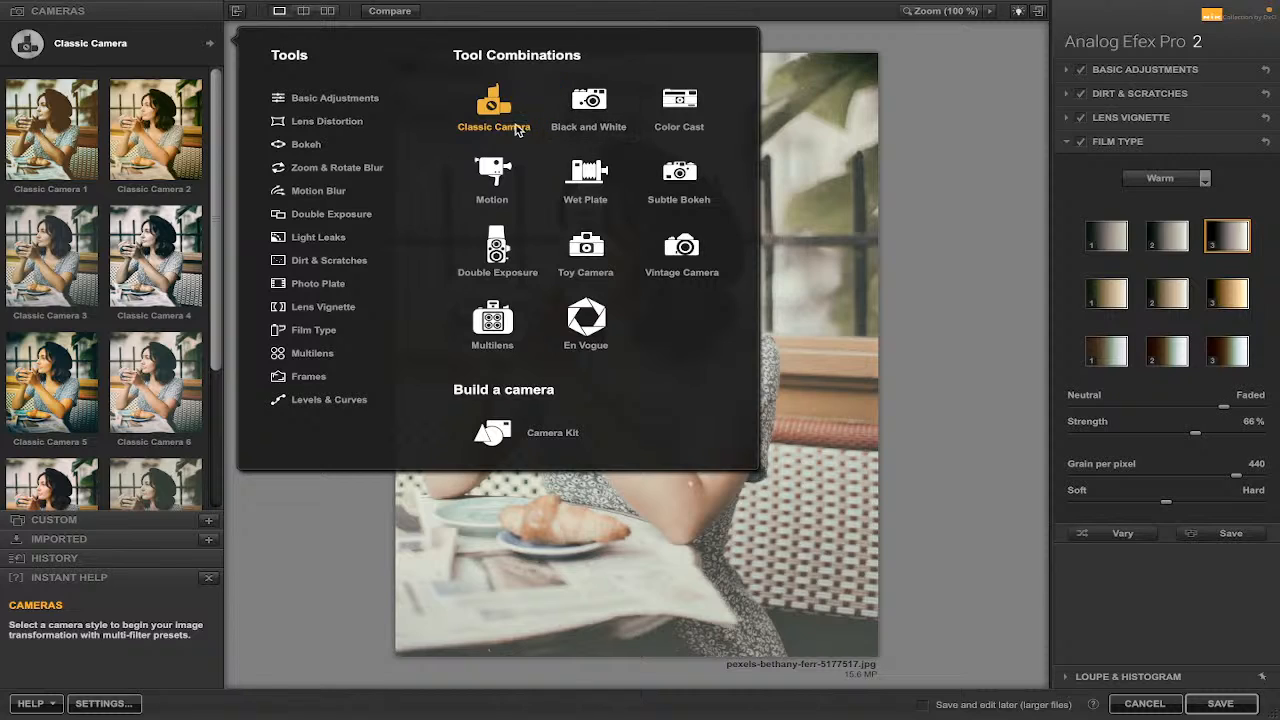
click(498, 250)
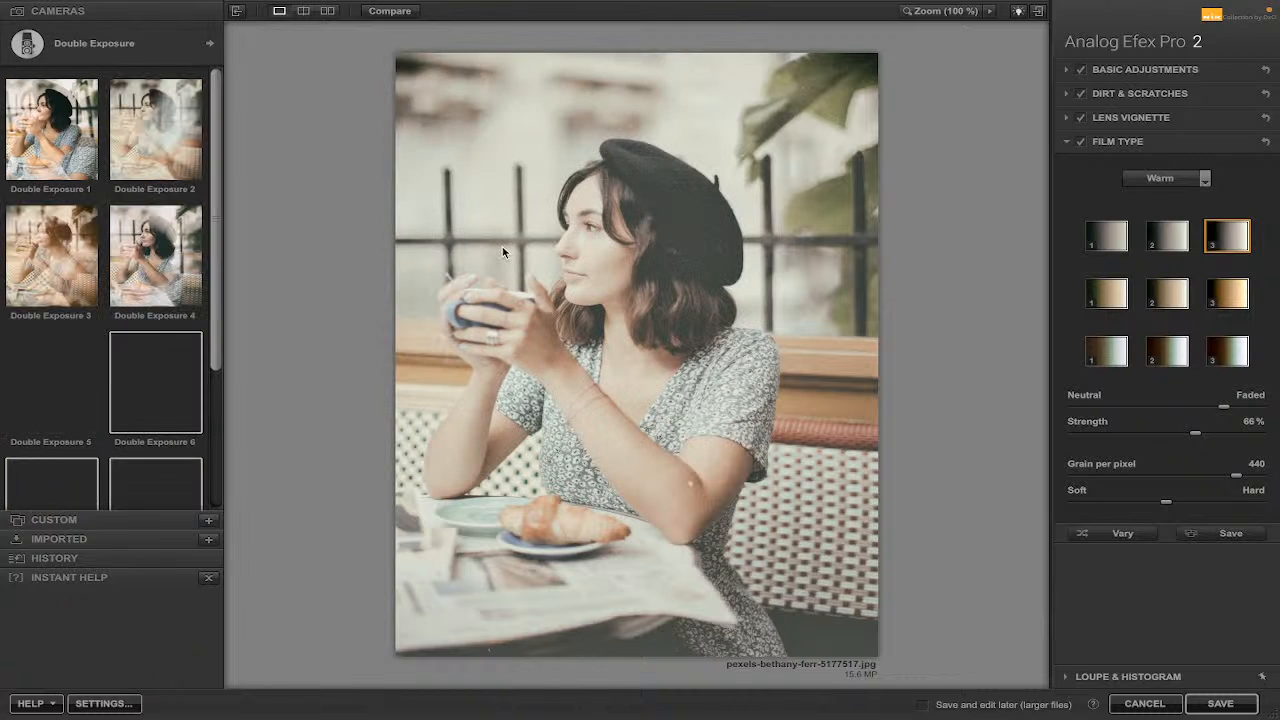
click(147, 242)
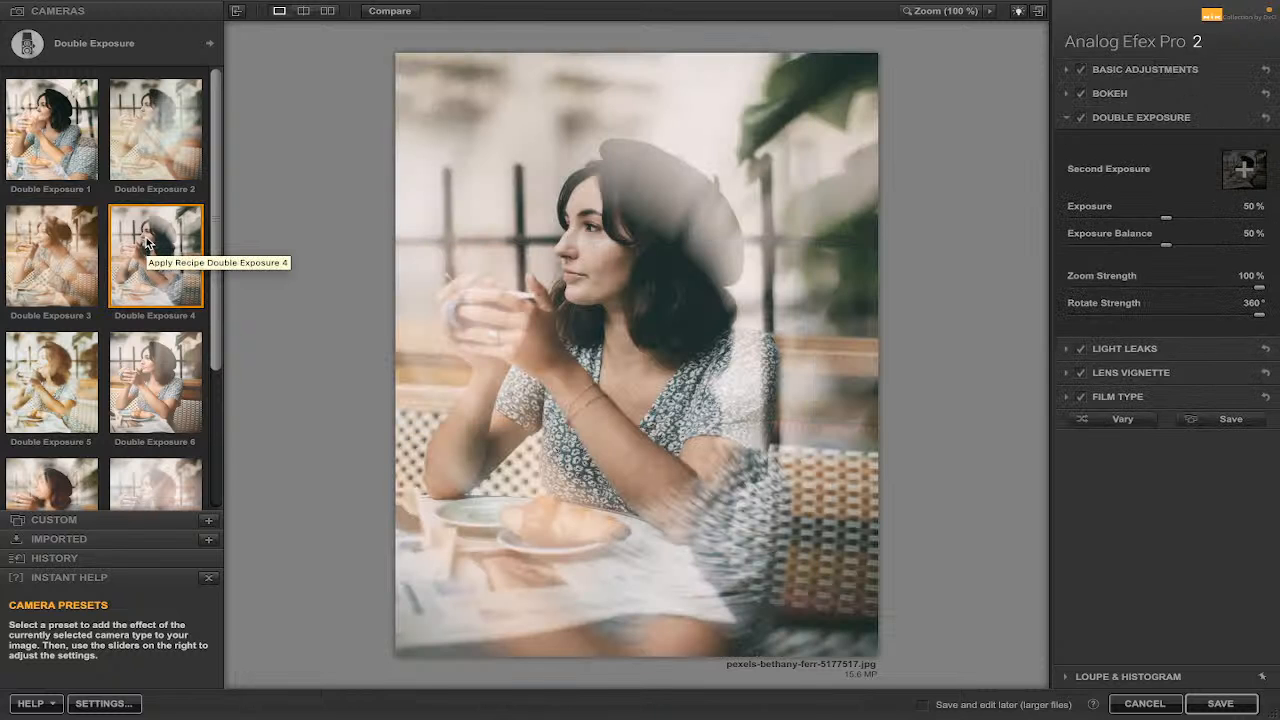
click(97, 133)
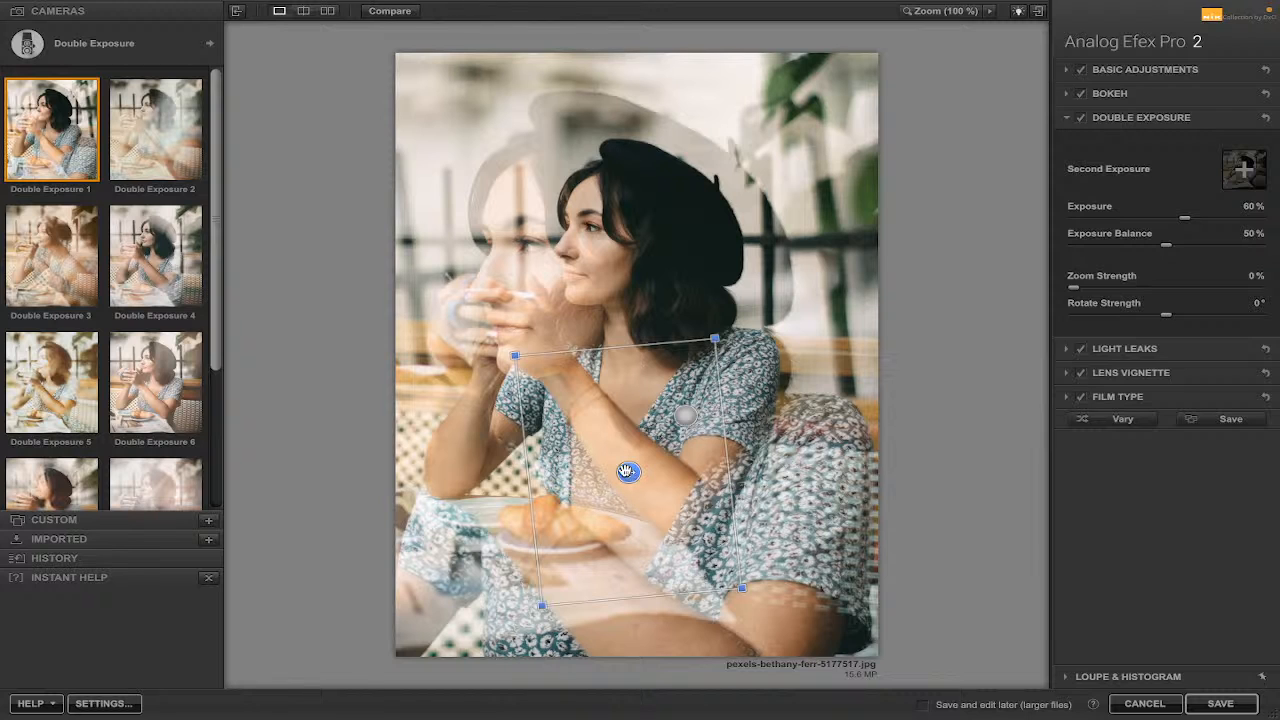
Move the second-exposure overlay and rotate it to about -52°.
drag(628, 472, 589, 479)
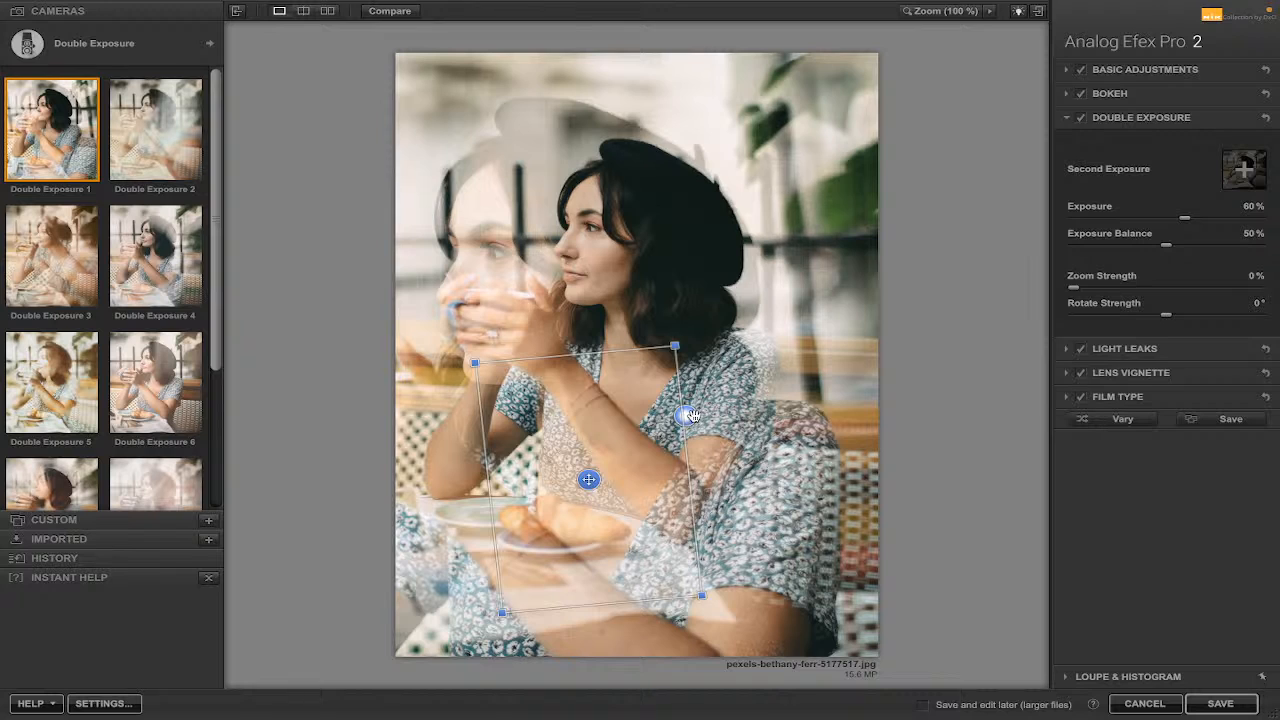
click(688, 415)
drag(685, 349, 621, 371)
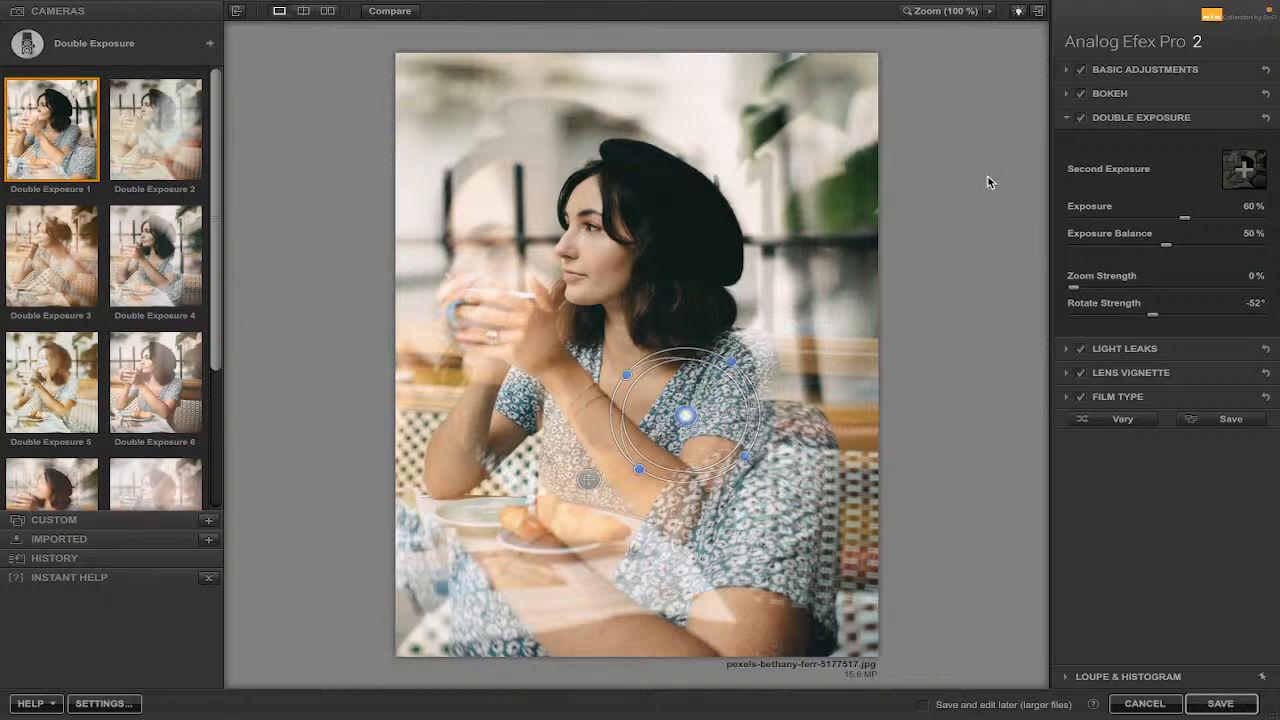
Load the city skyline photo from the Coffee girls folder as the second exposure and shift its position.
click(1245, 172)
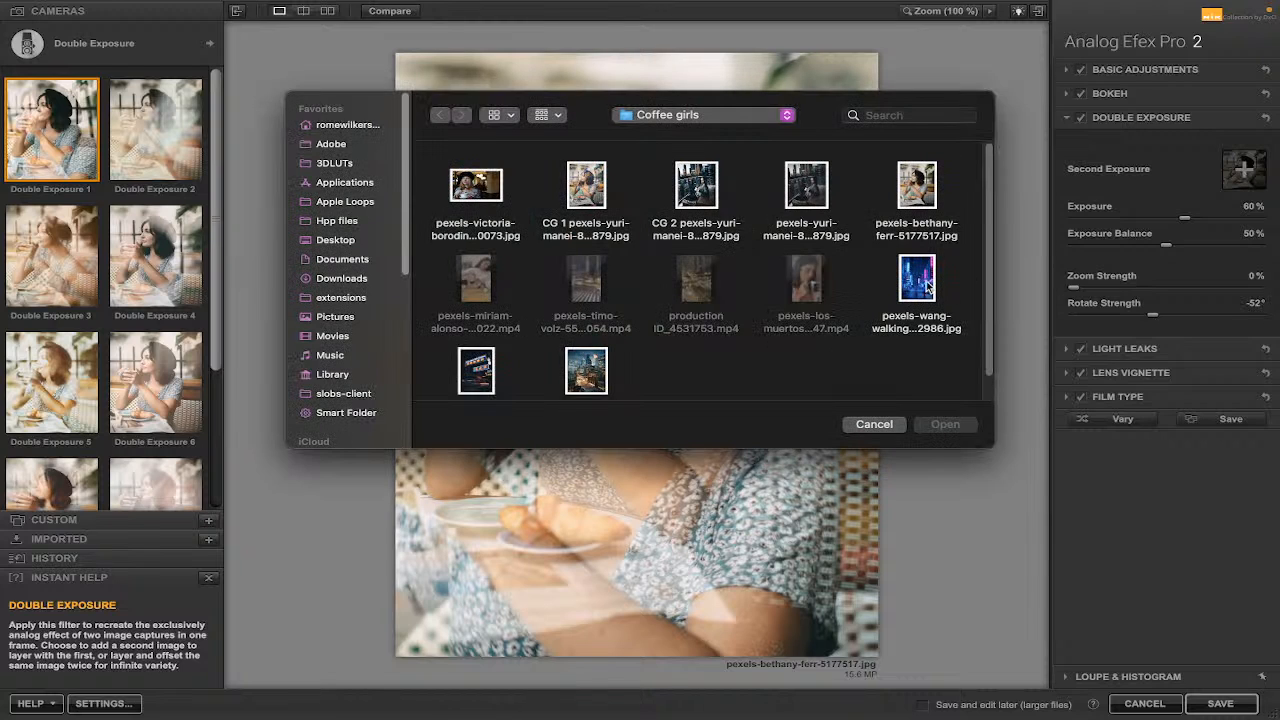
click(589, 373)
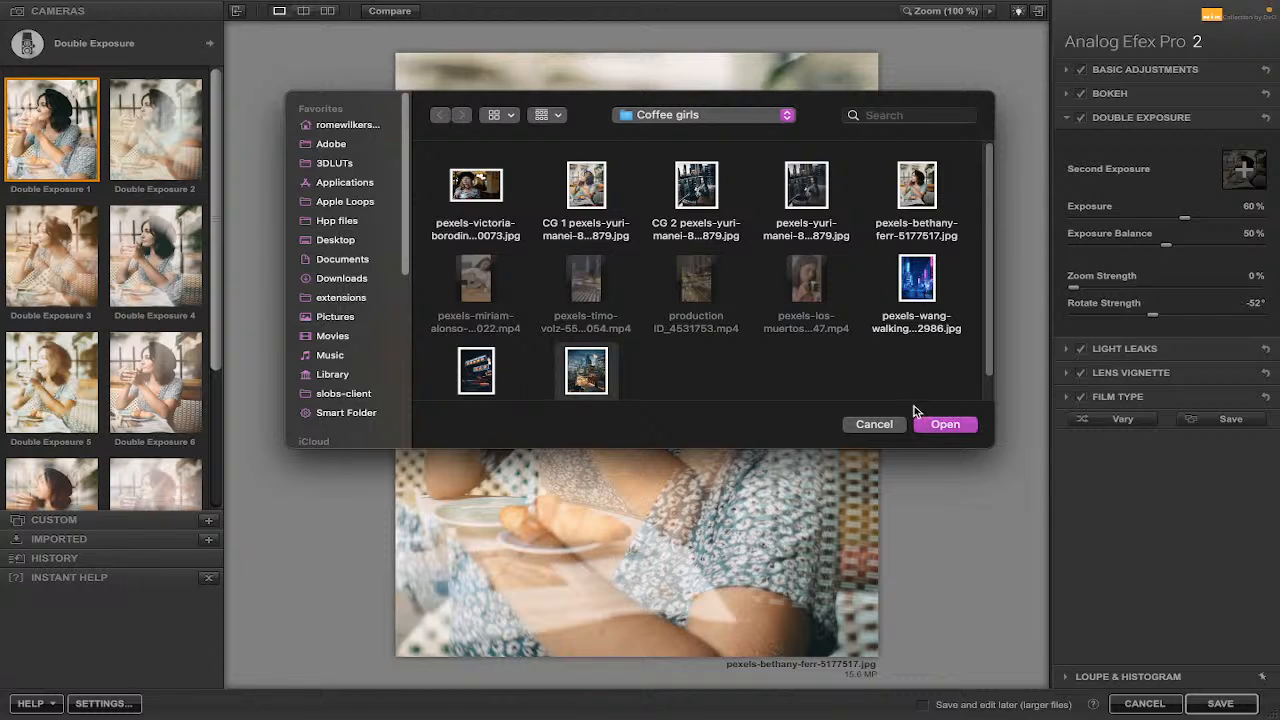
click(945, 425)
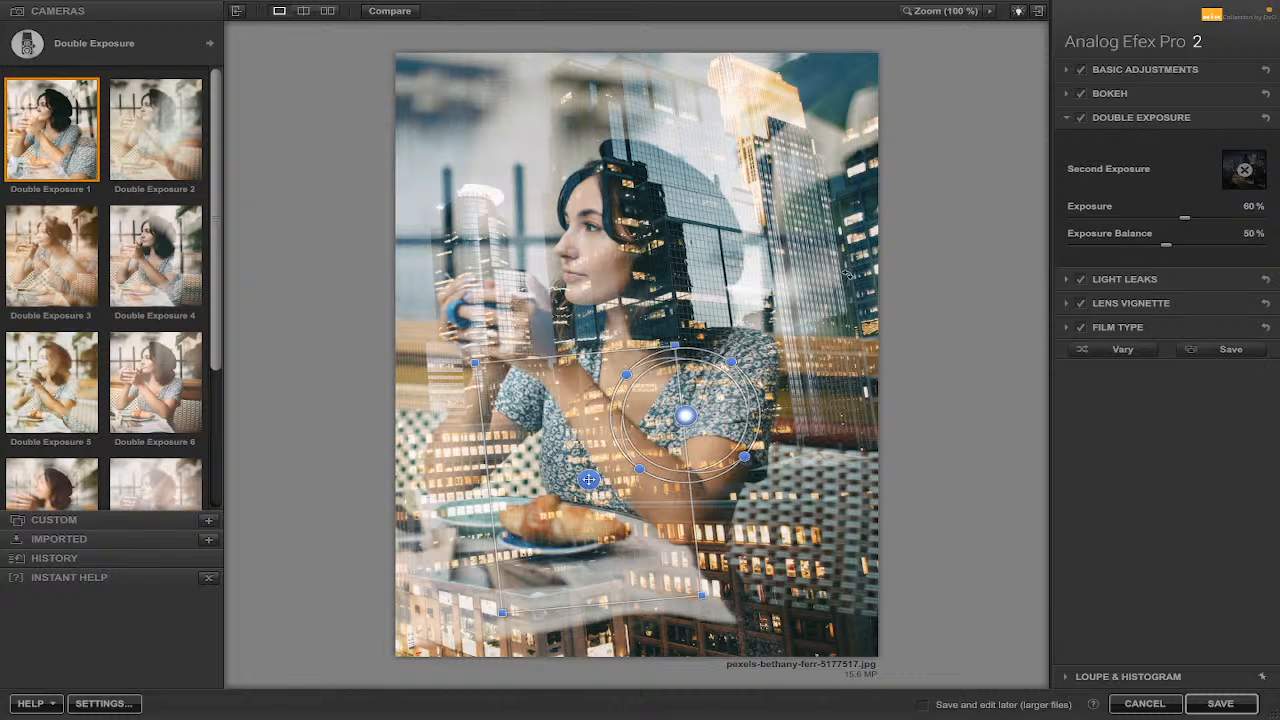
drag(590, 479, 629, 487)
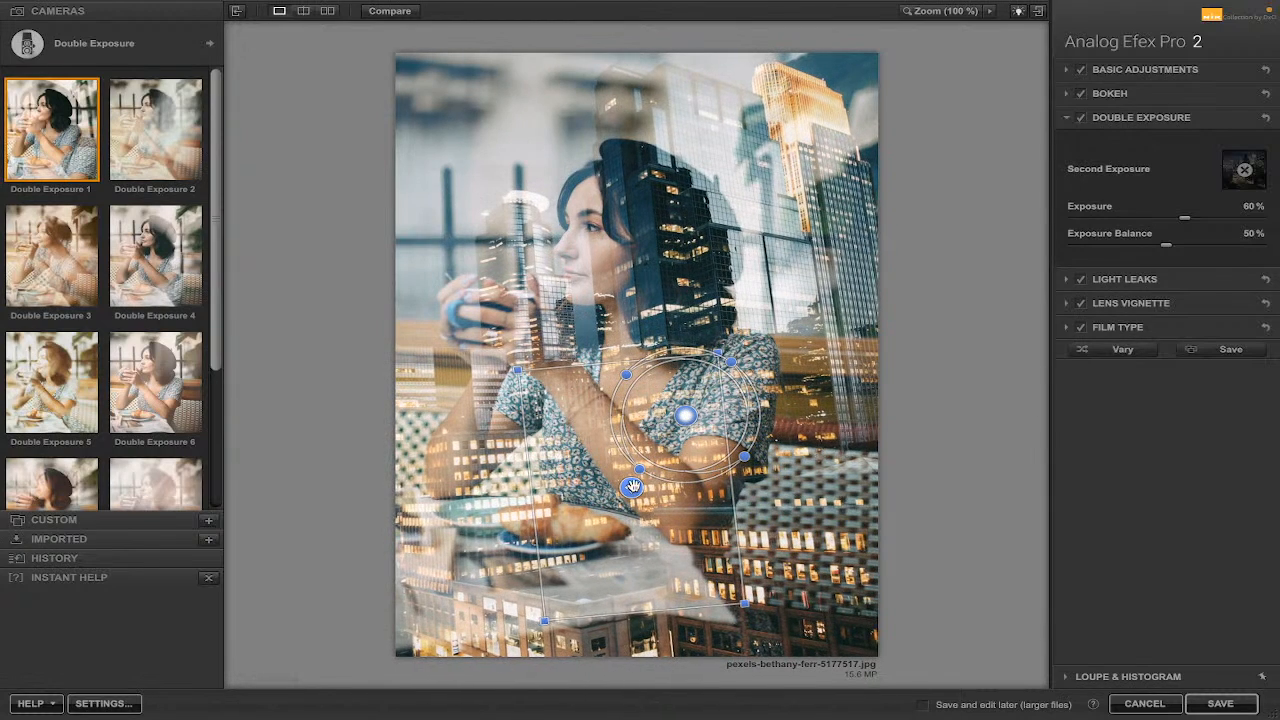
Set the double exposure's Exposure Balance to 15% and Exposure to 61%.
drag(1172, 252, 1101, 252)
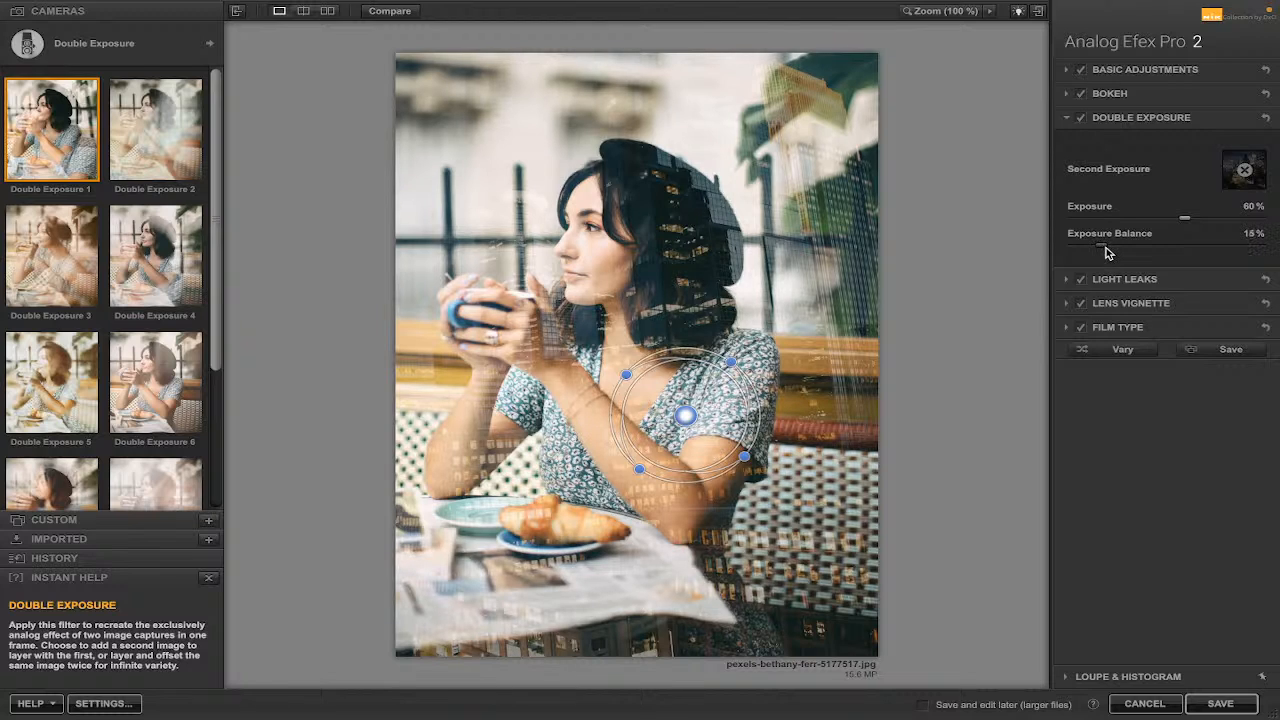
drag(1185, 215, 1169, 214)
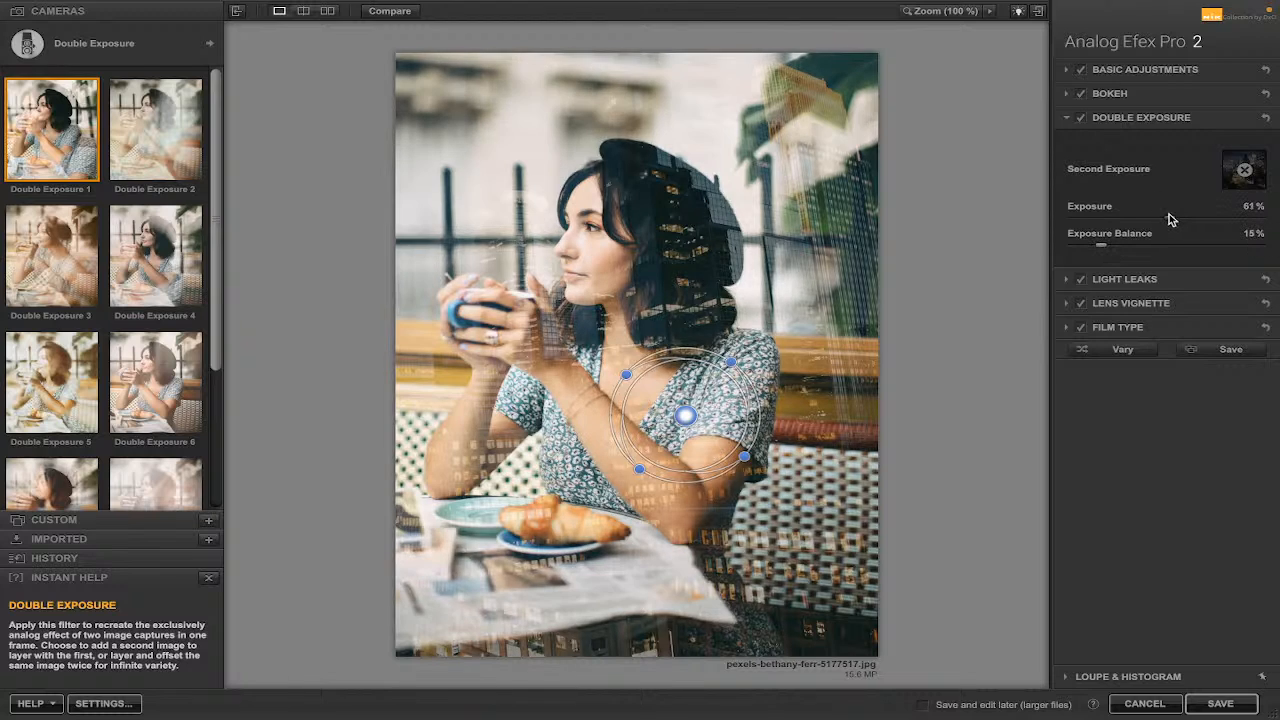
Open Light Leaks, switch the leak set to Dynamic, pick a leak and set Strength to 30%.
click(1067, 280)
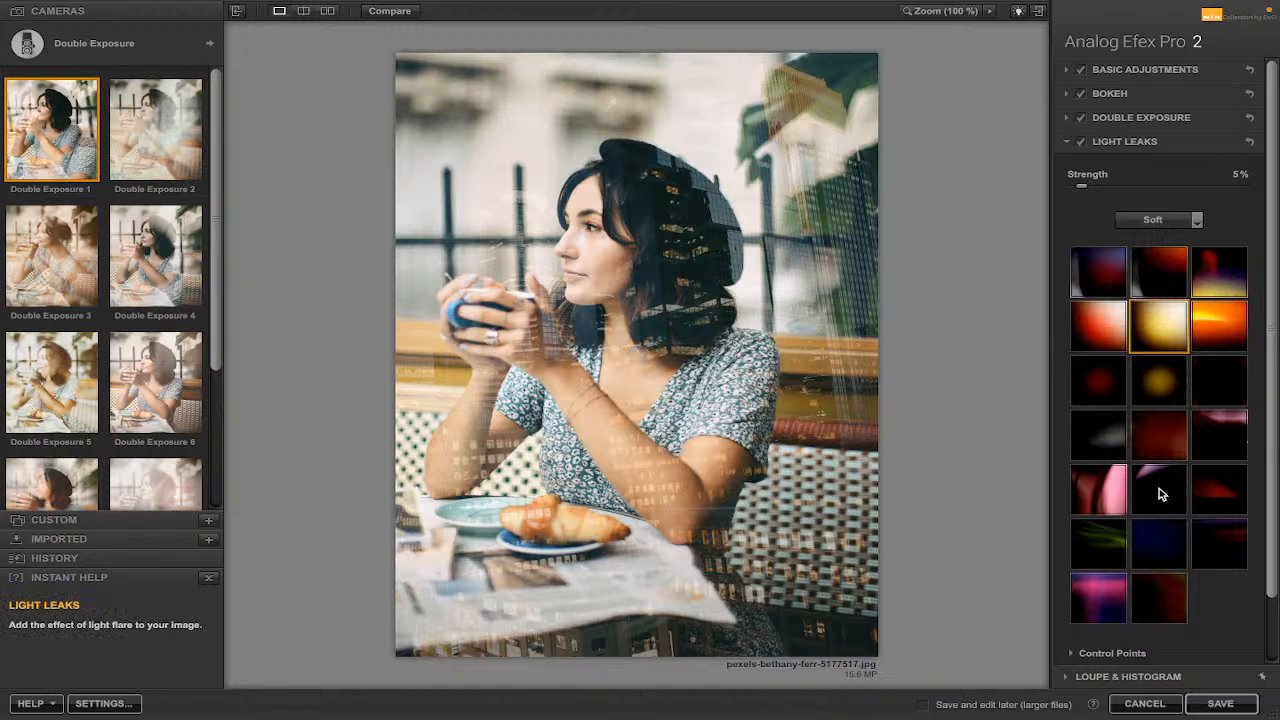
click(1100, 598)
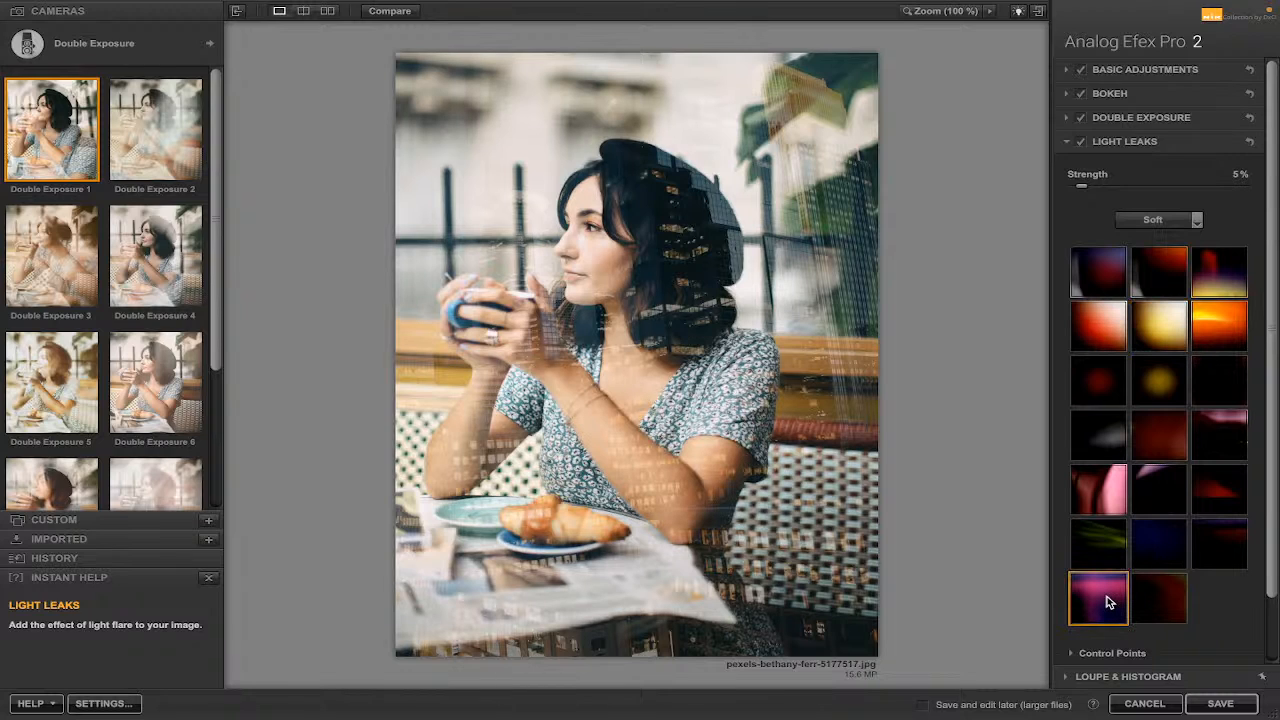
click(1198, 220)
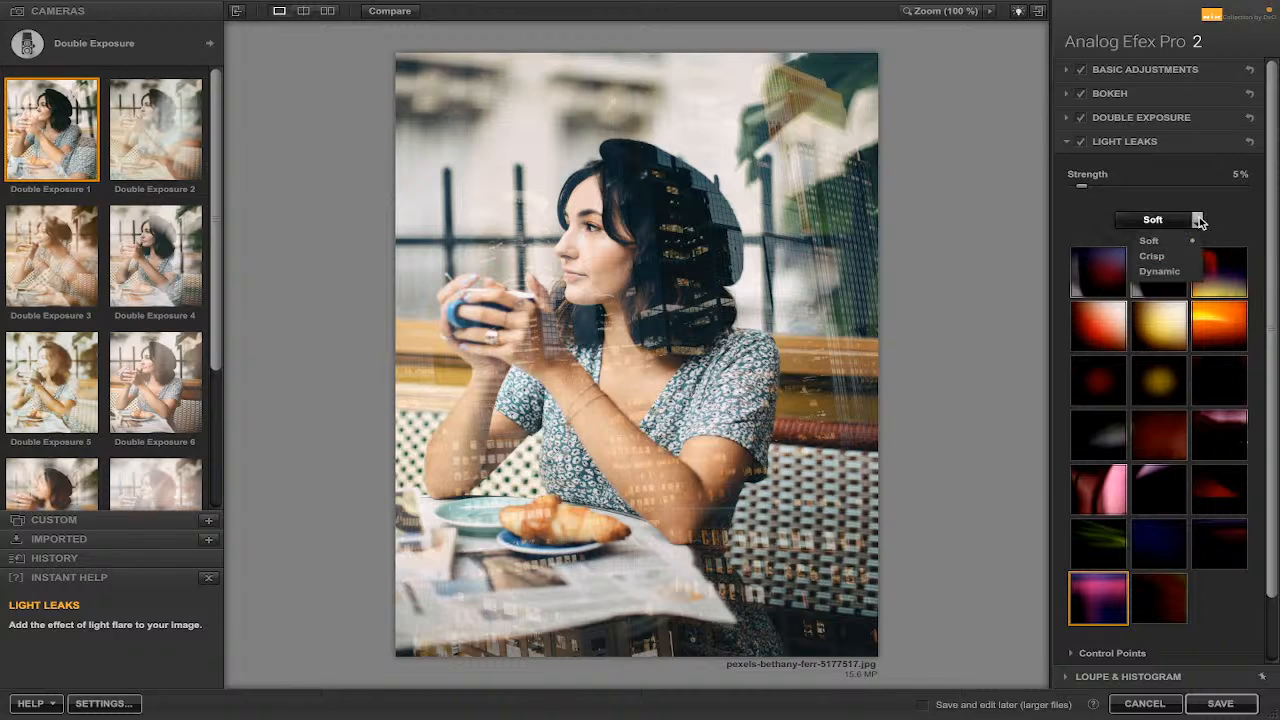
click(1165, 270)
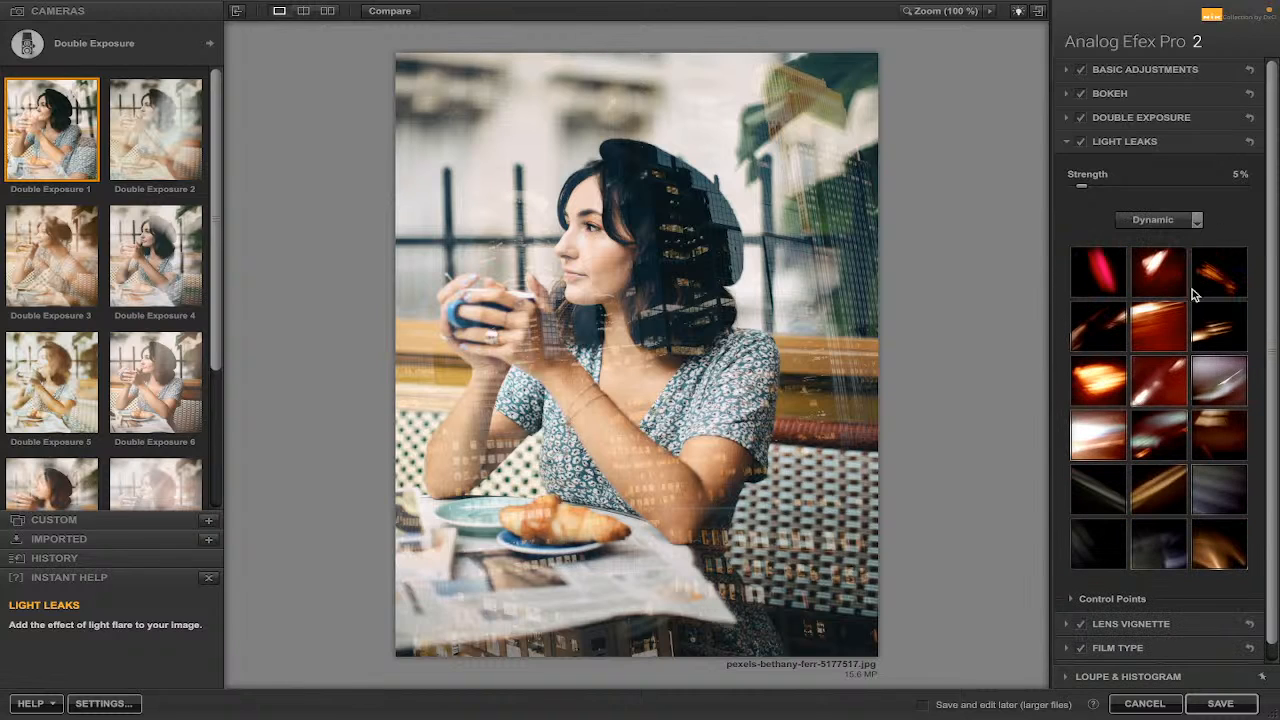
click(1220, 378)
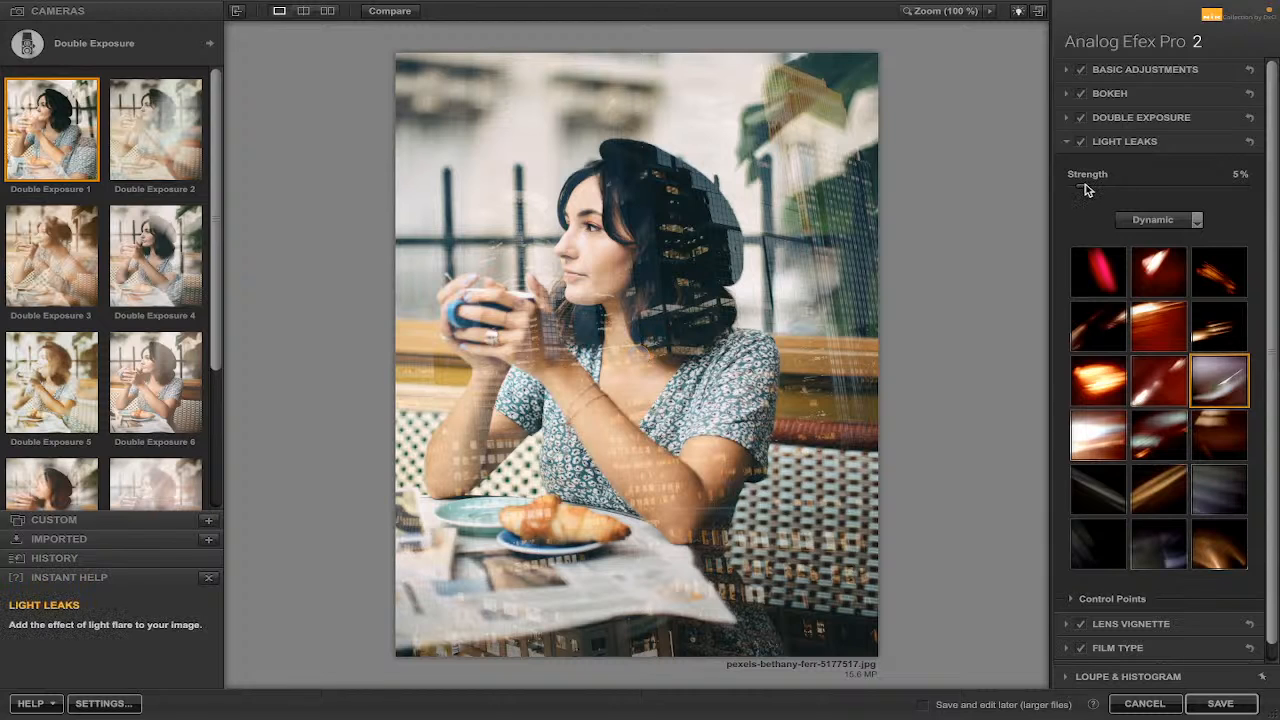
drag(1086, 190, 1126, 190)
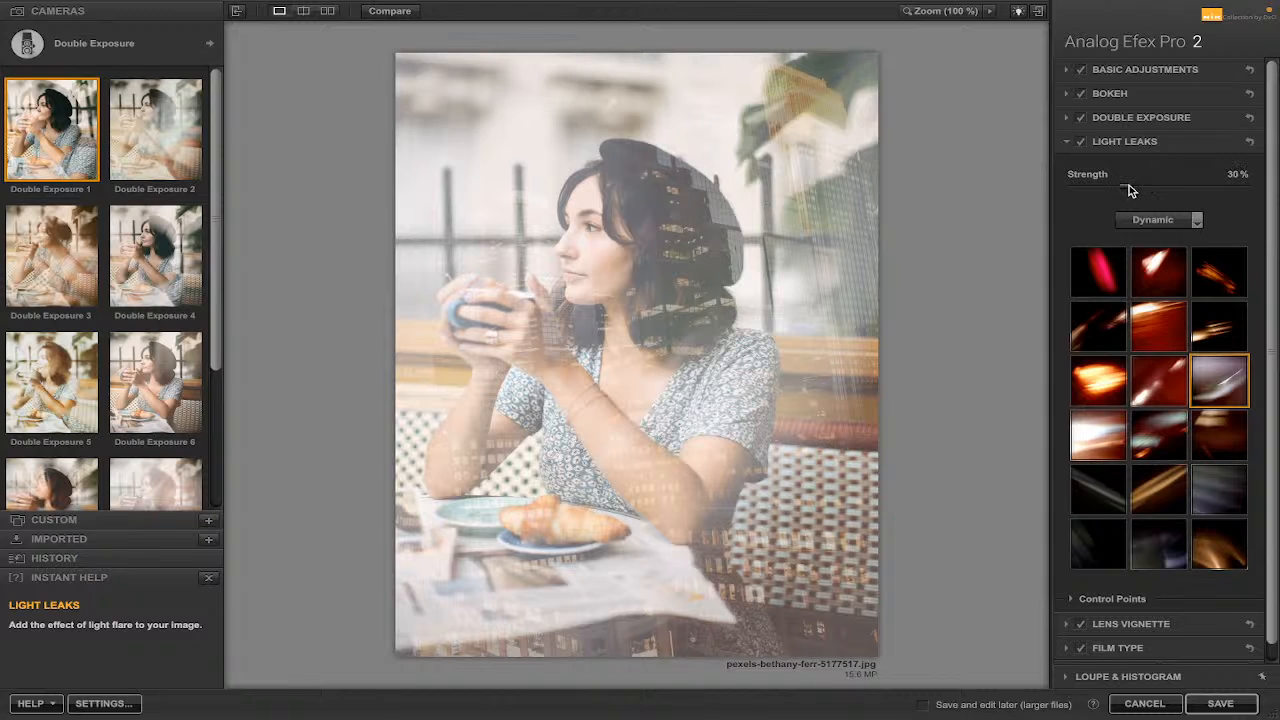
Select the middle leak in the second row and move its position toward the right shoulder.
click(1159, 326)
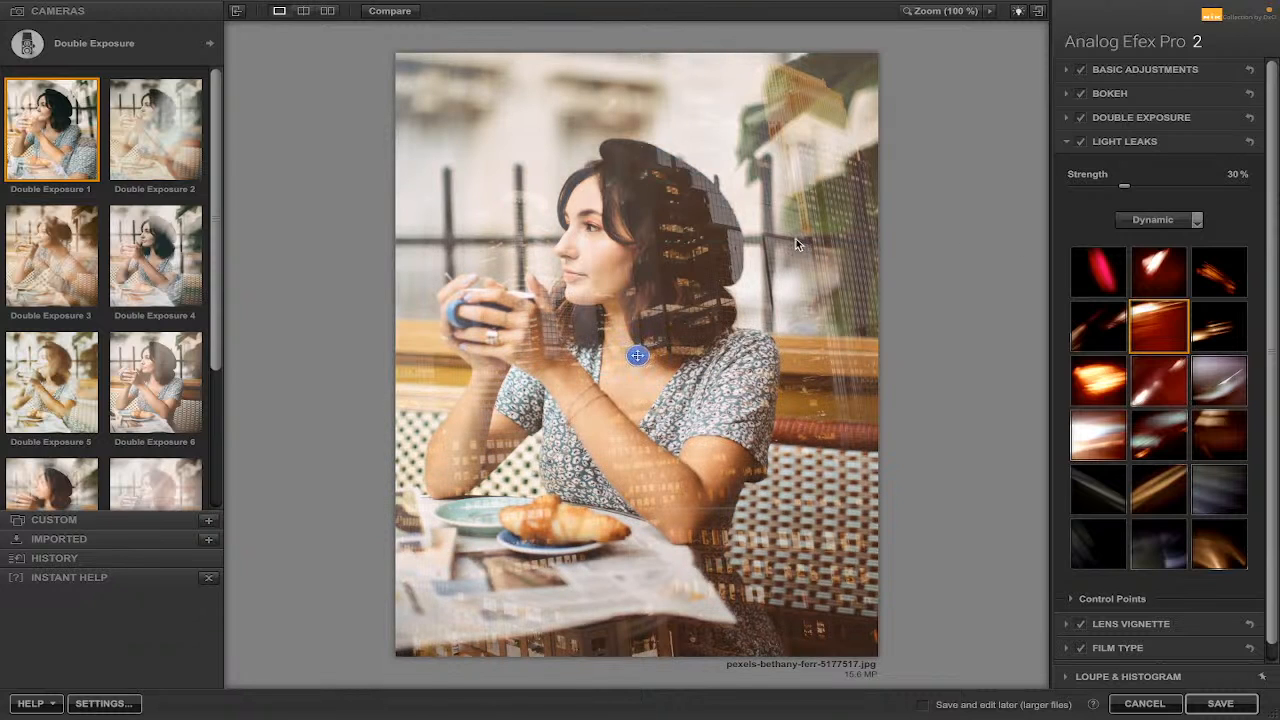
drag(638, 357, 758, 333)
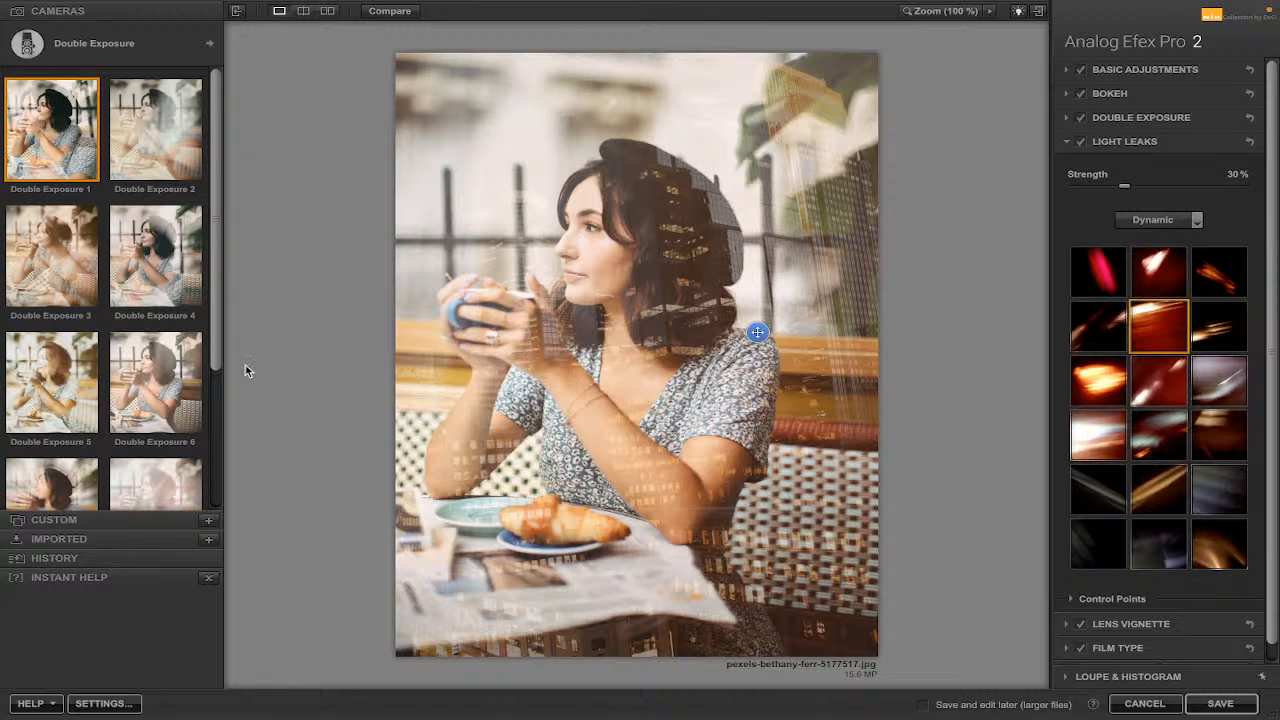
Apply the I'm feeling lucky random preset repeatedly to cycle through random double exposure looks.
mouse_move(220, 316)
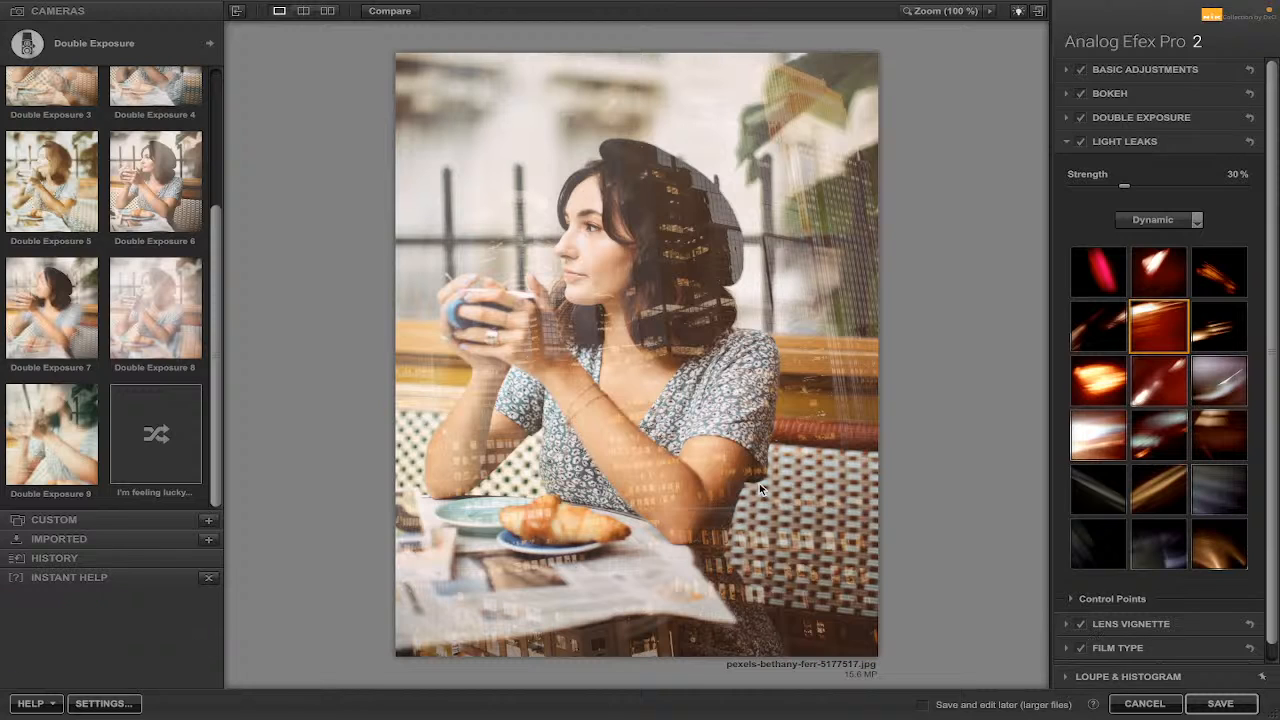
click(156, 433)
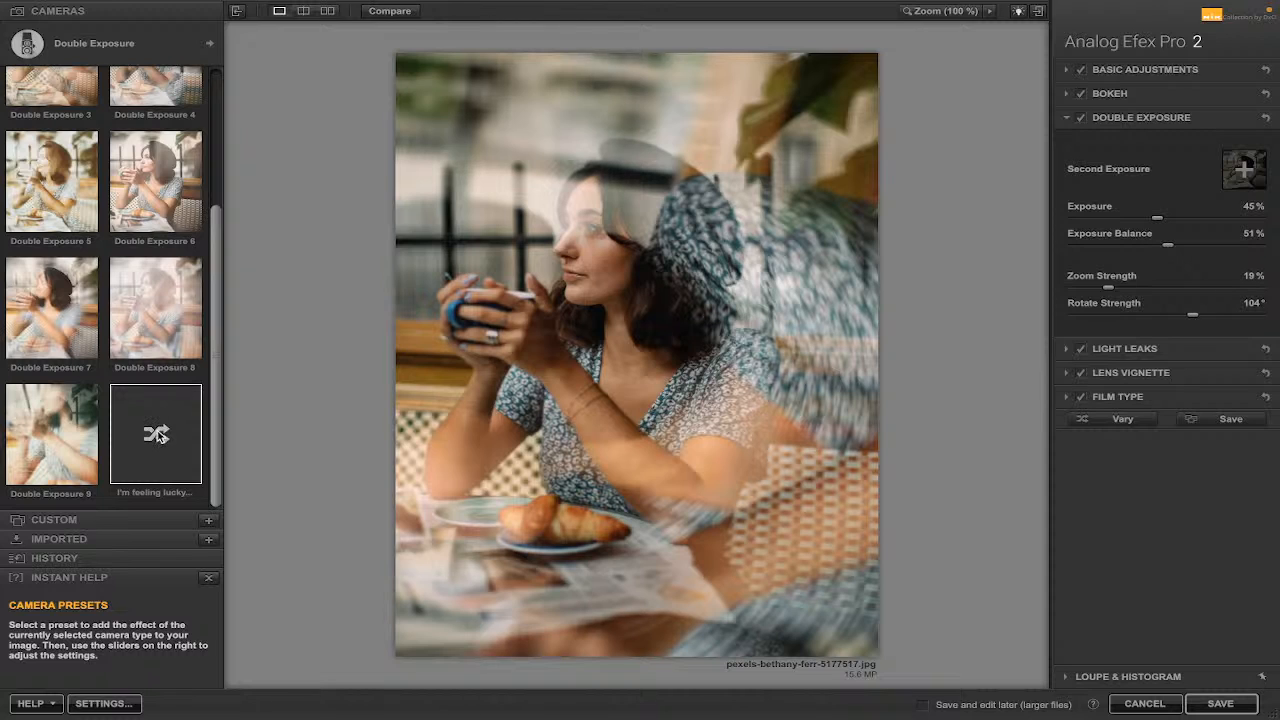
click(157, 432)
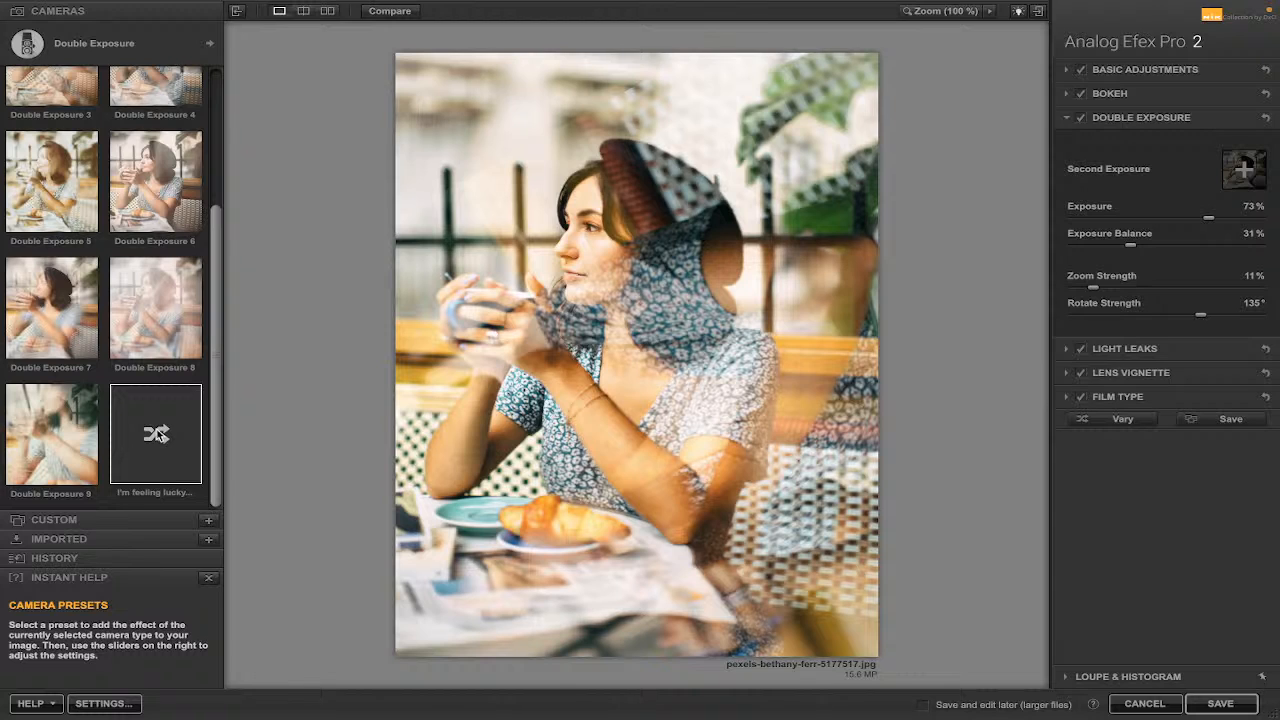
click(157, 434)
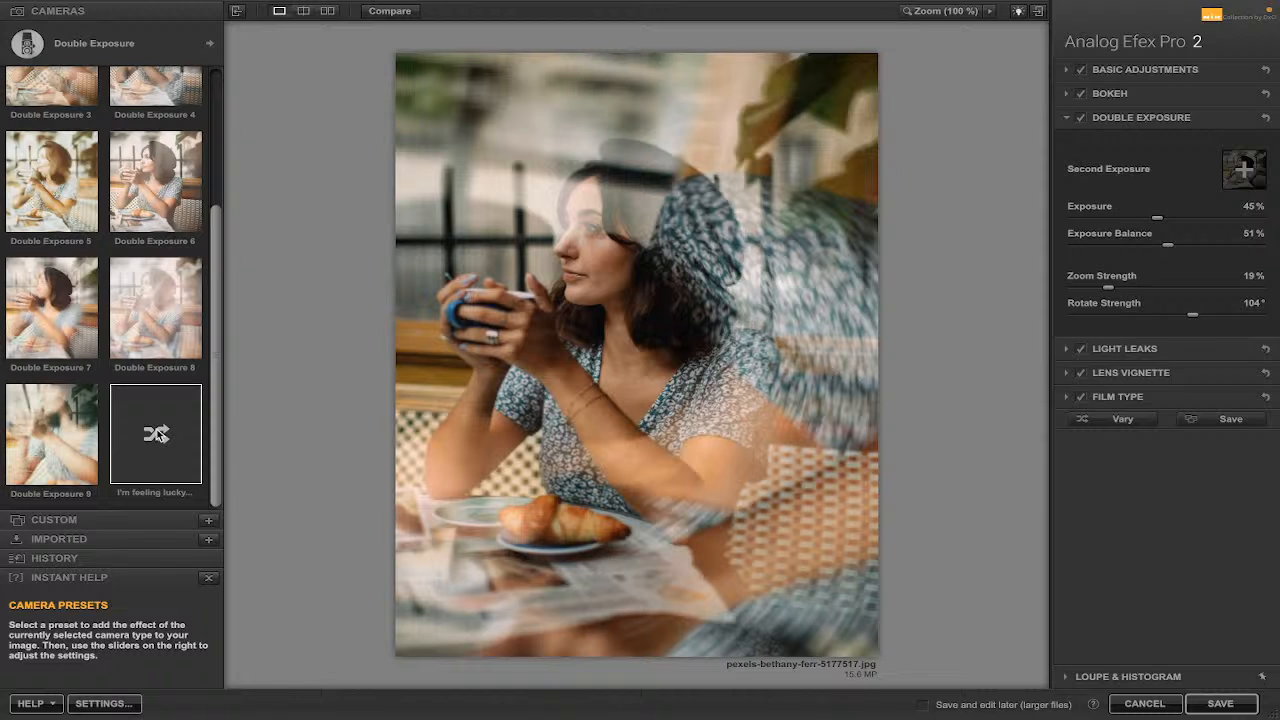
click(157, 434)
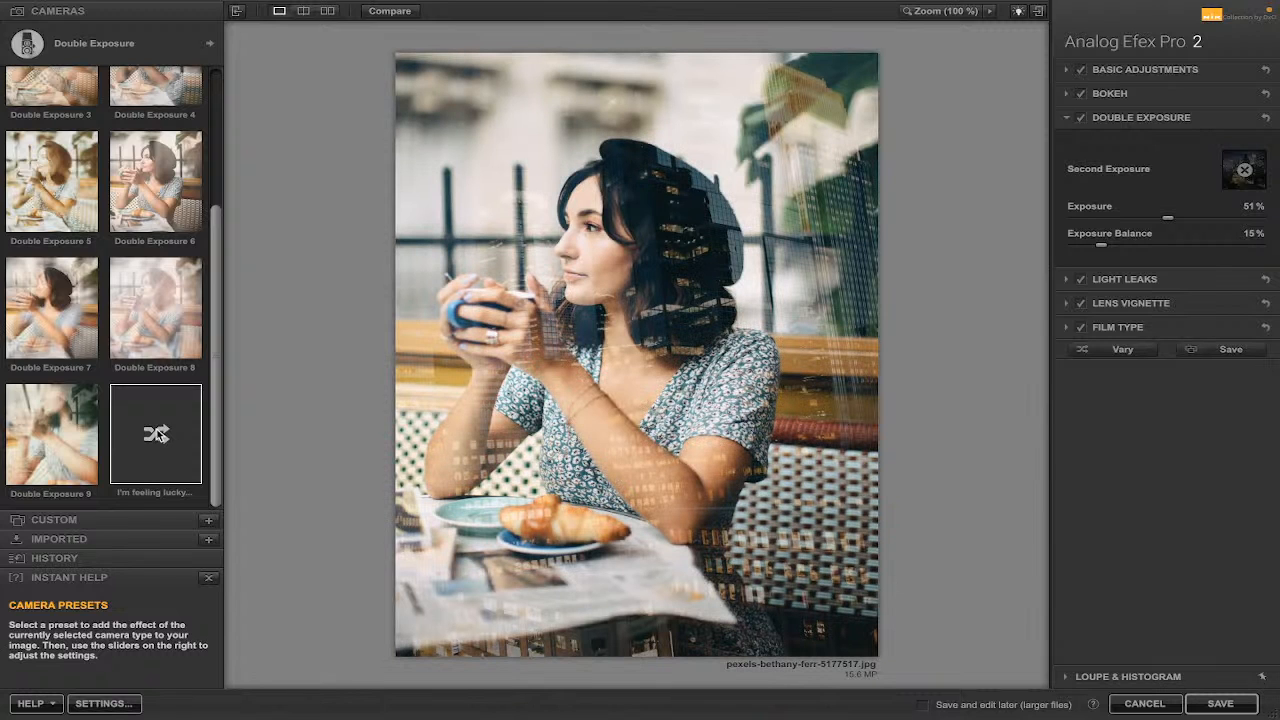
click(158, 432)
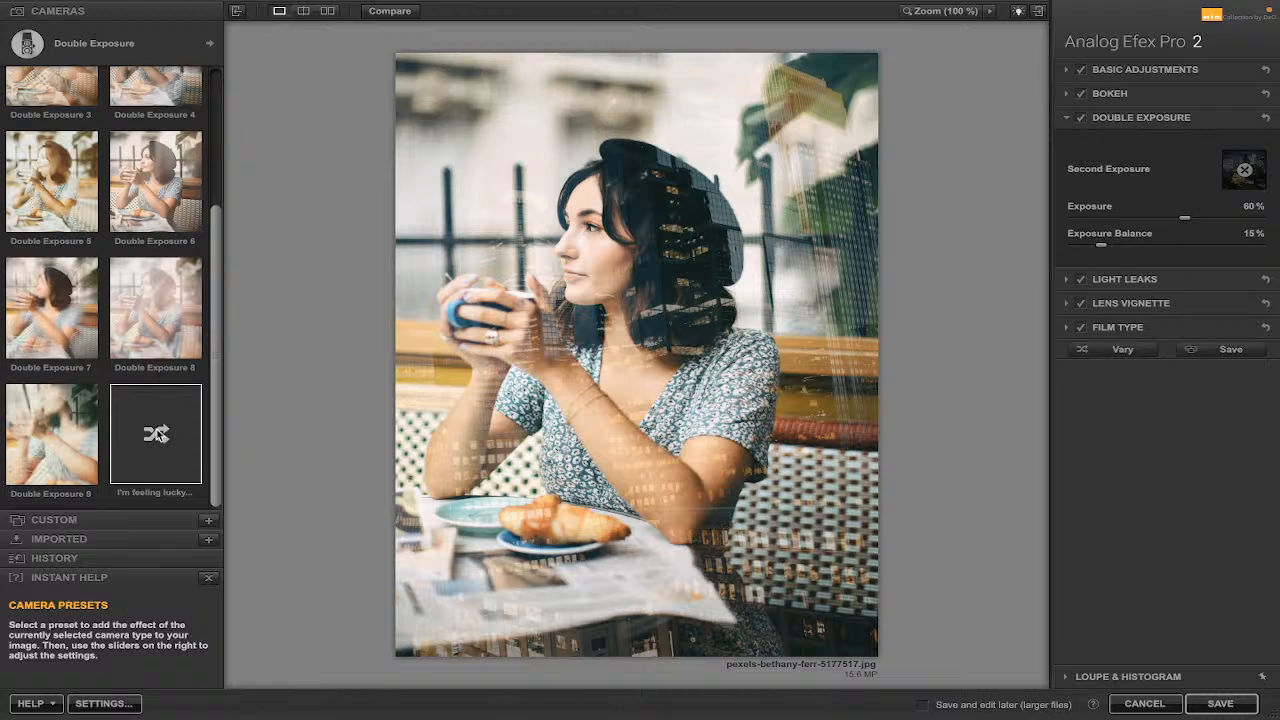
click(158, 432)
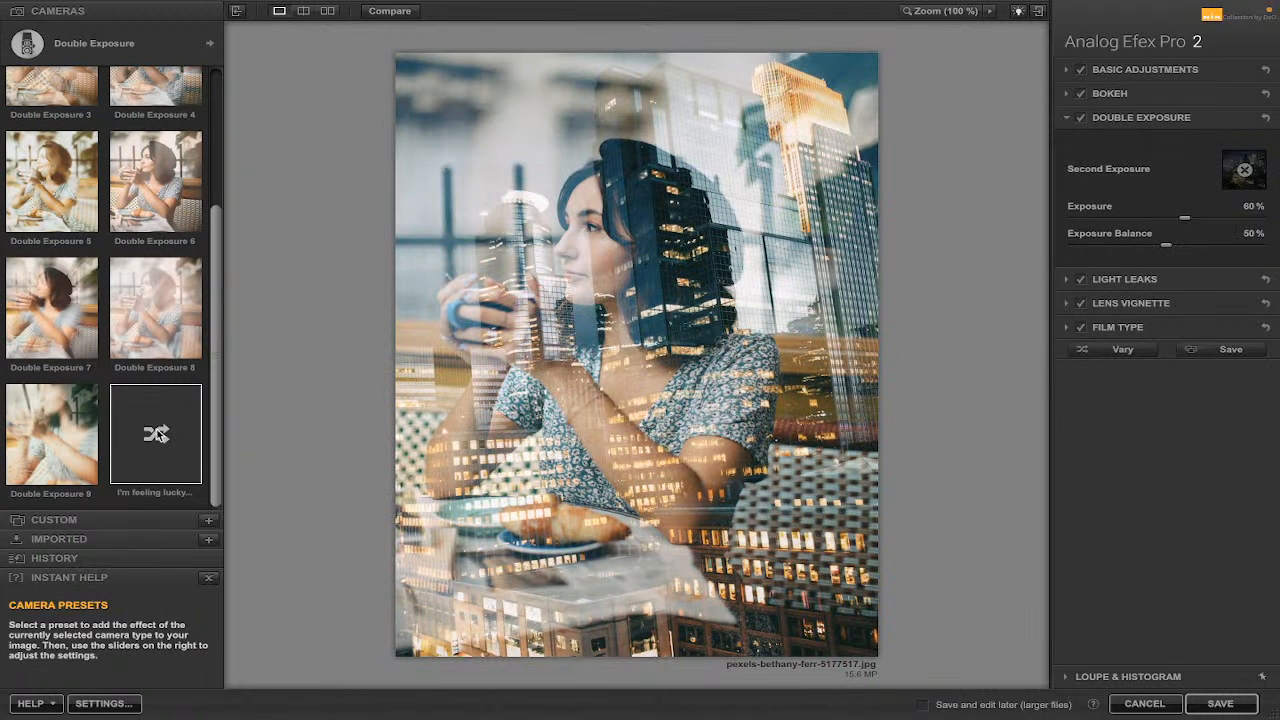
click(158, 432)
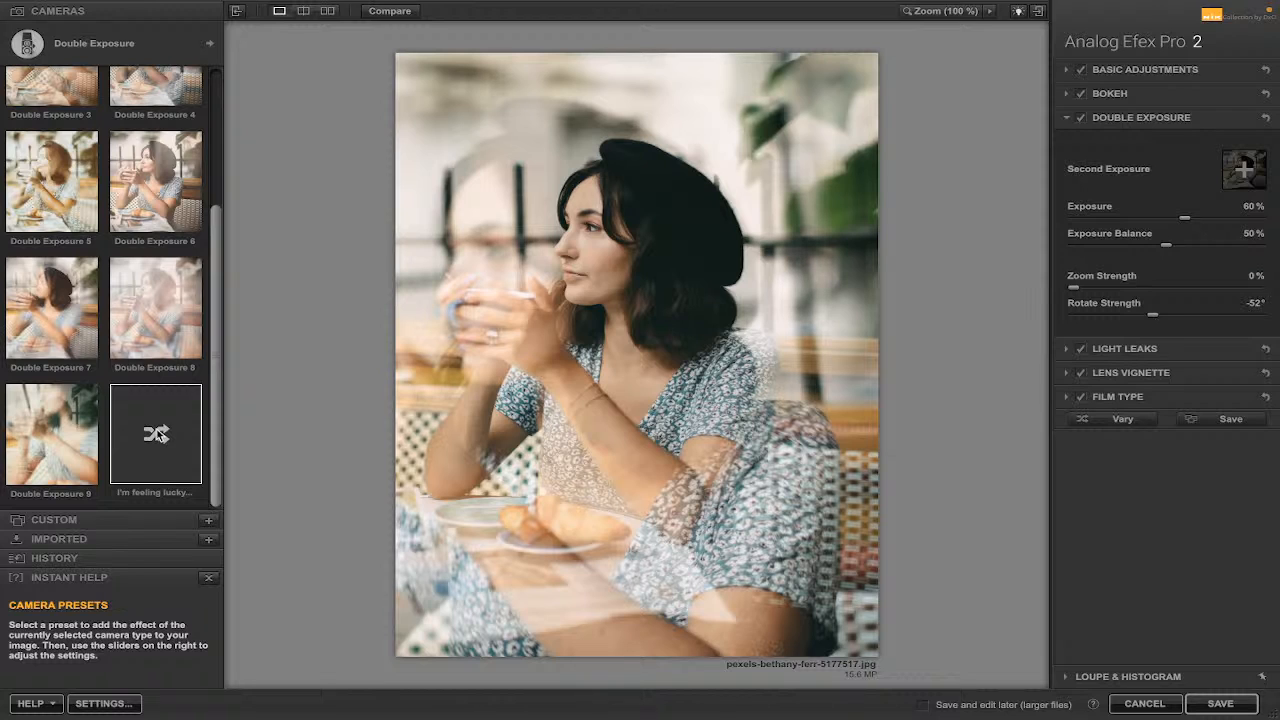
click(160, 434)
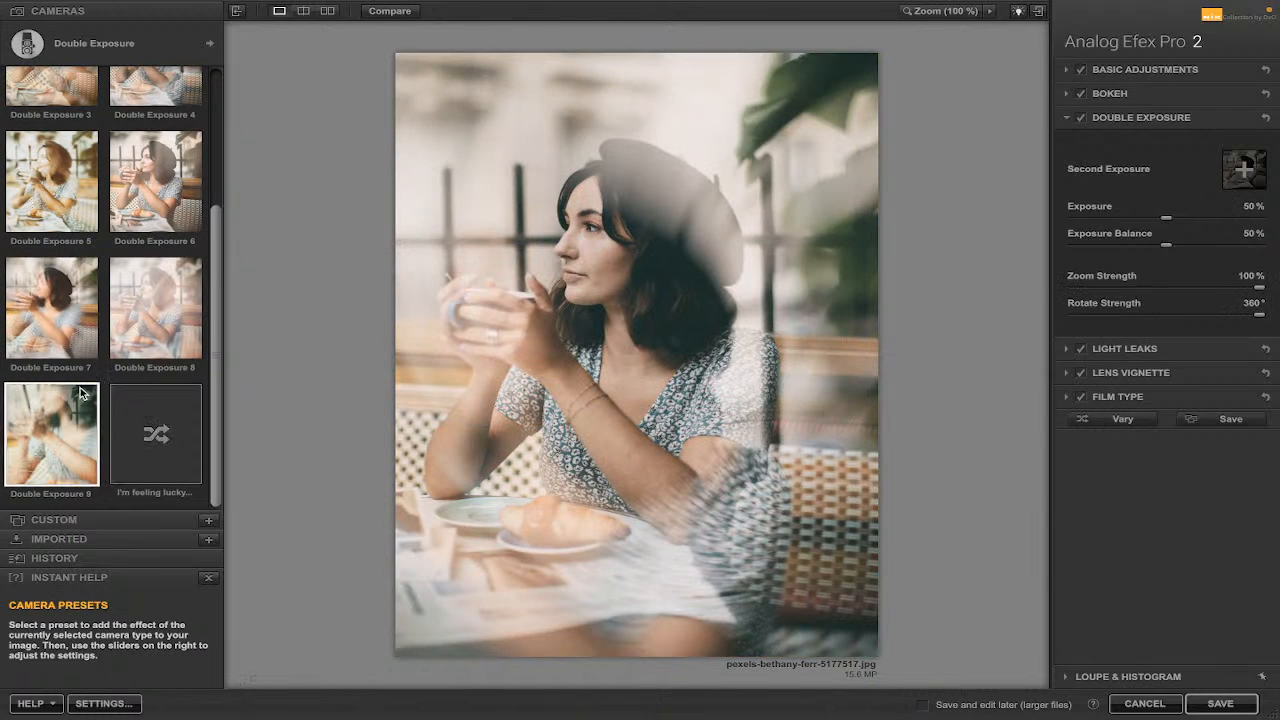
Switch the camera type to Multilens and apply the Multilens 1 preset.
drag(217, 227, 216, 79)
click(211, 45)
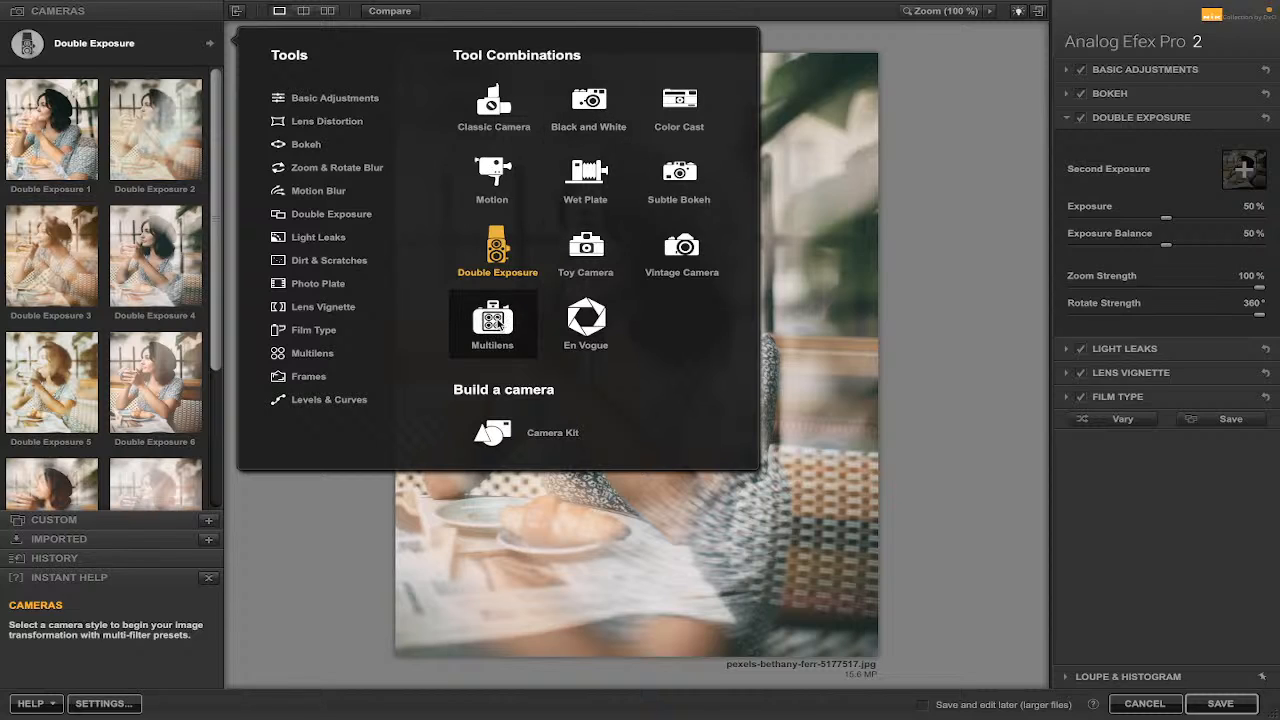
click(497, 320)
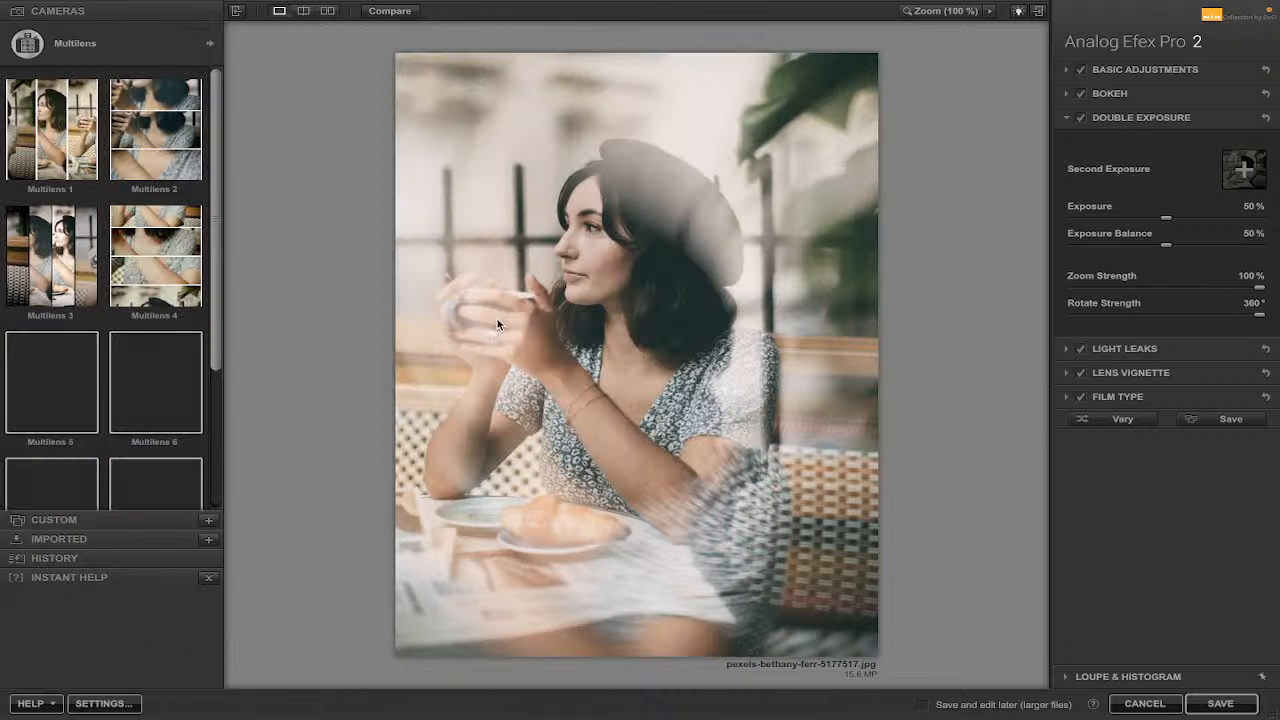
click(56, 146)
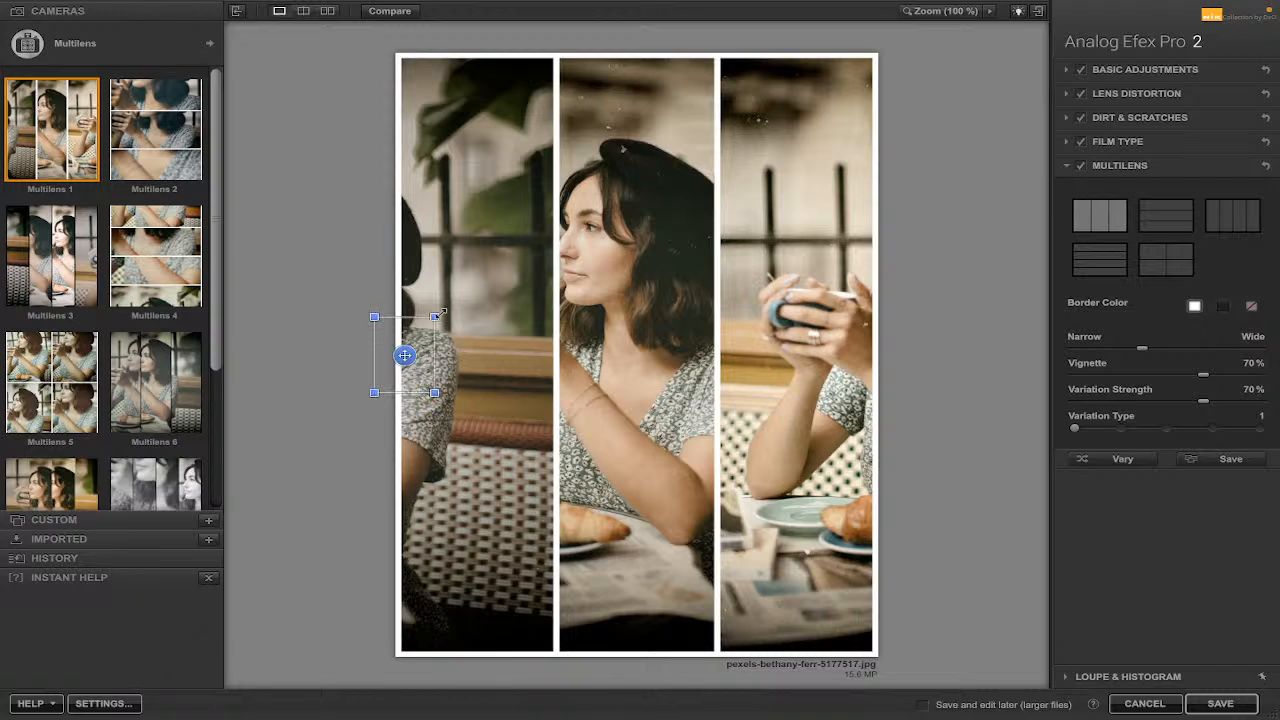
Reframe the first Multilens panel's crop to show the hands holding the cup.
drag(404, 357, 531, 381)
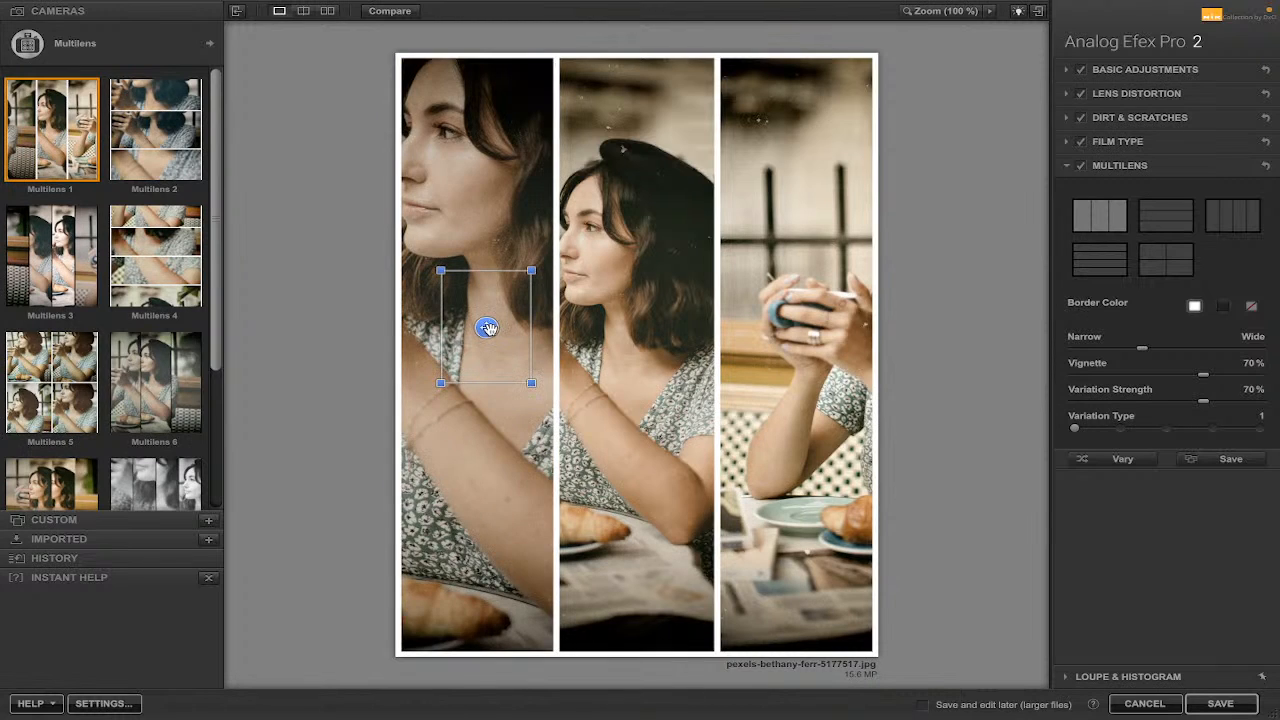
drag(498, 322, 531, 280)
mouse_move(871, 351)
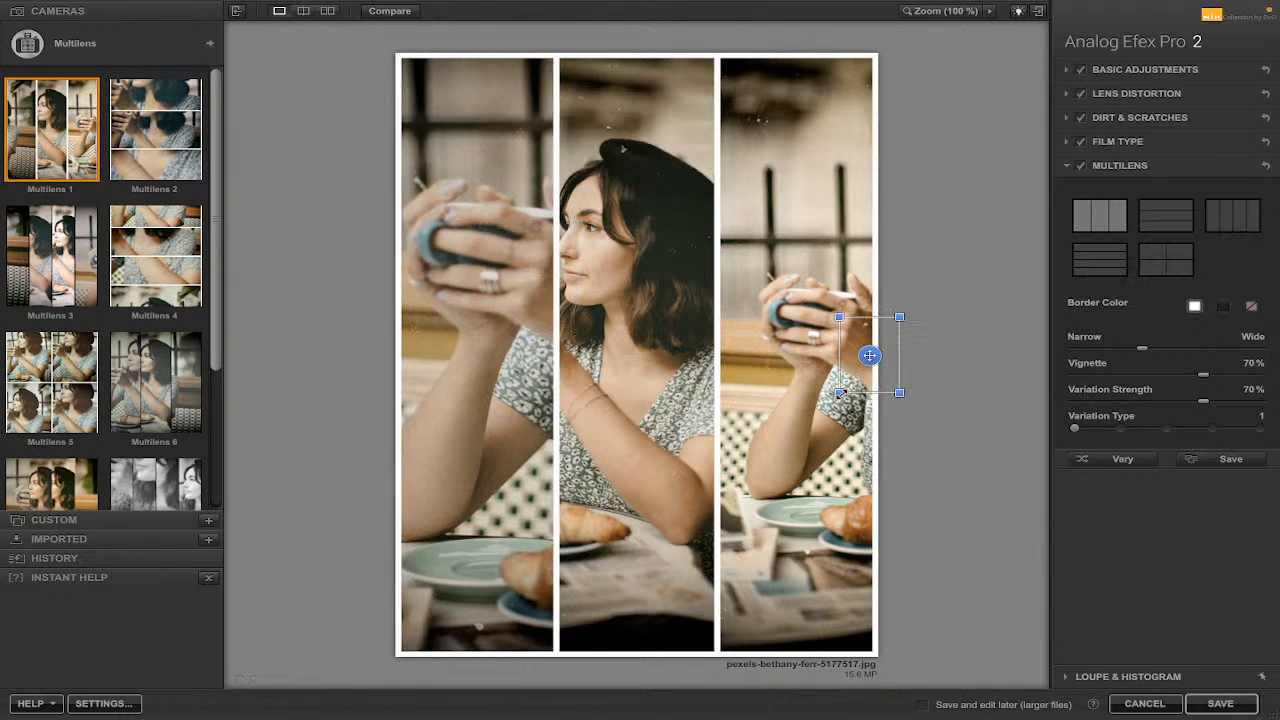
Reframe the third Multilens panel's crop toward the shoulder and croissant, and adjust the middle panel's crop around the face.
drag(839, 393, 794, 419)
drag(869, 355, 832, 175)
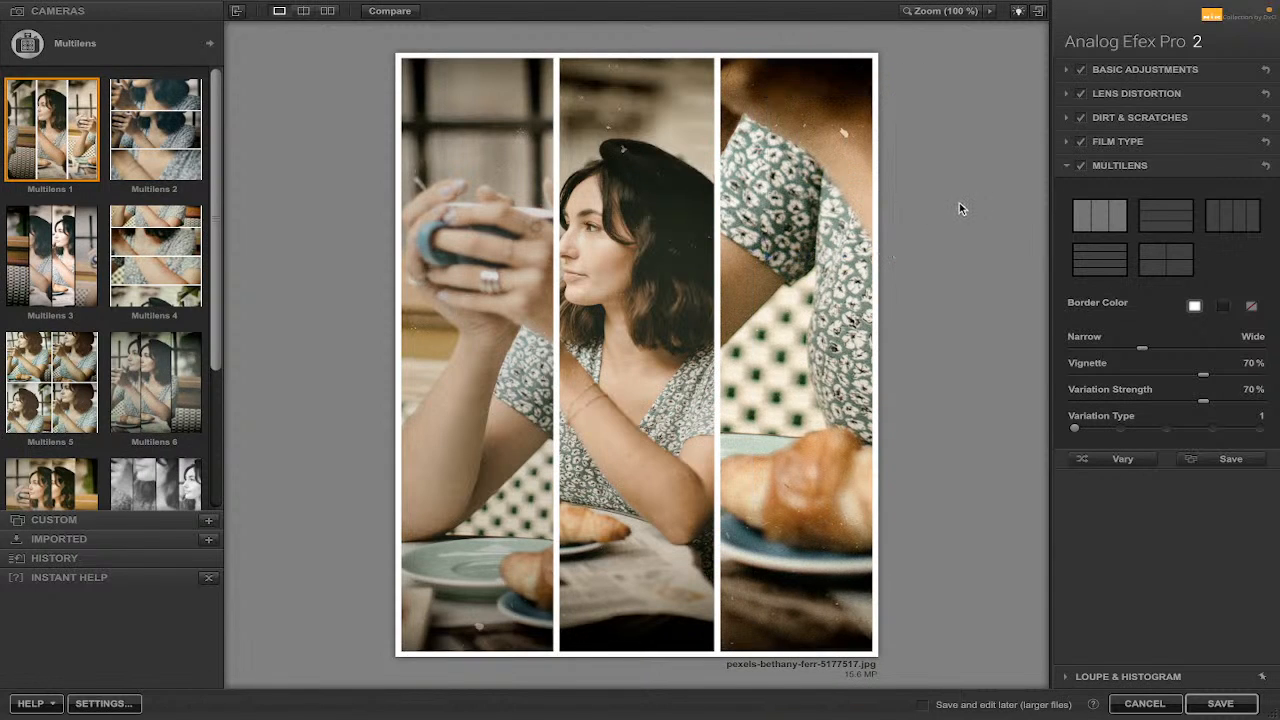
mouse_move(643, 251)
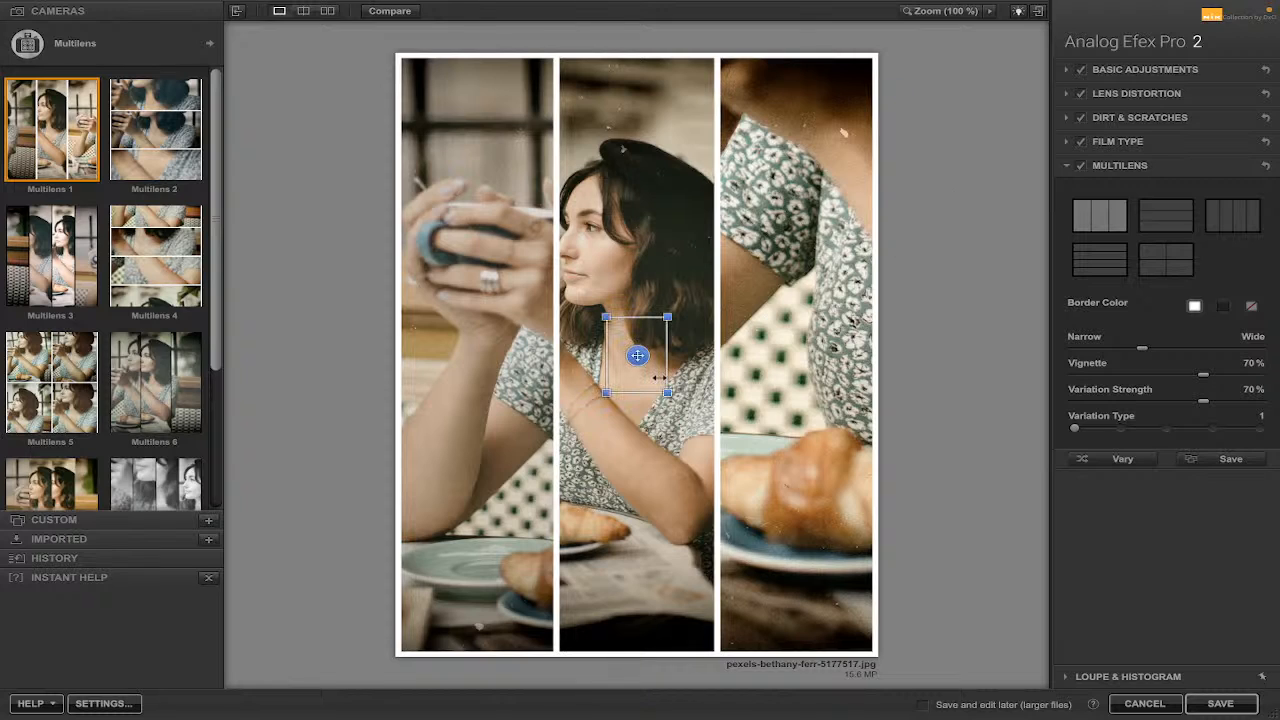
drag(659, 377, 673, 398)
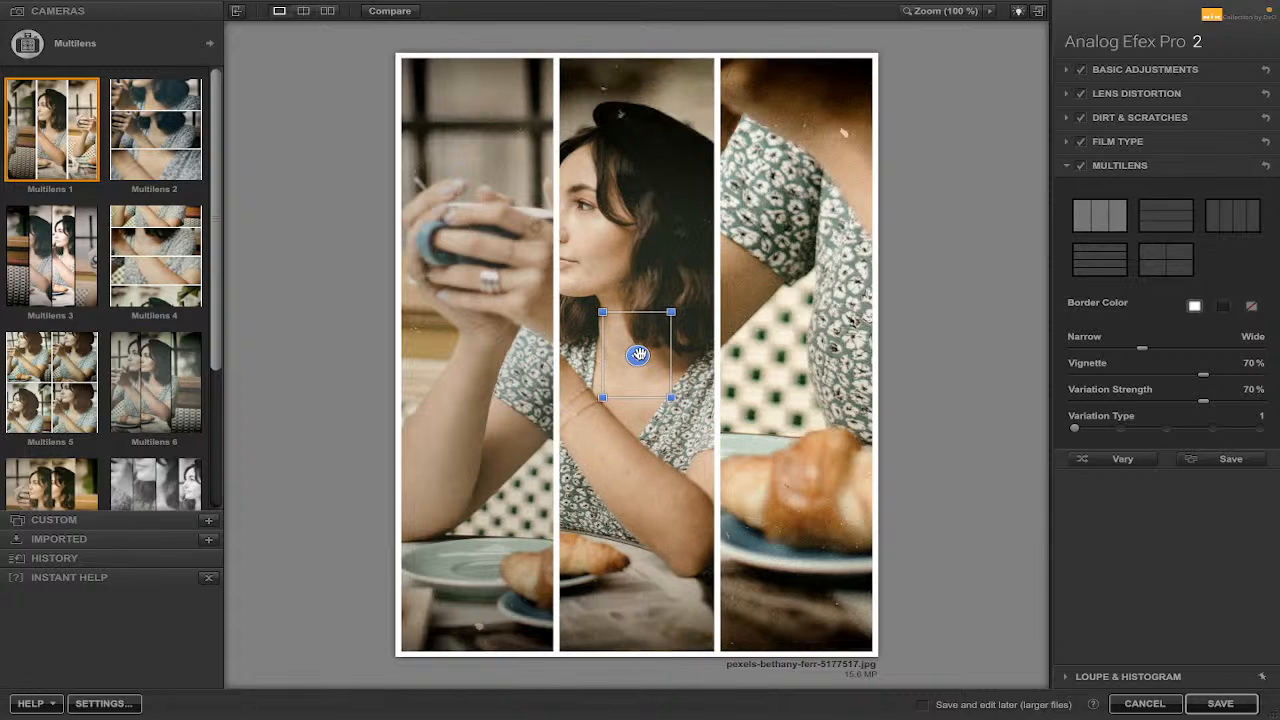
drag(639, 354, 648, 356)
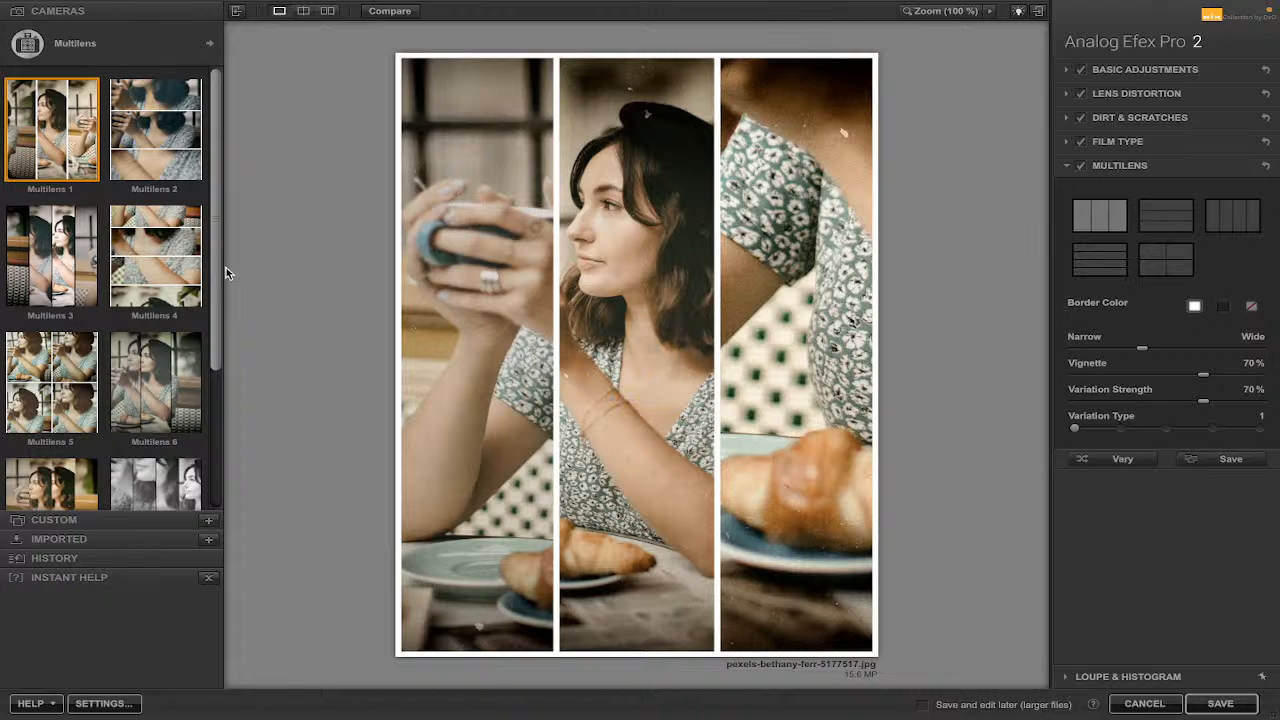
Apply the Multilens 5 preset and shift the first panel's crop slightly to the right.
click(63, 373)
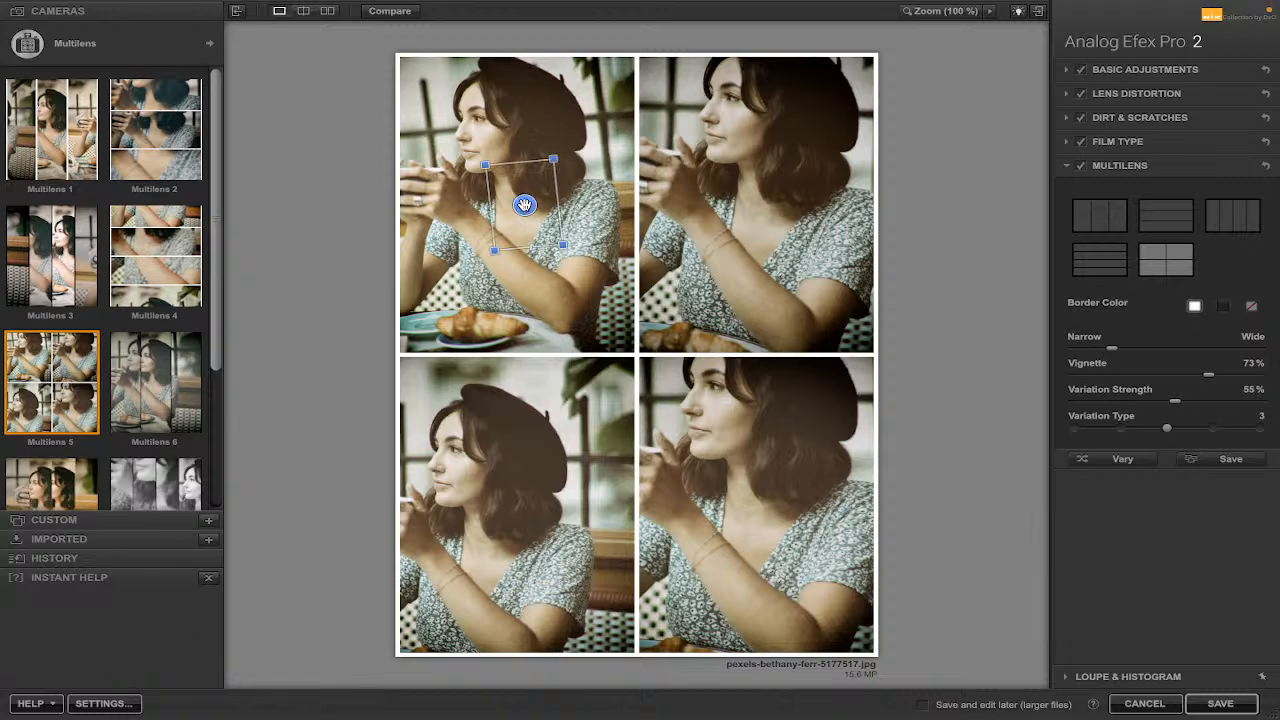
drag(555, 203, 595, 198)
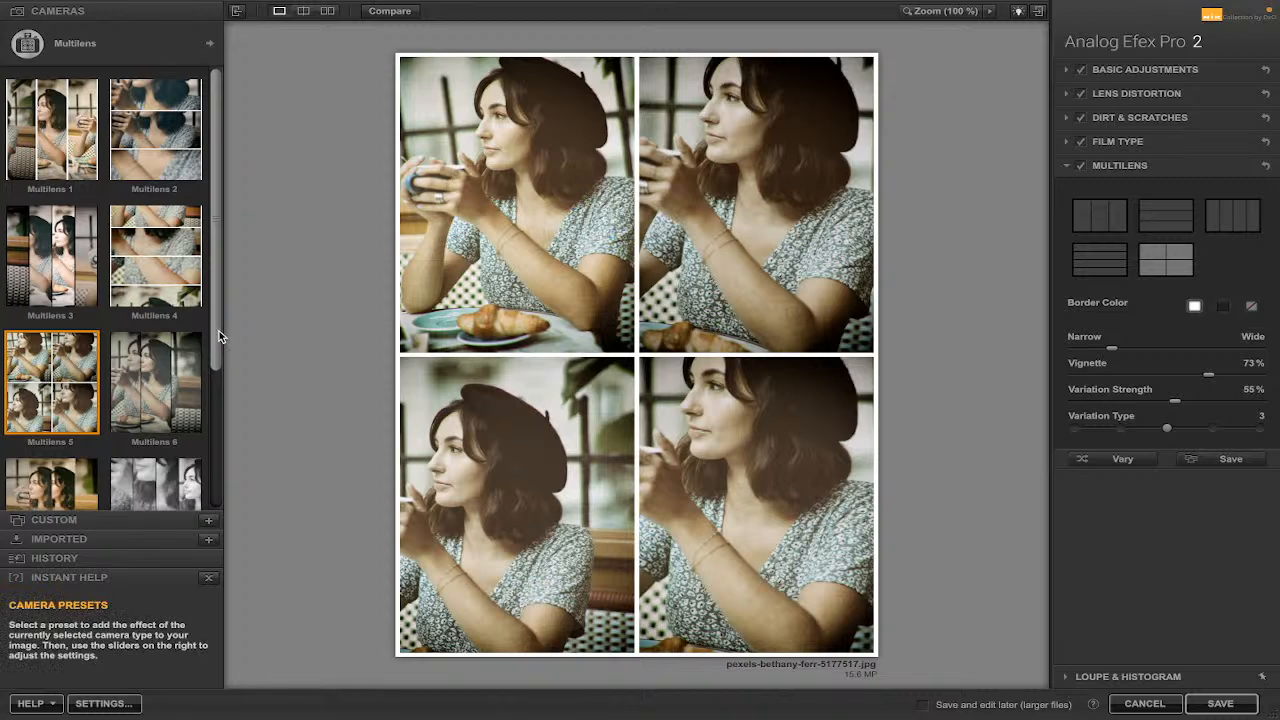
Apply the Multilens 8 preset, then the I'm feeling lucky random Multilens preset.
drag(220, 337, 223, 422)
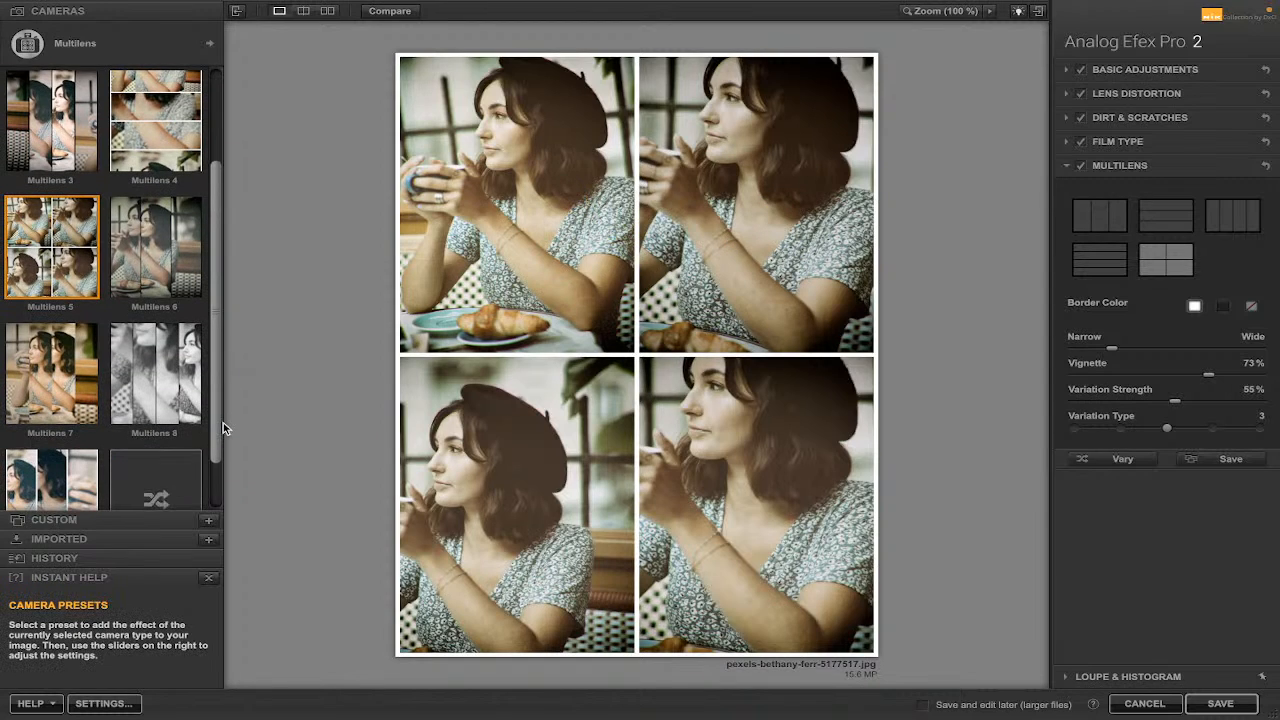
click(157, 383)
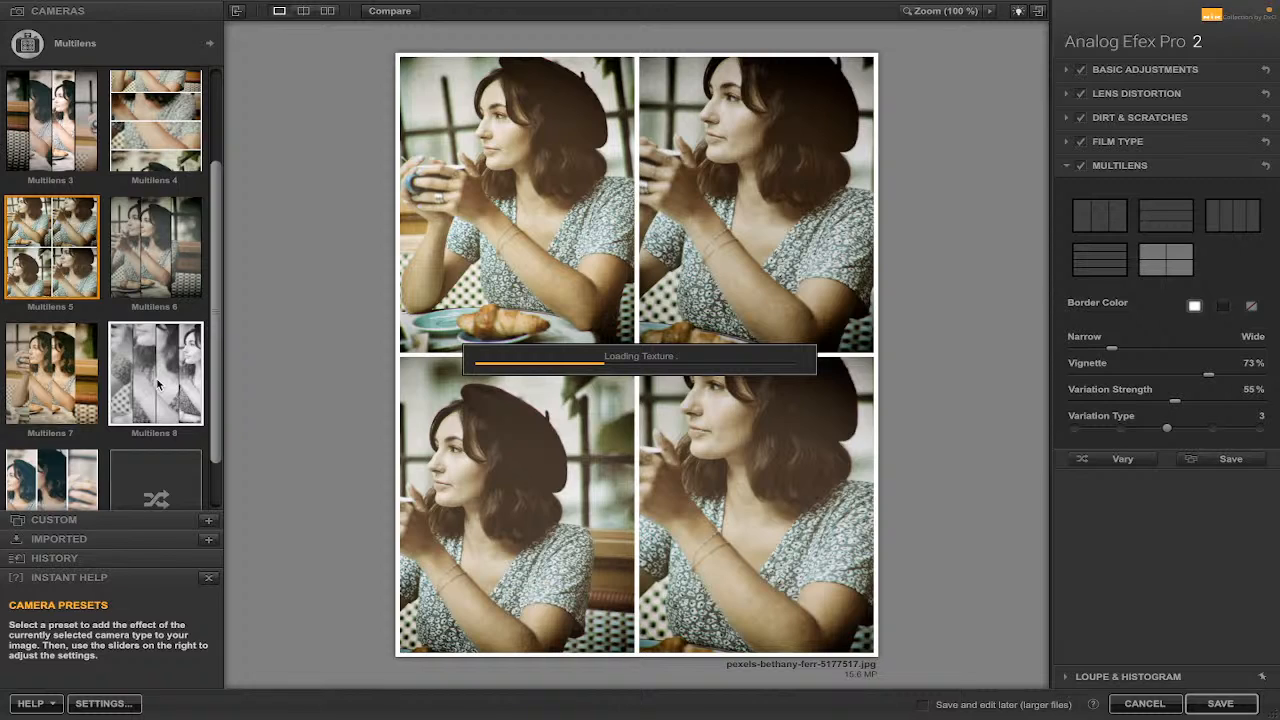
click(157, 383)
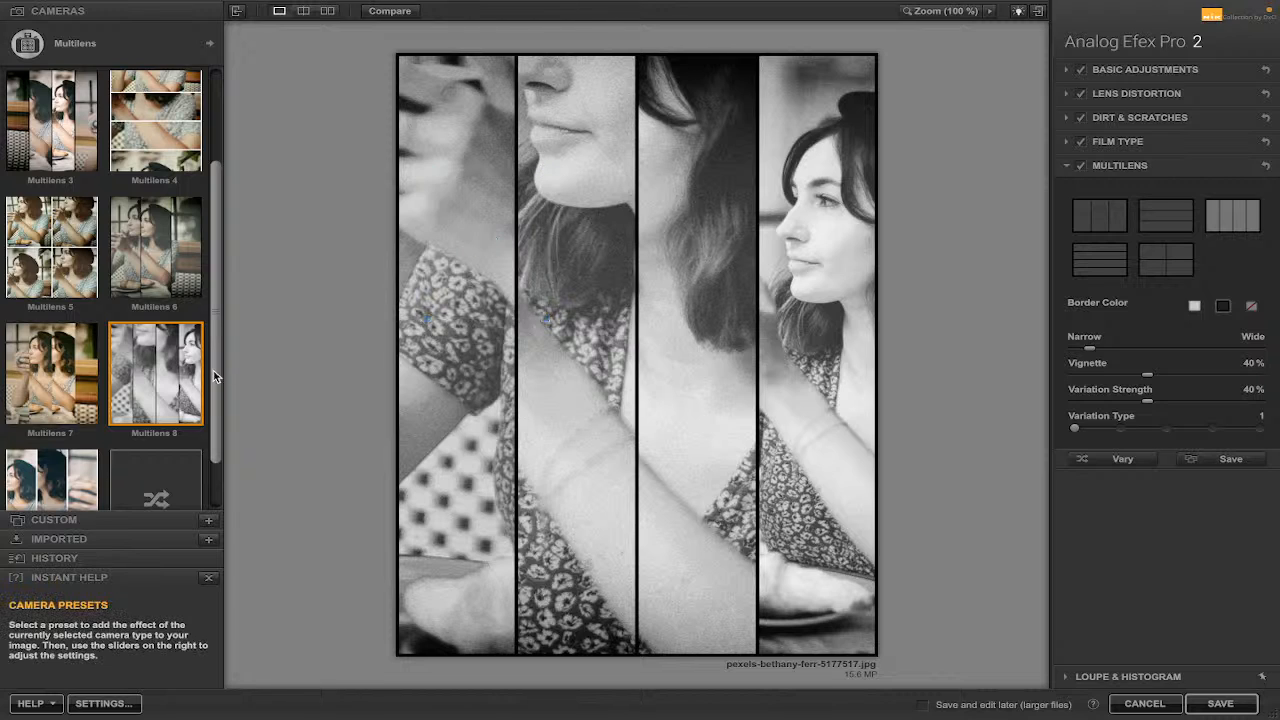
scroll(218, 460, down, 1)
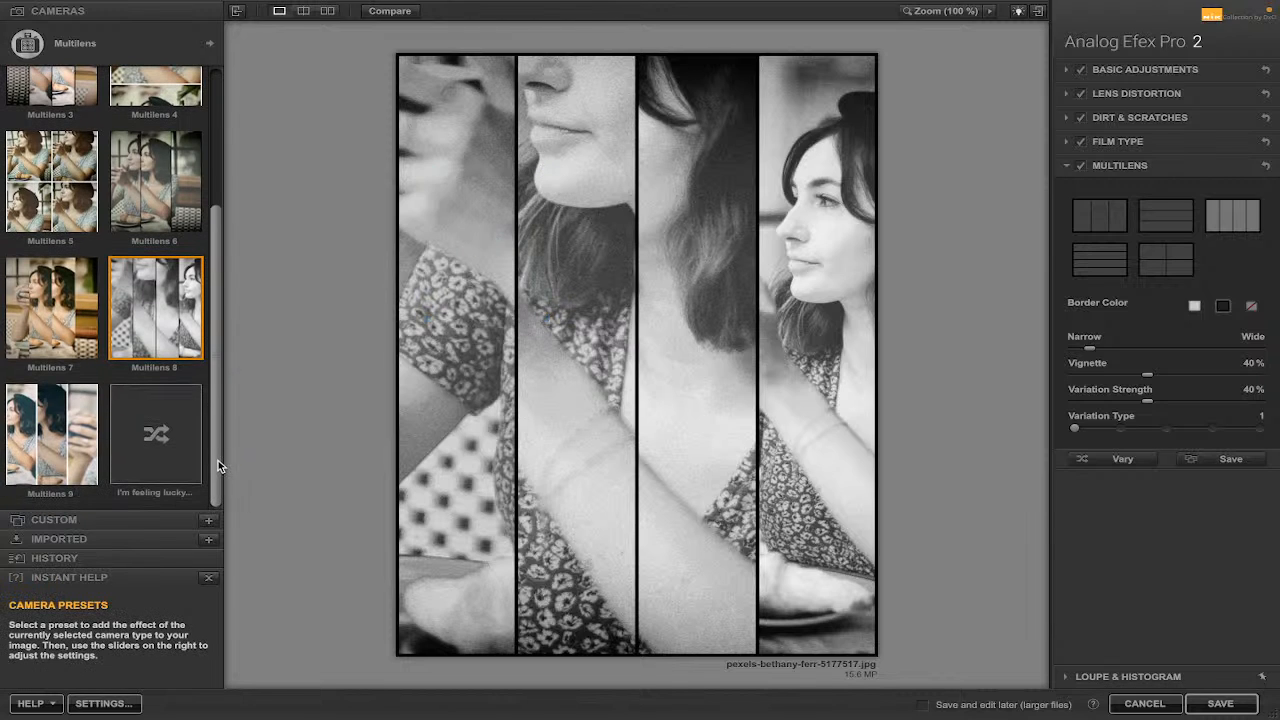
click(157, 437)
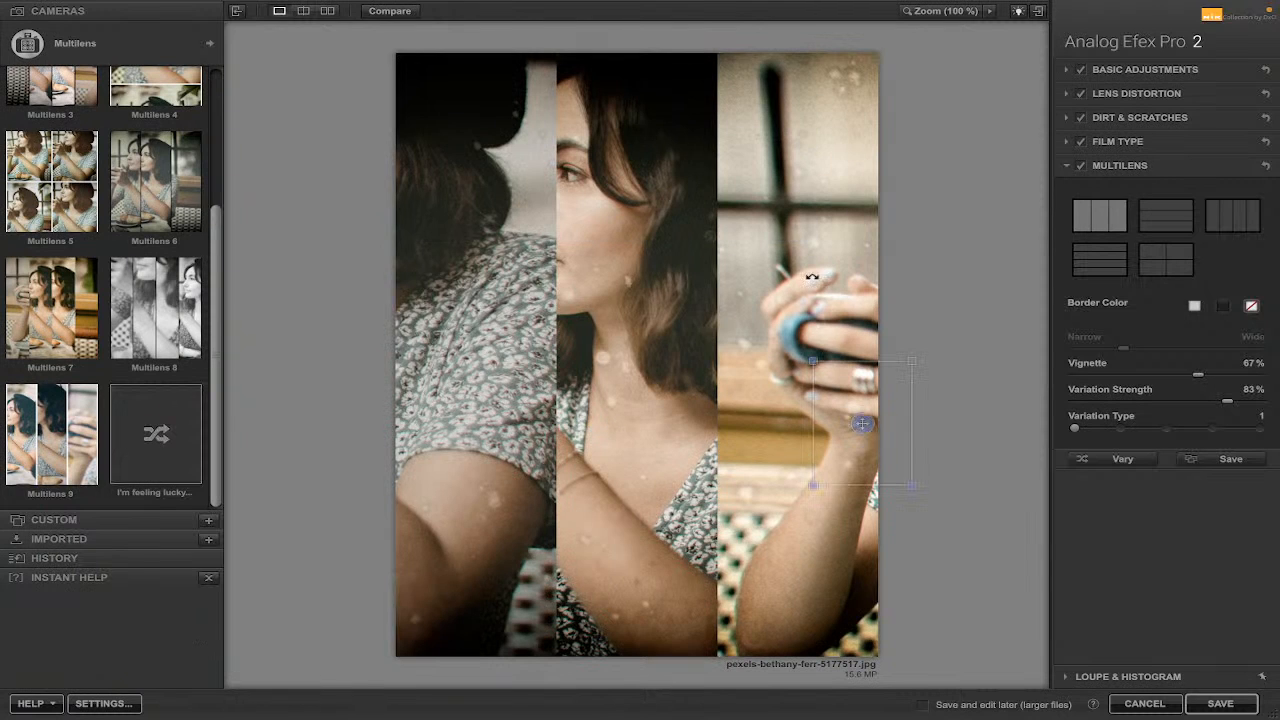
Cycle through the Multilens layout options, ending on the three vertical panels layout.
click(1168, 219)
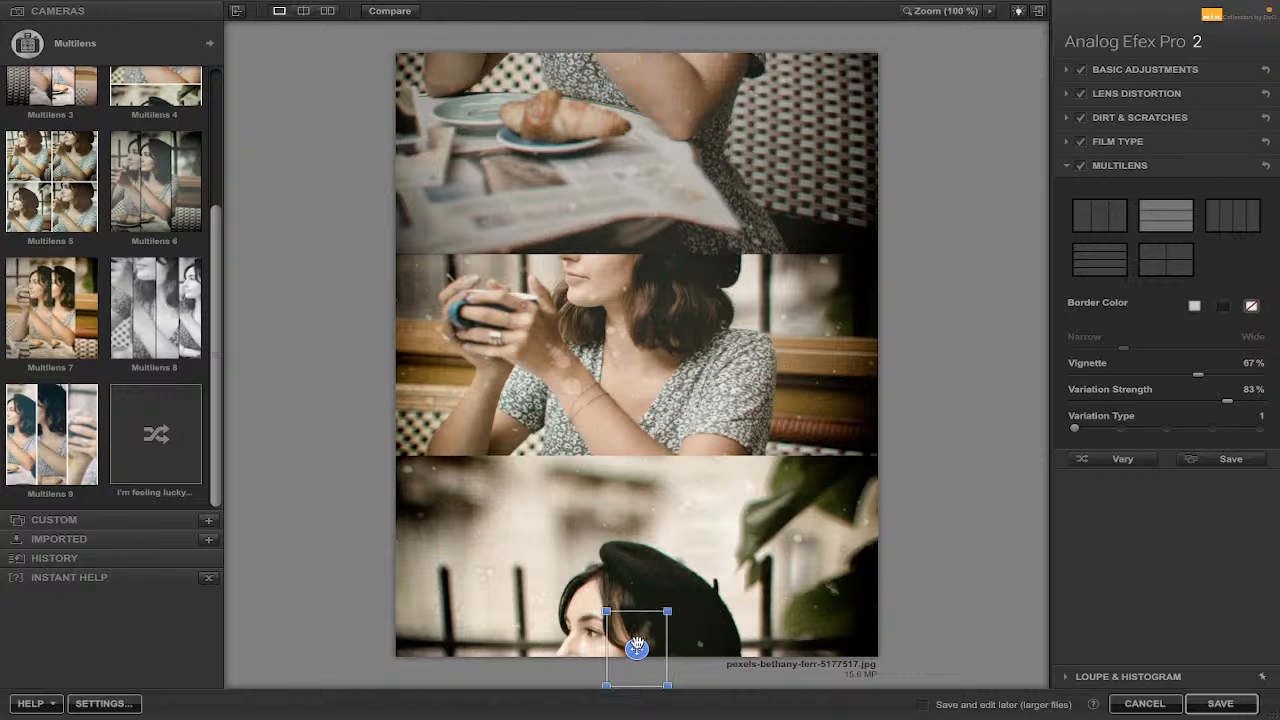
click(1164, 263)
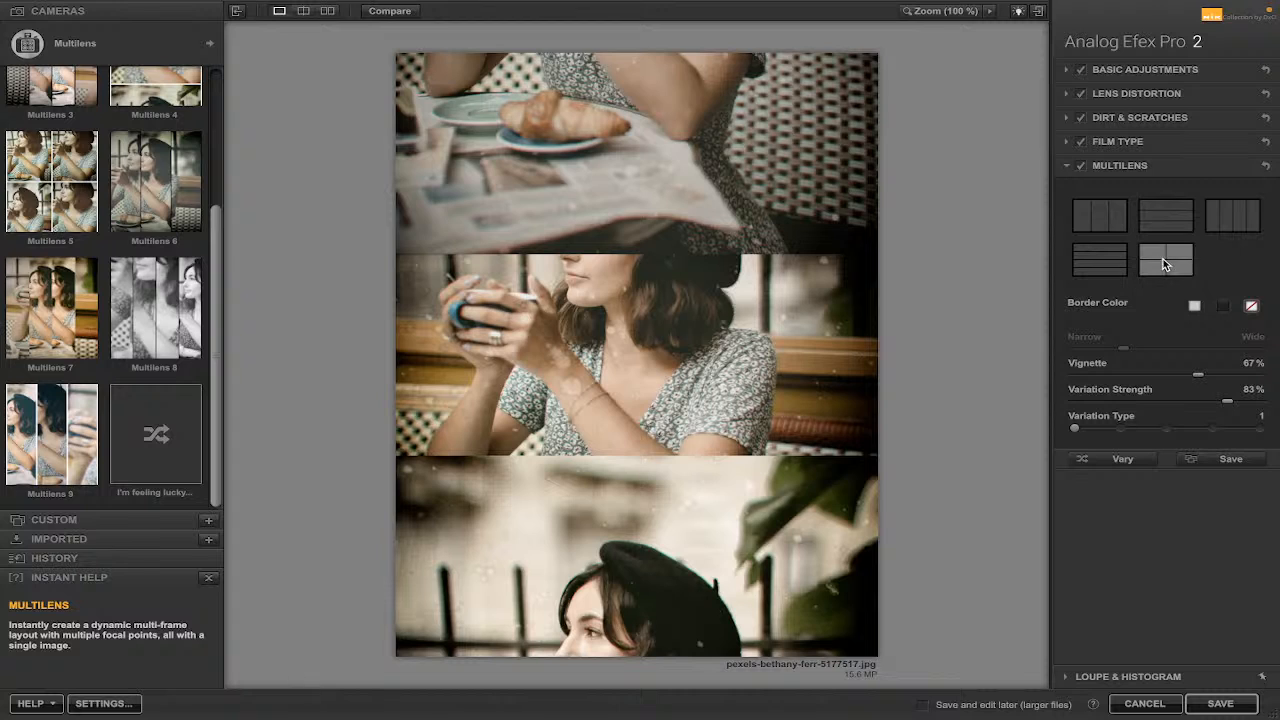
click(1098, 260)
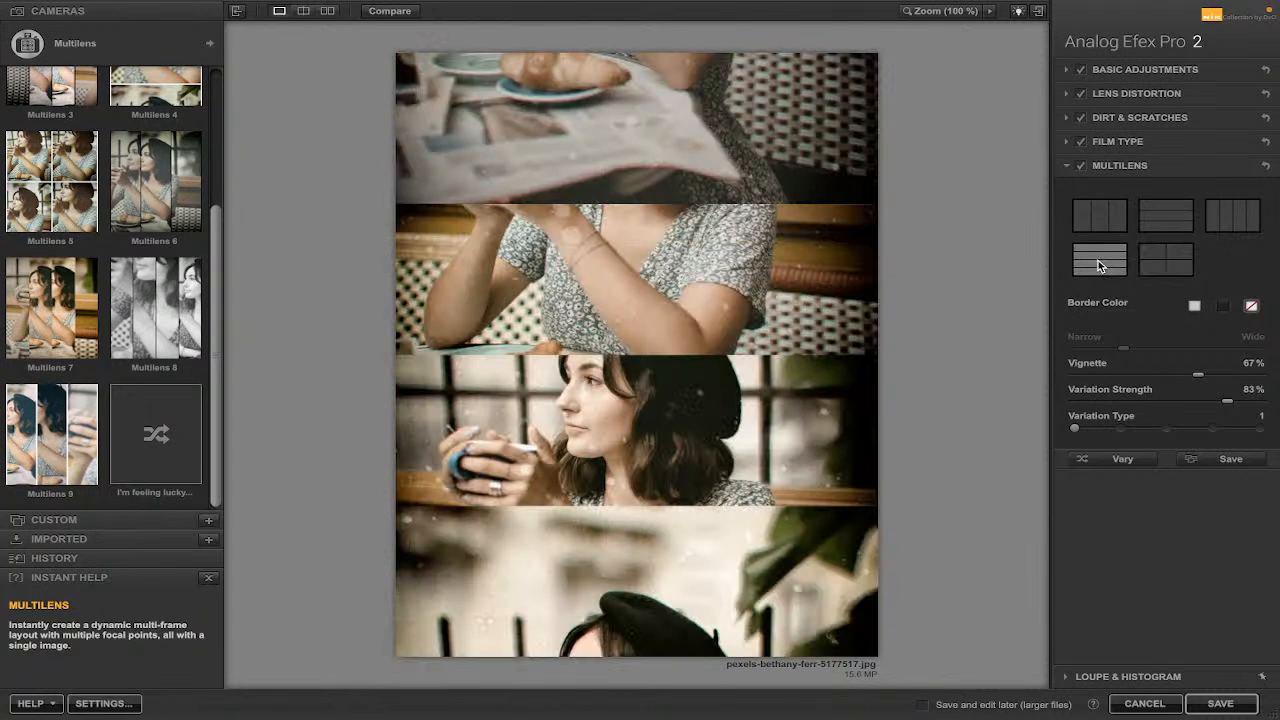
click(1238, 220)
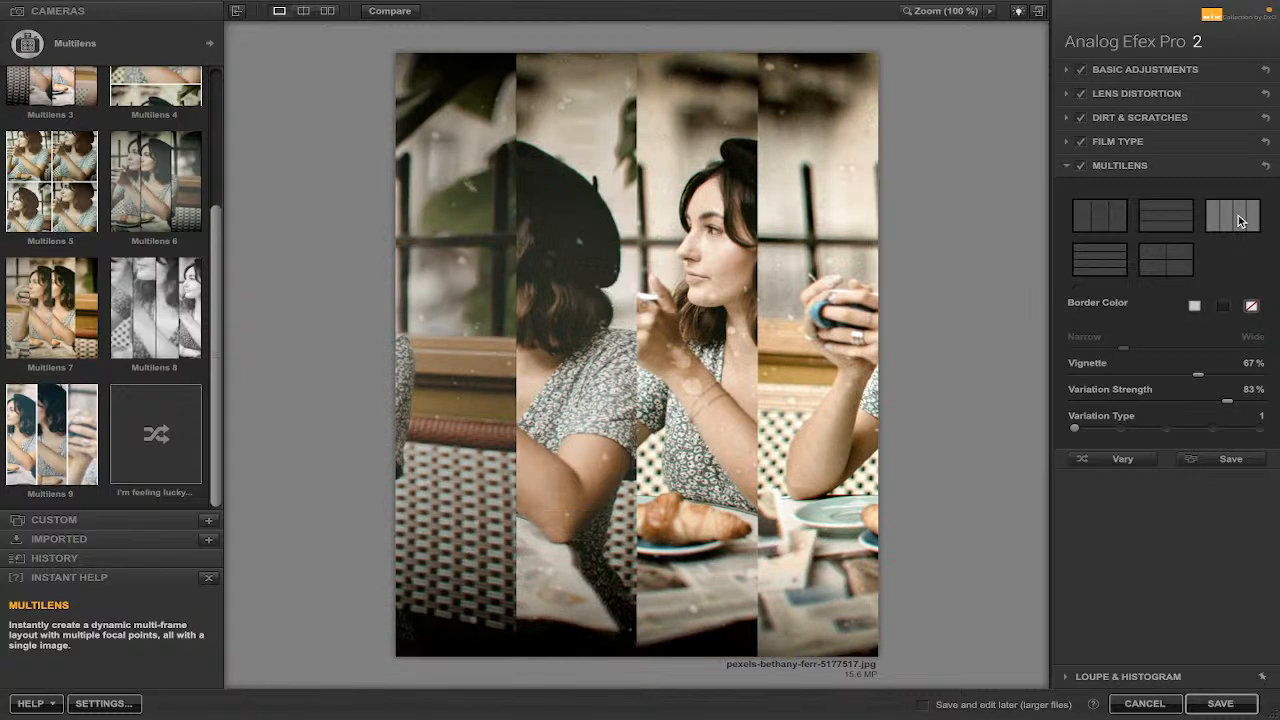
click(1167, 217)
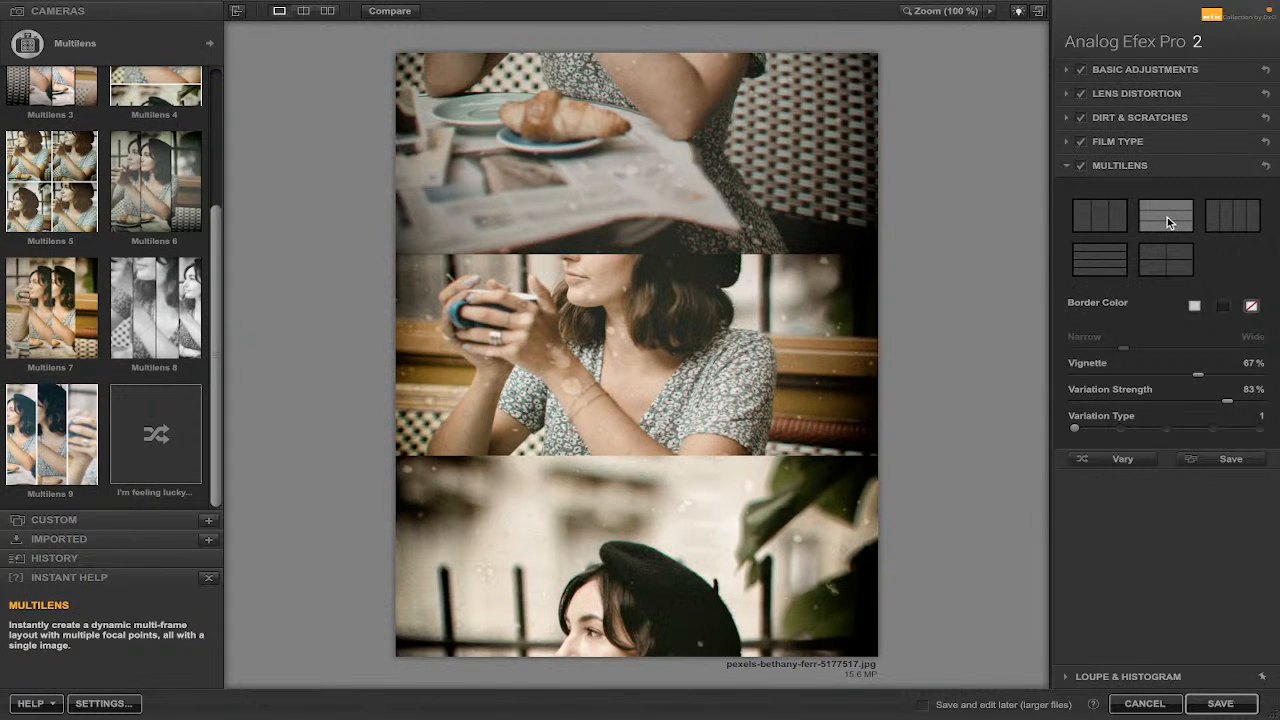
click(1101, 224)
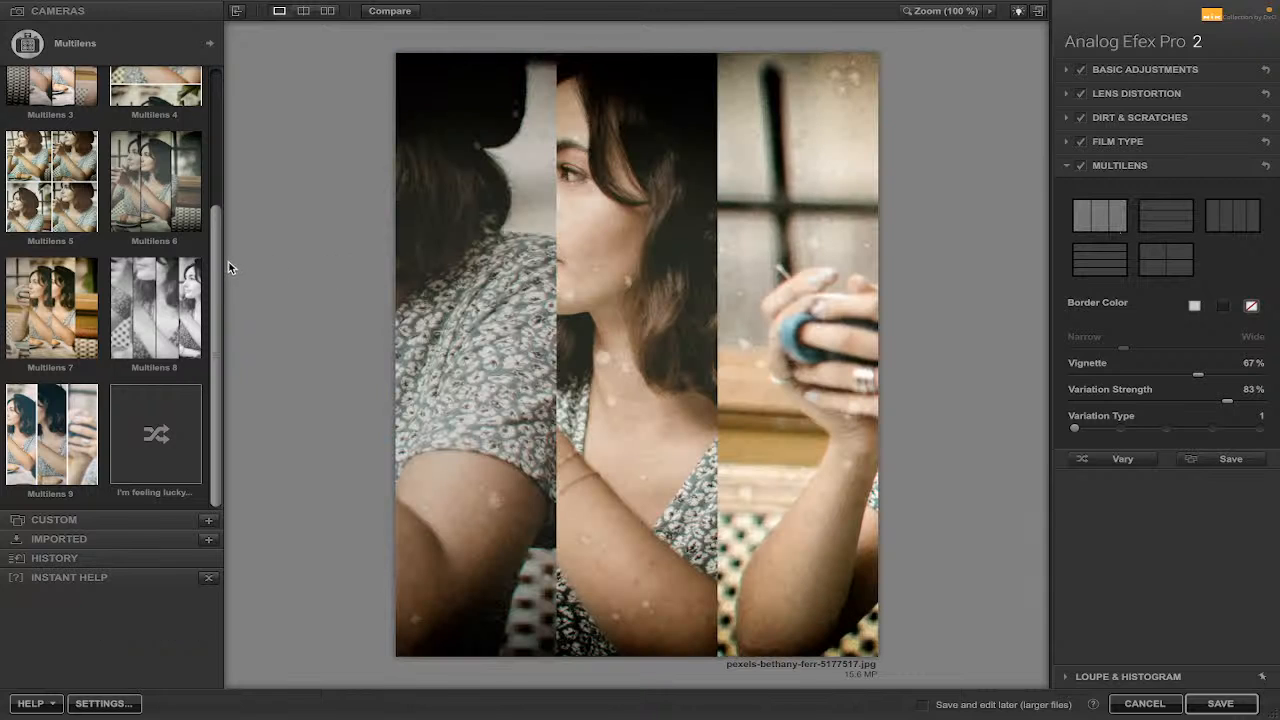
Switch the camera type to Black and White and apply the Black and White 2 preset.
drag(215, 262, 216, 79)
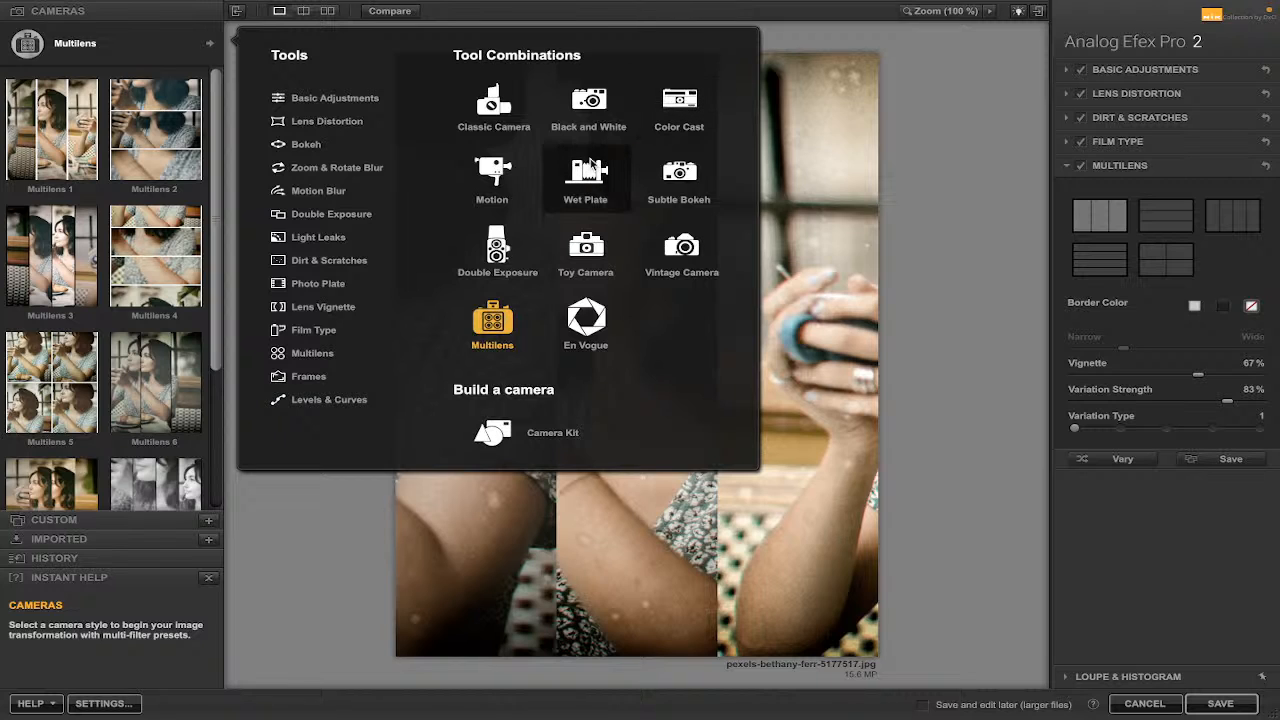
click(586, 107)
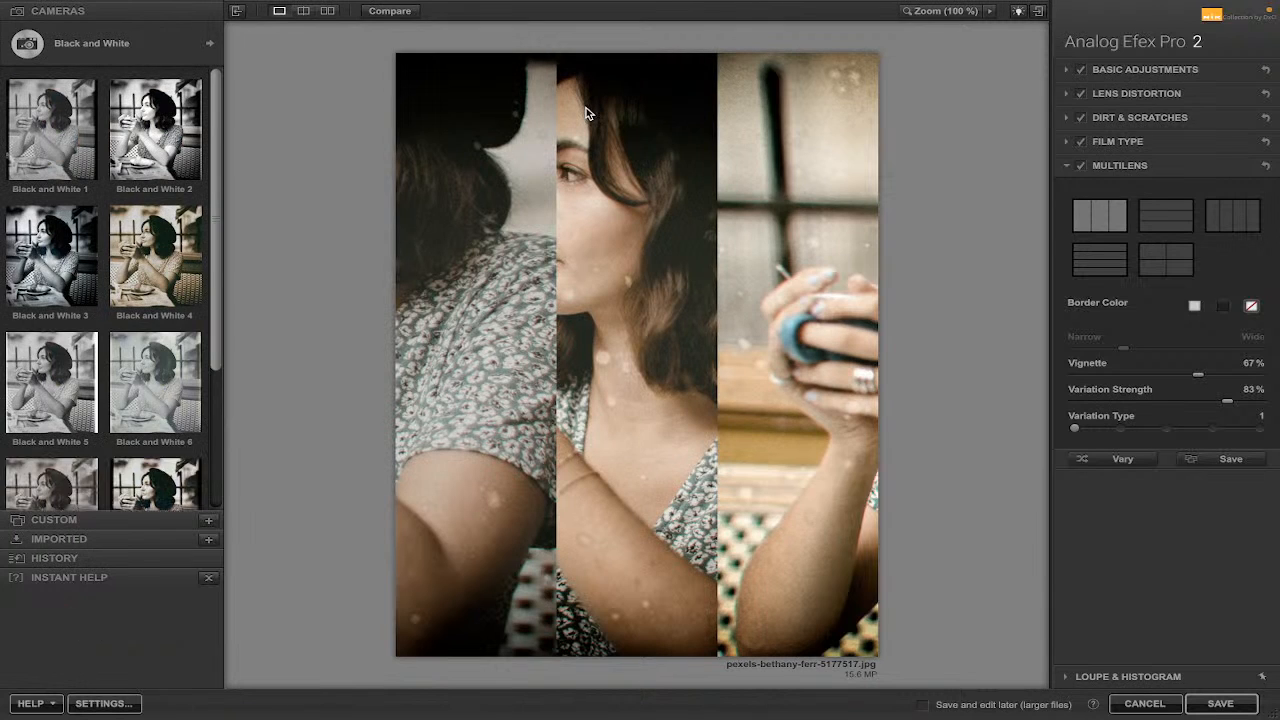
drag(215, 152, 208, 109)
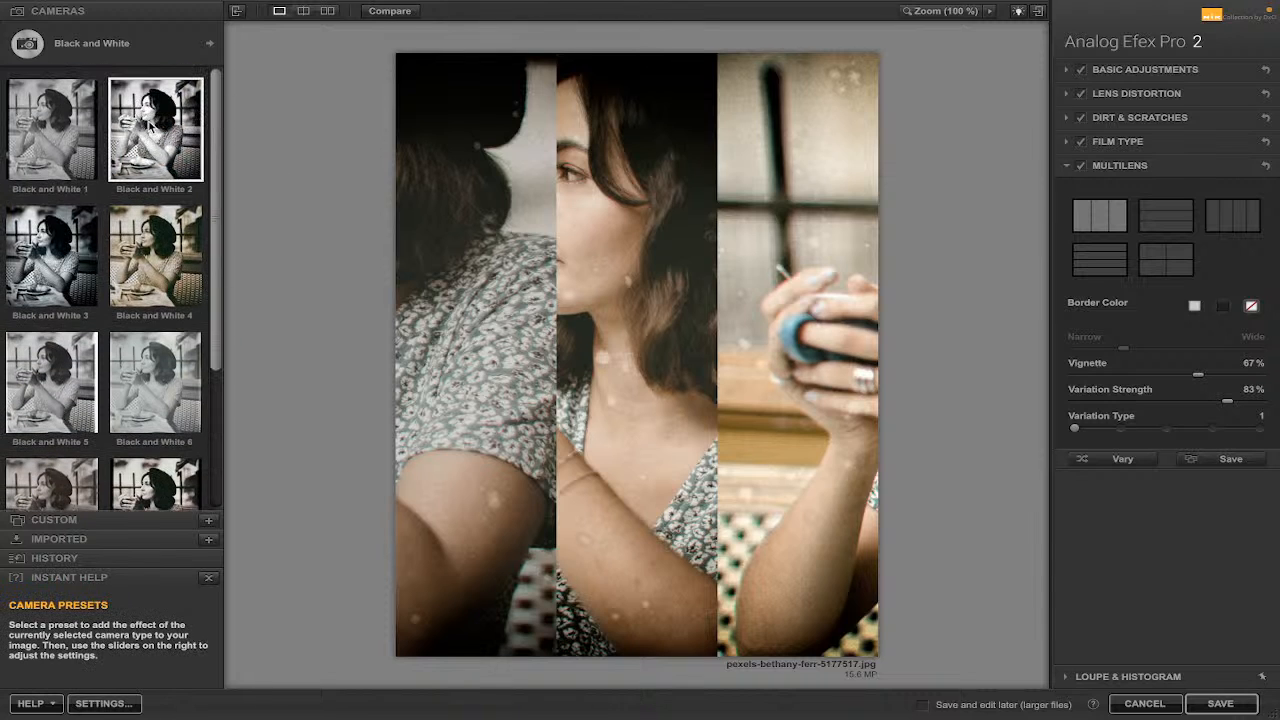
click(150, 128)
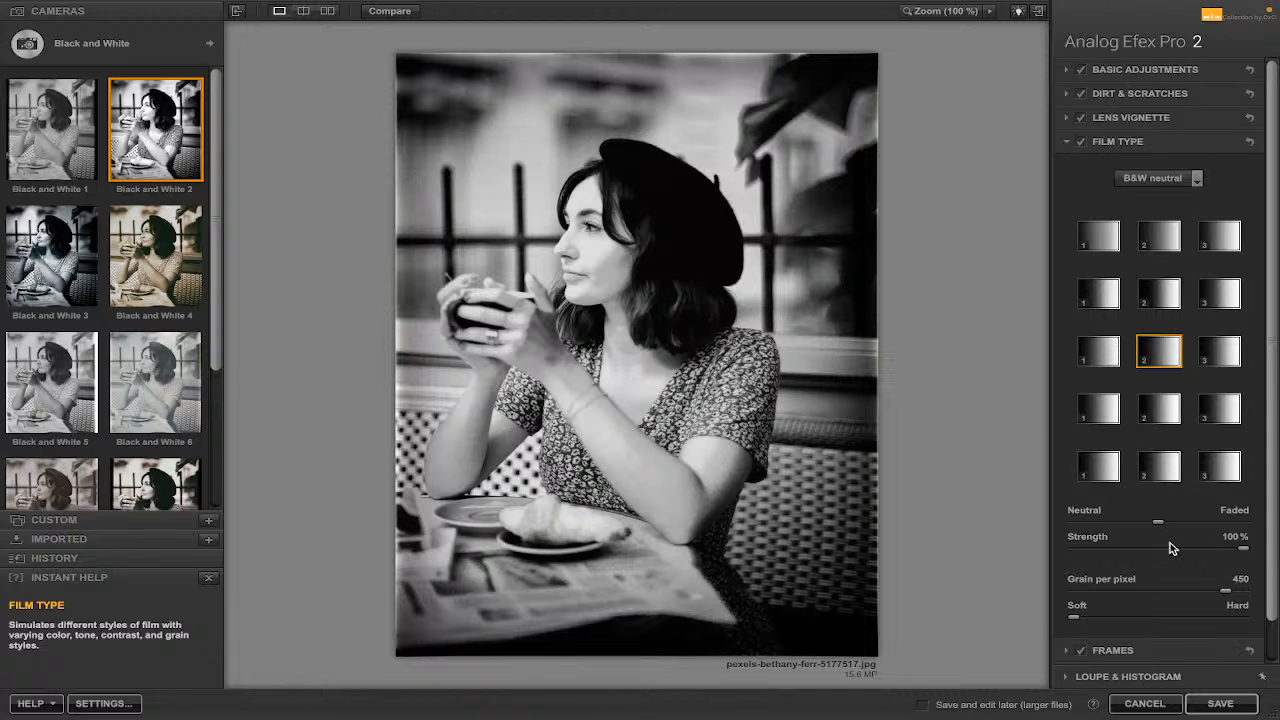
Pick the middle film type in the fourth row, lower Strength to 49% and move the grain softness toward Hard.
scroll(1182, 398, down, 2)
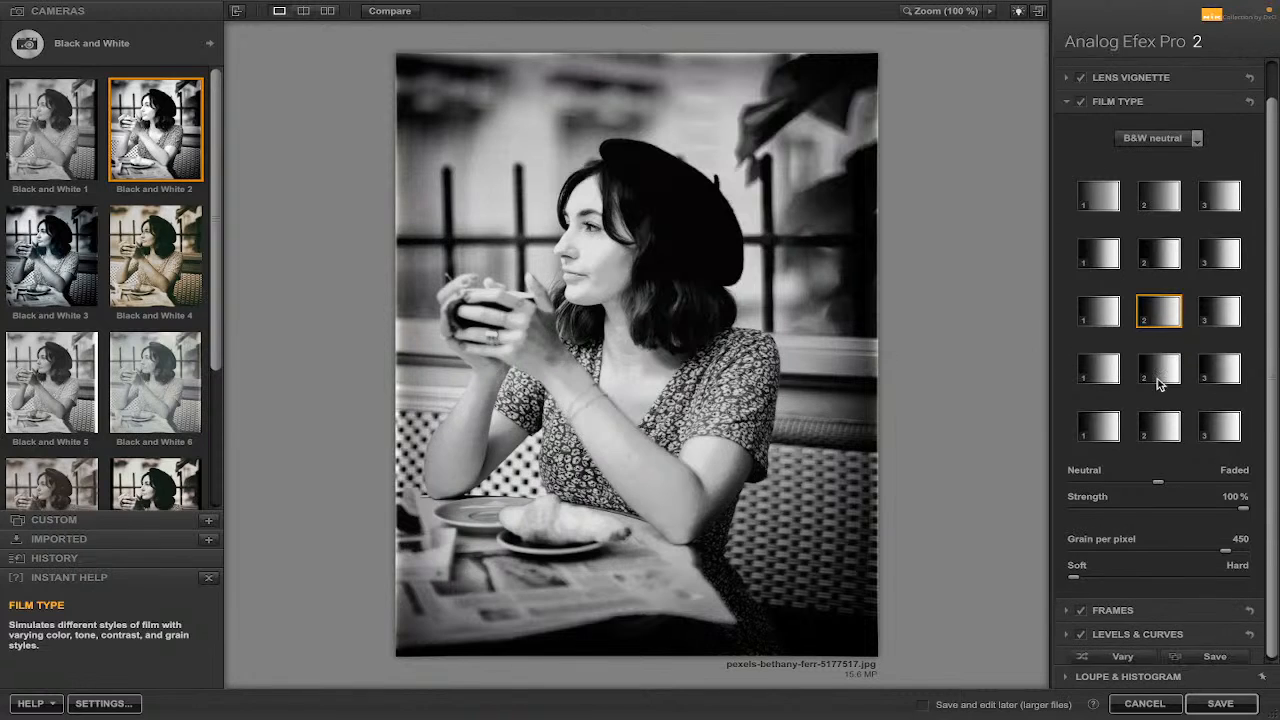
click(1157, 370)
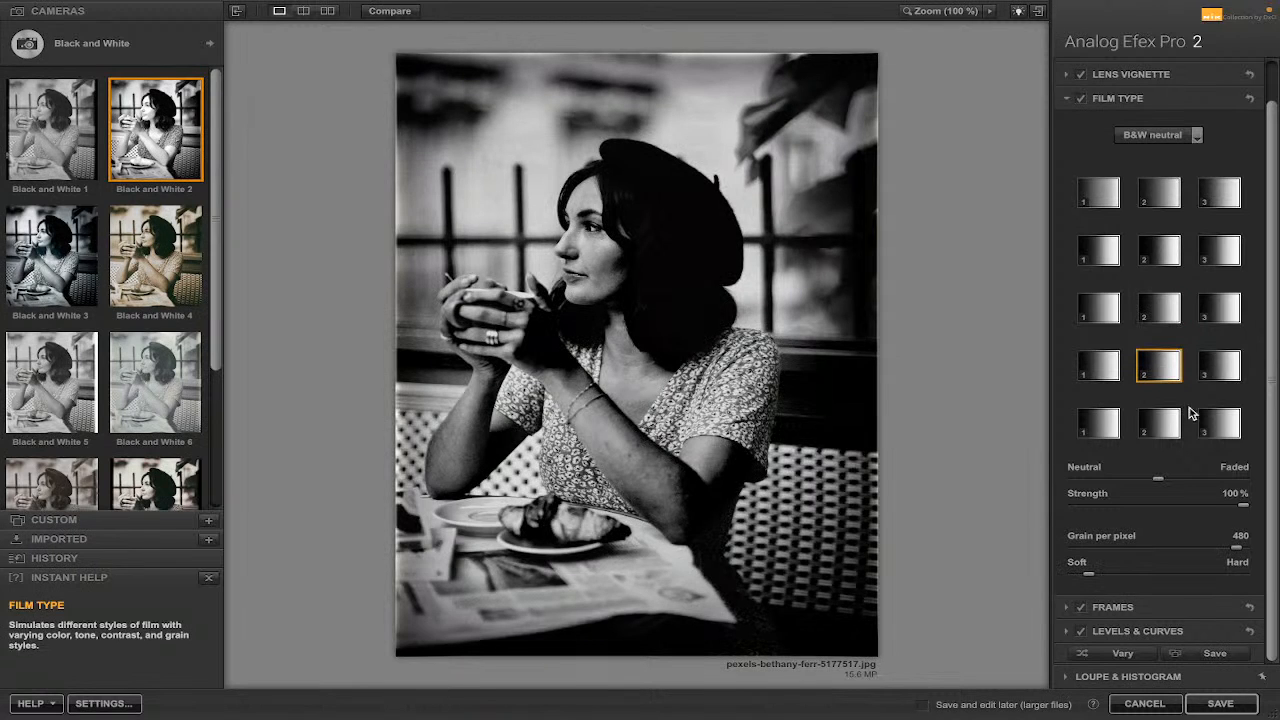
drag(1243, 506, 1158, 509)
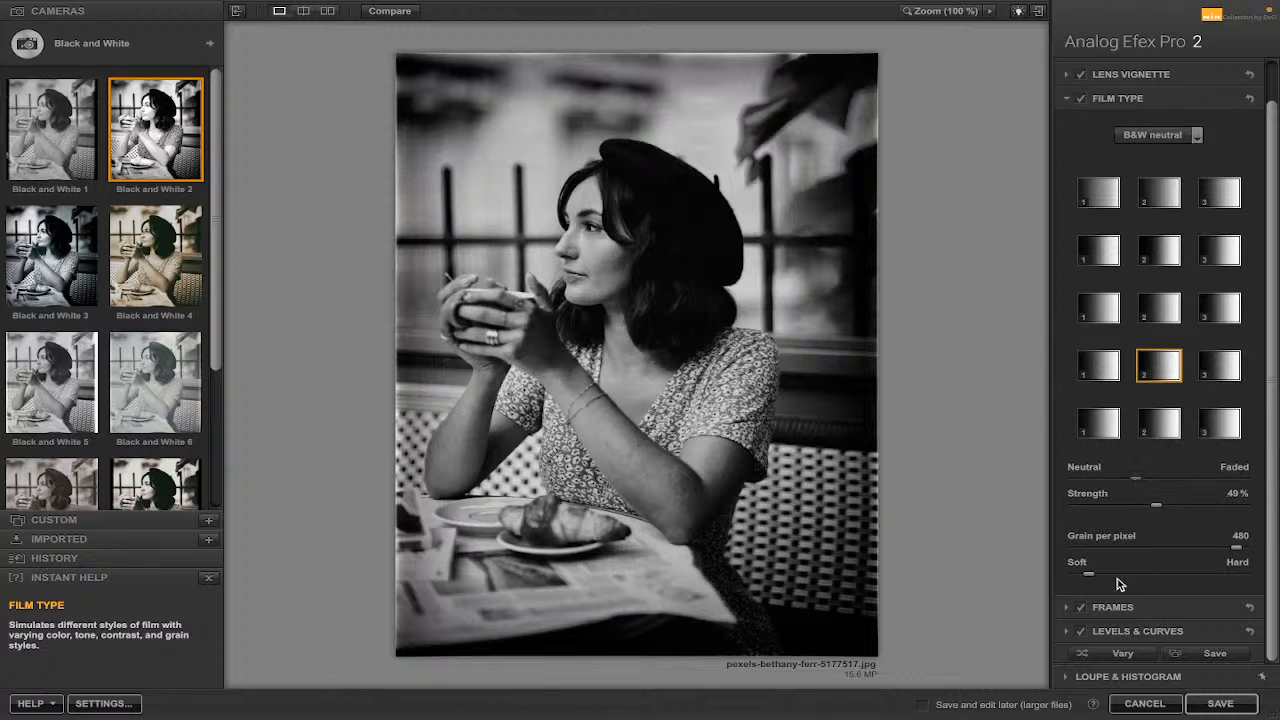
drag(1091, 573, 1182, 575)
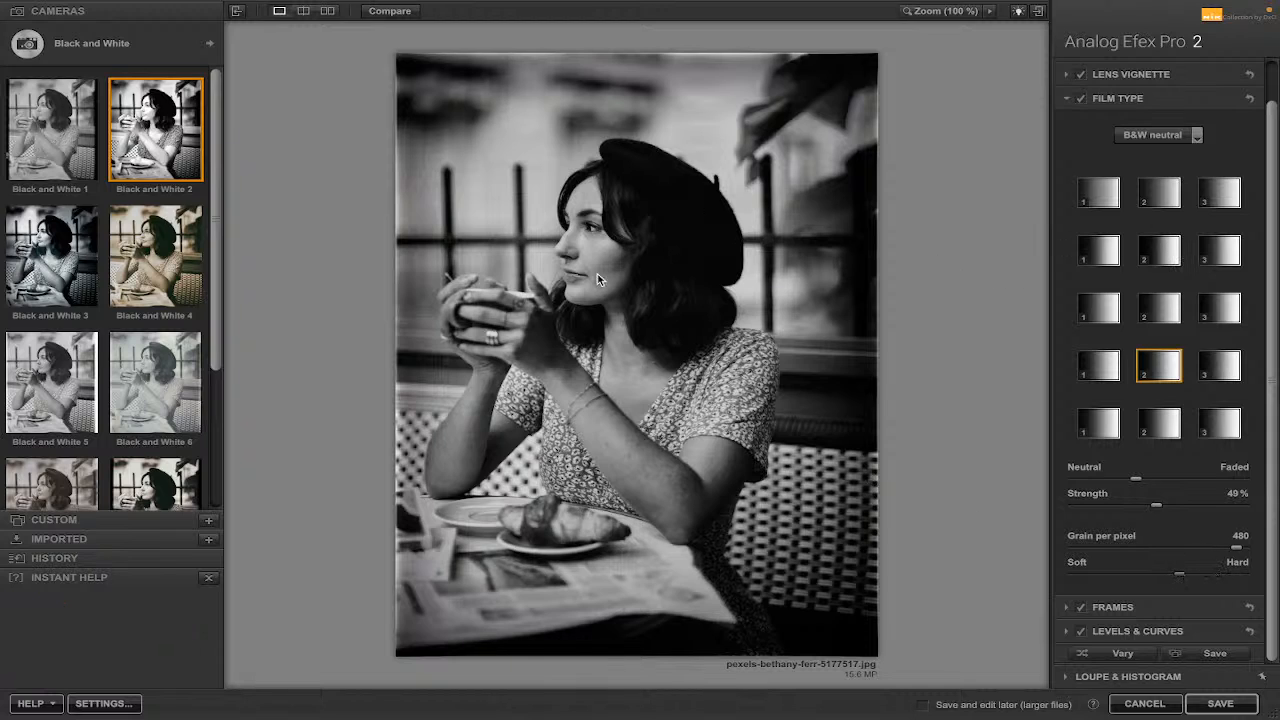
Apply the I'm feeling lucky random Black and White preset.
drag(215, 259, 226, 398)
click(155, 442)
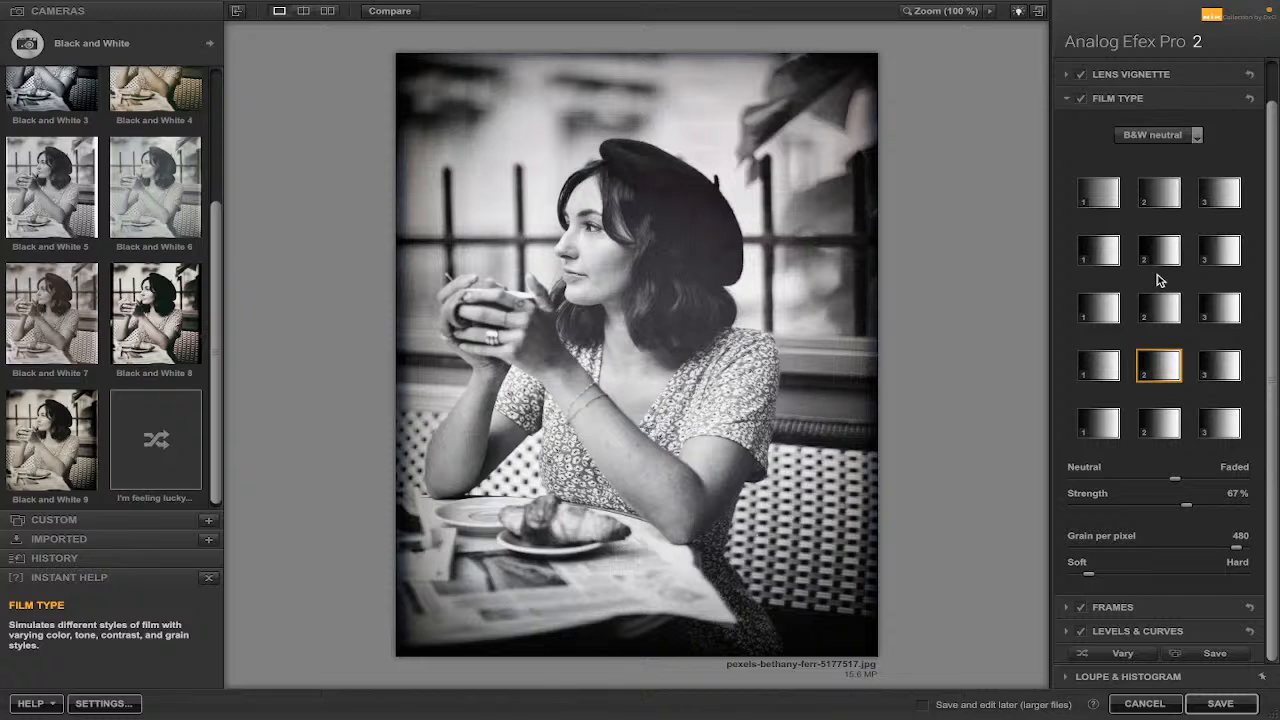
drag(216, 262, 230, 103)
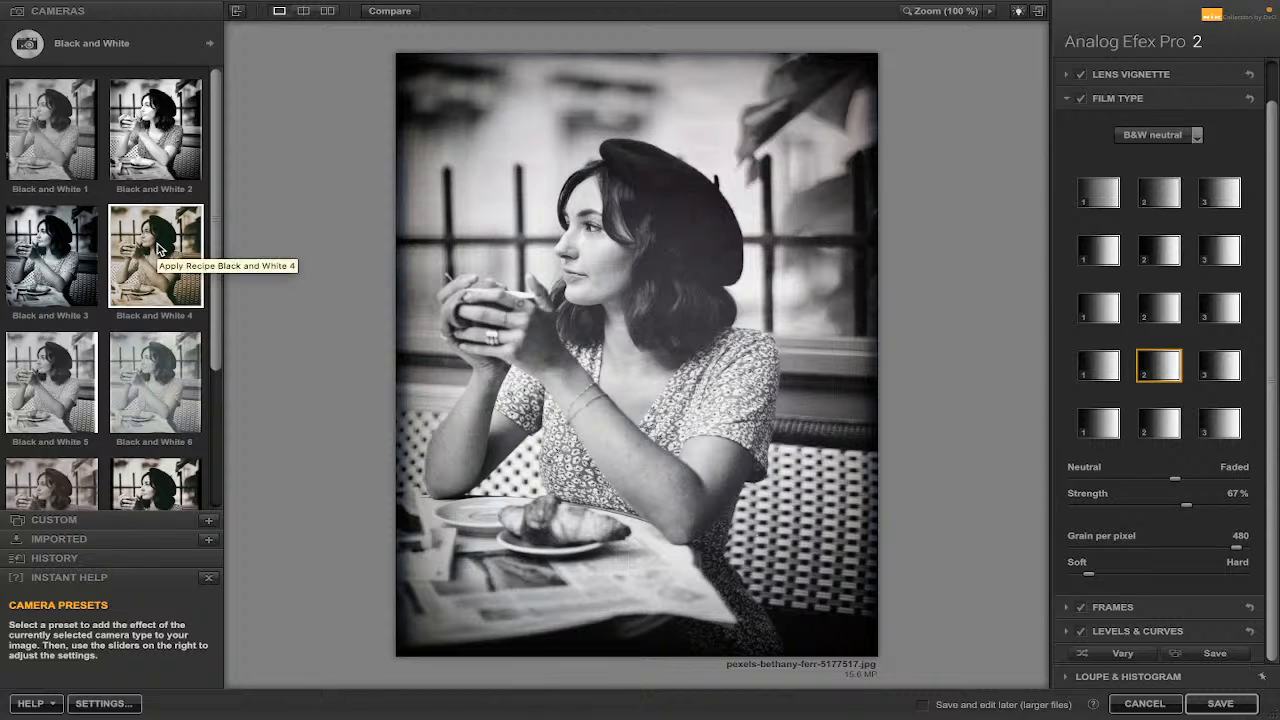
scroll(157, 248, down, 3)
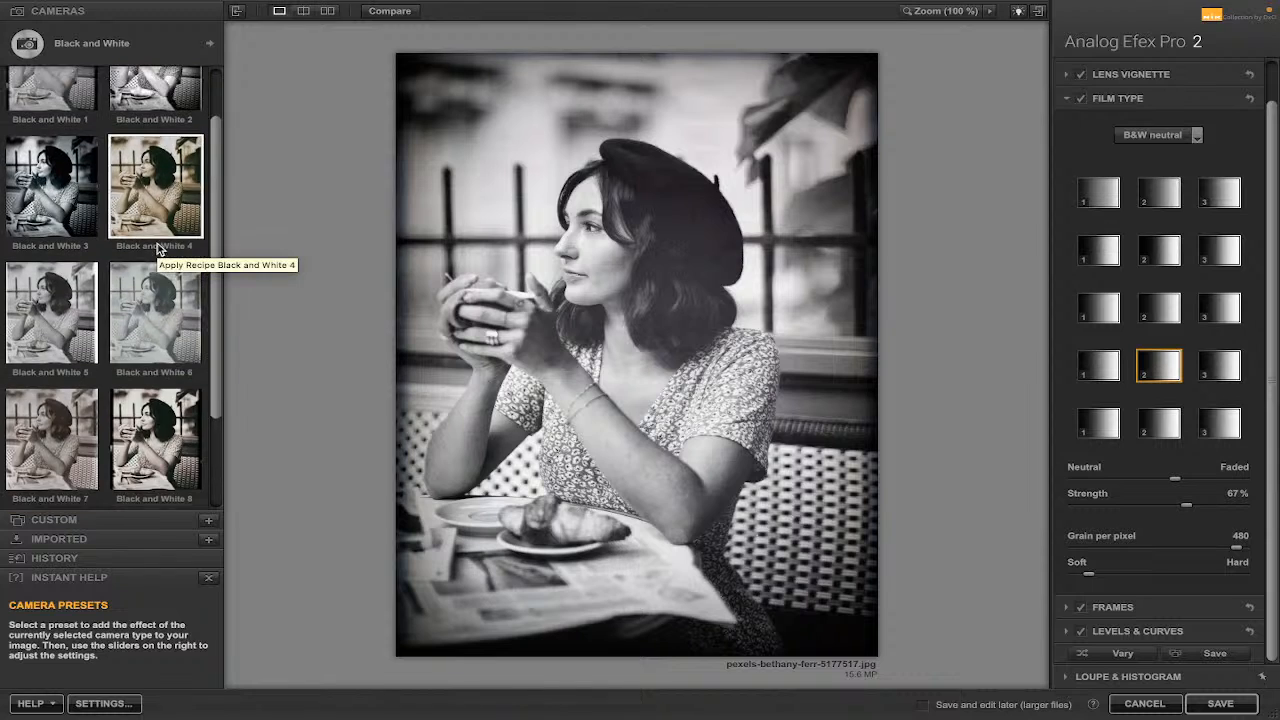
scroll(157, 248, up, 3)
Switch the camera type to Vintage Camera.
click(212, 46)
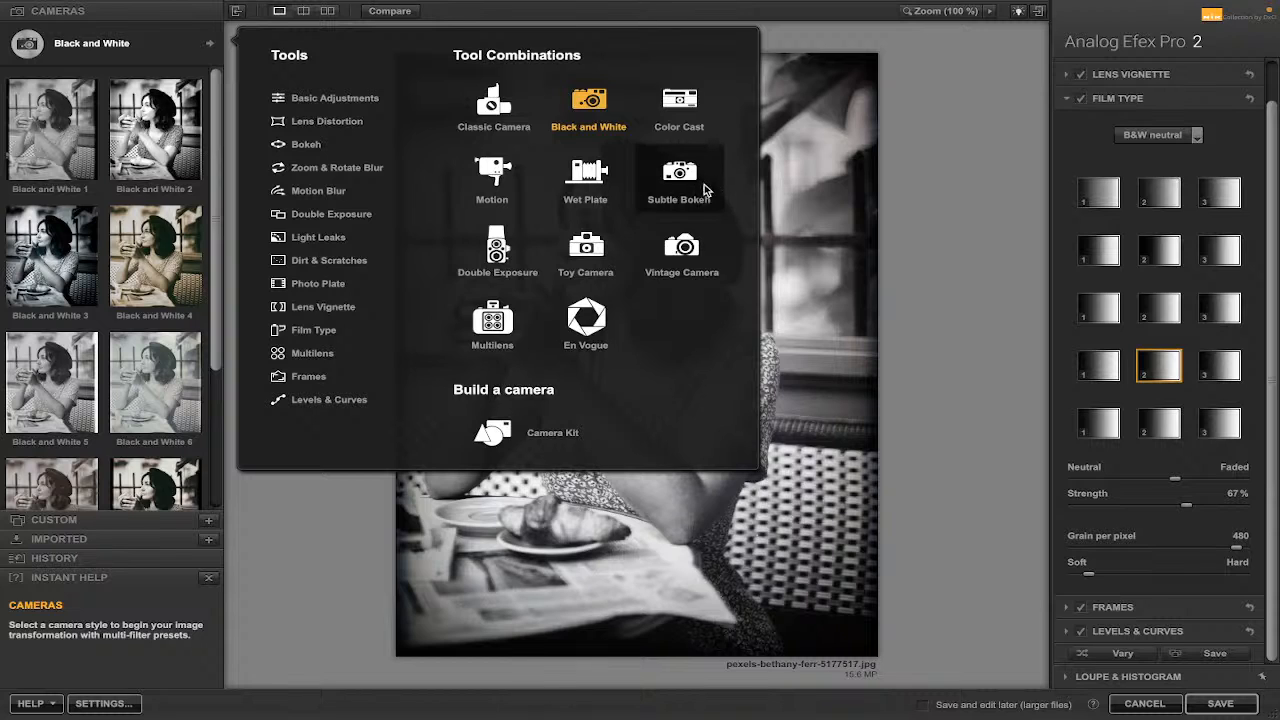
click(684, 248)
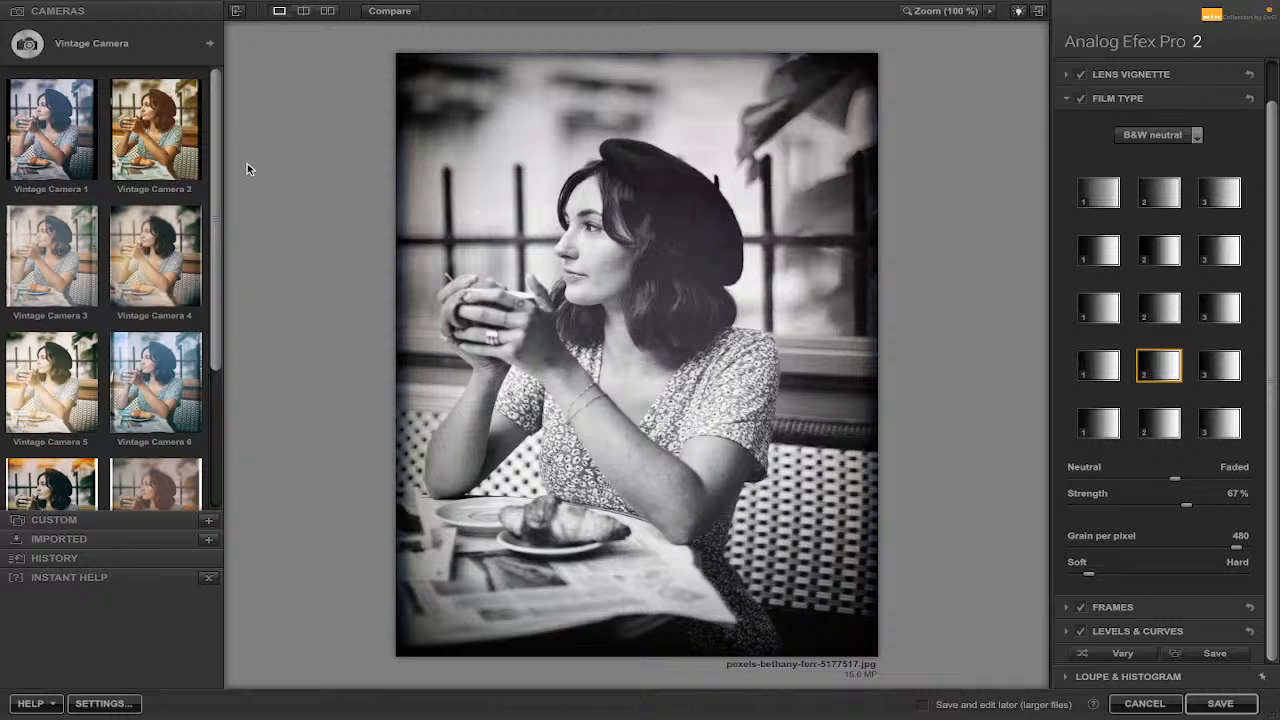
mouse_move(218, 124)
mouse_down()
mouse_move(220, 268)
mouse_move(215, 118)
mouse_up()
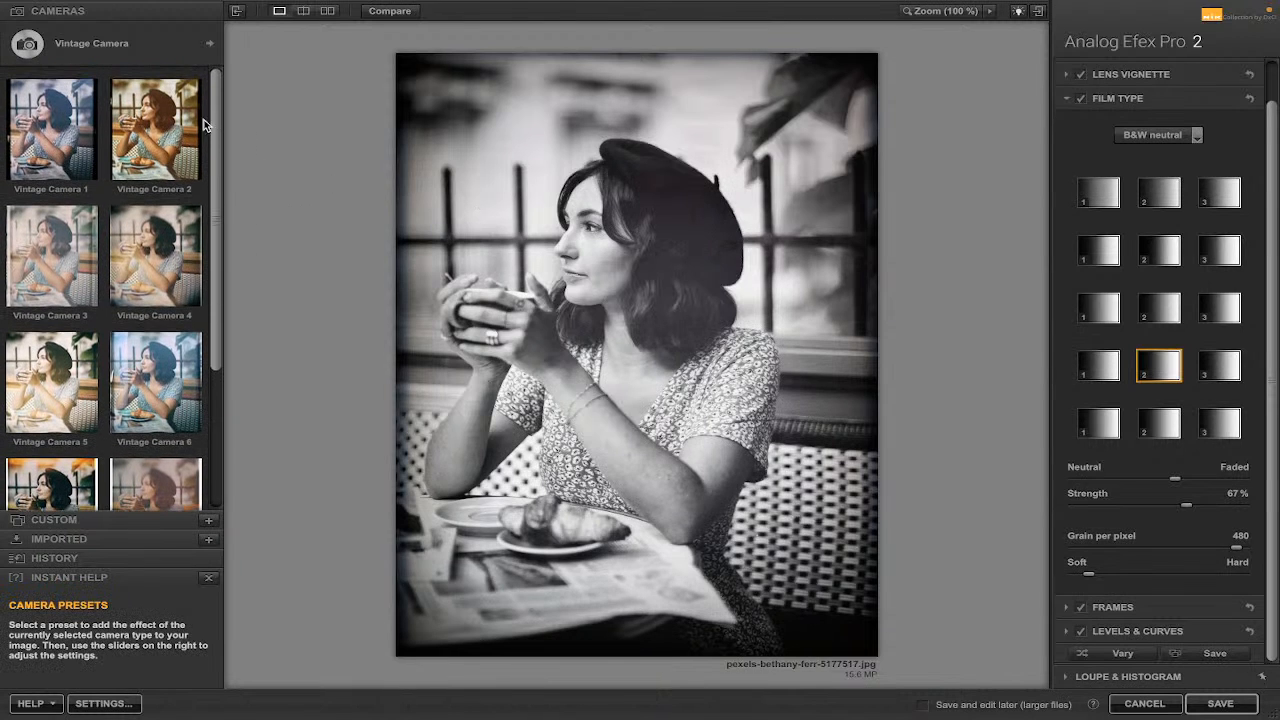
Apply the Vintage Camera 2 preset, then the Vintage Camera 6 preset.
click(158, 125)
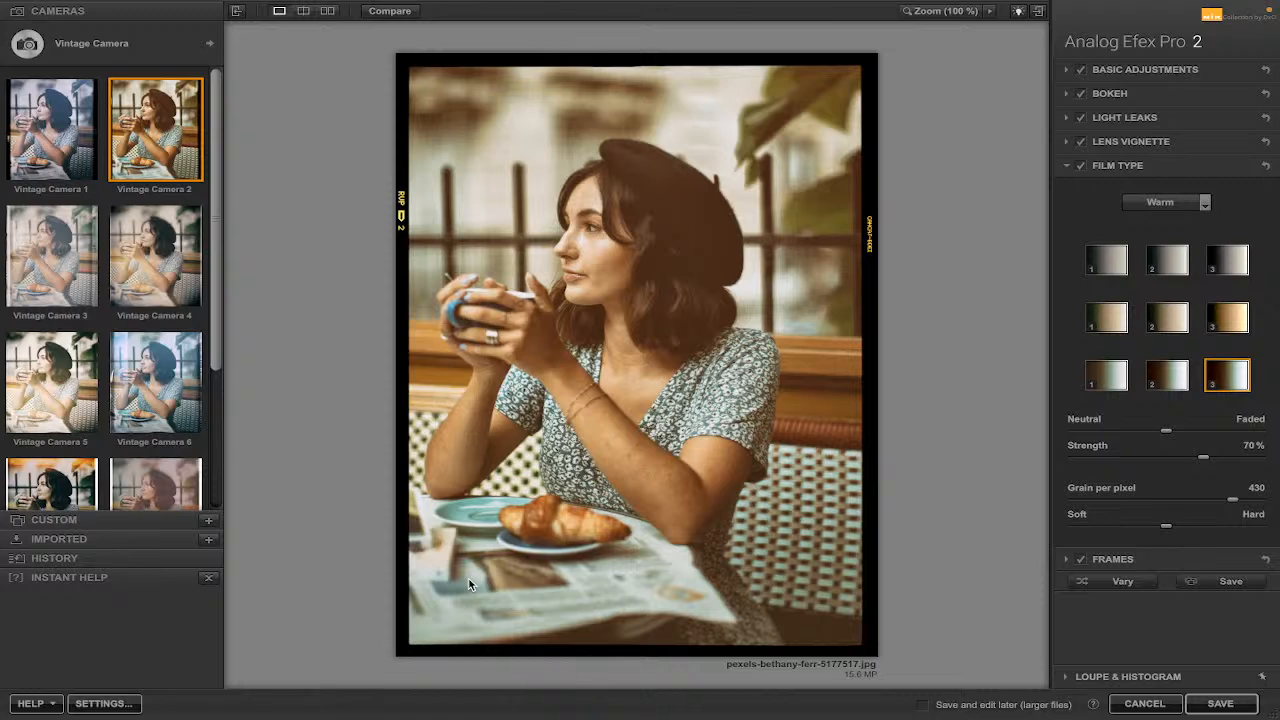
click(153, 372)
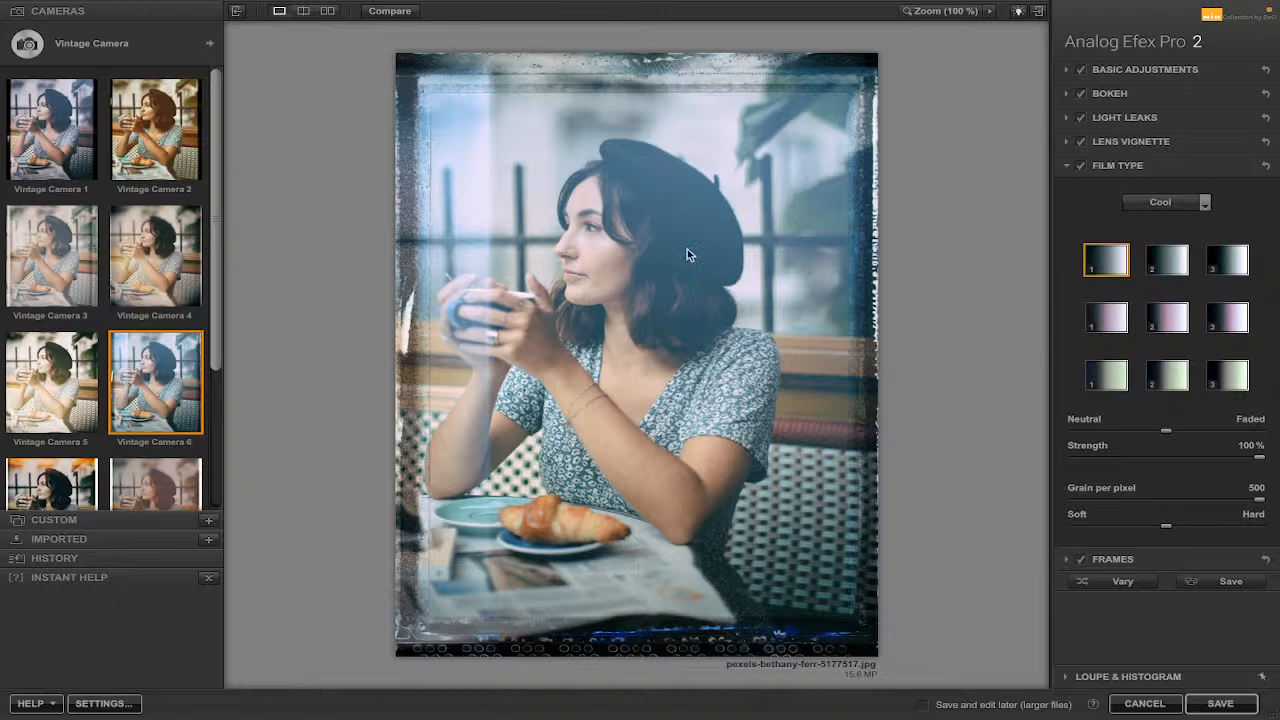
Switch the film type set to Warm and pick the first film in the third row.
click(1176, 320)
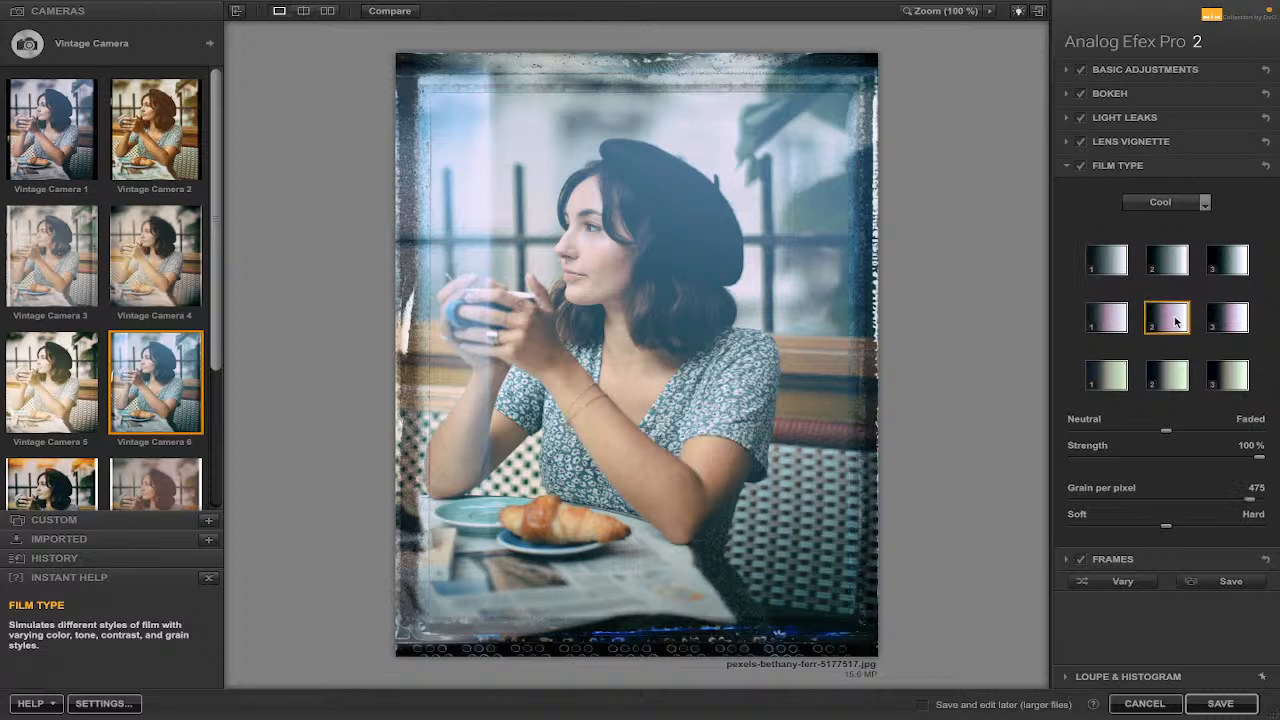
click(1170, 262)
click(1206, 204)
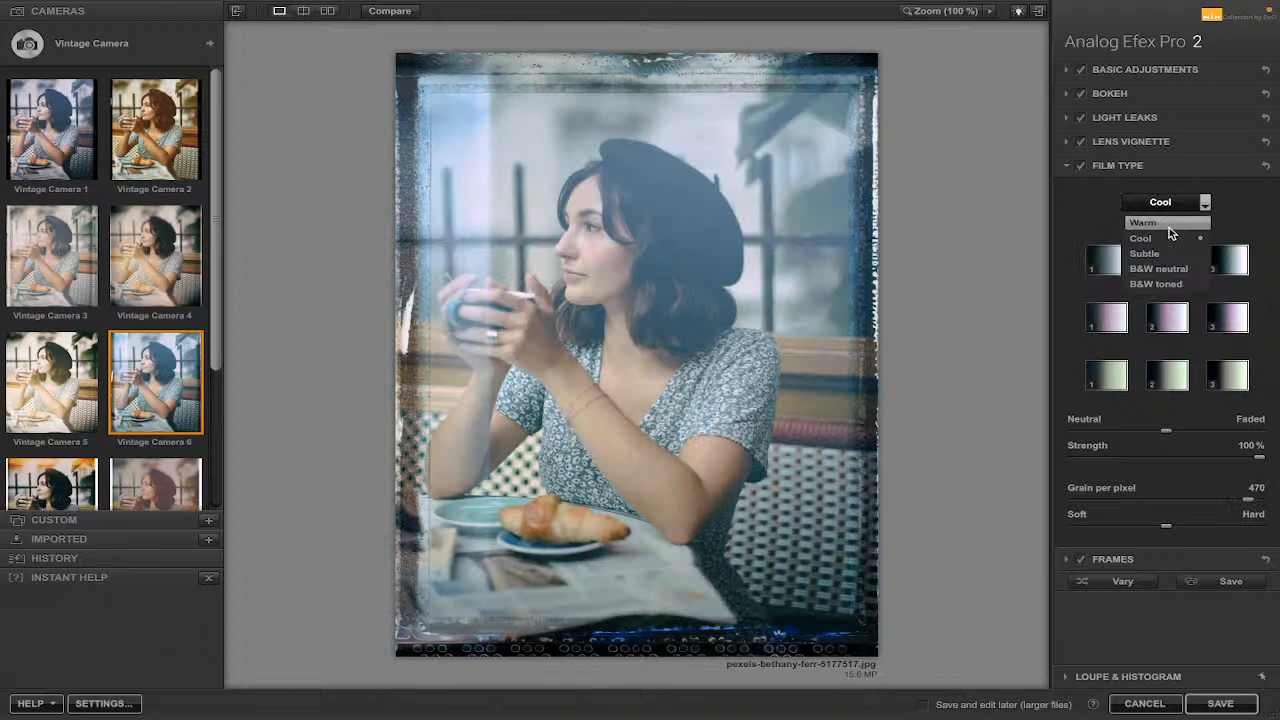
click(1169, 223)
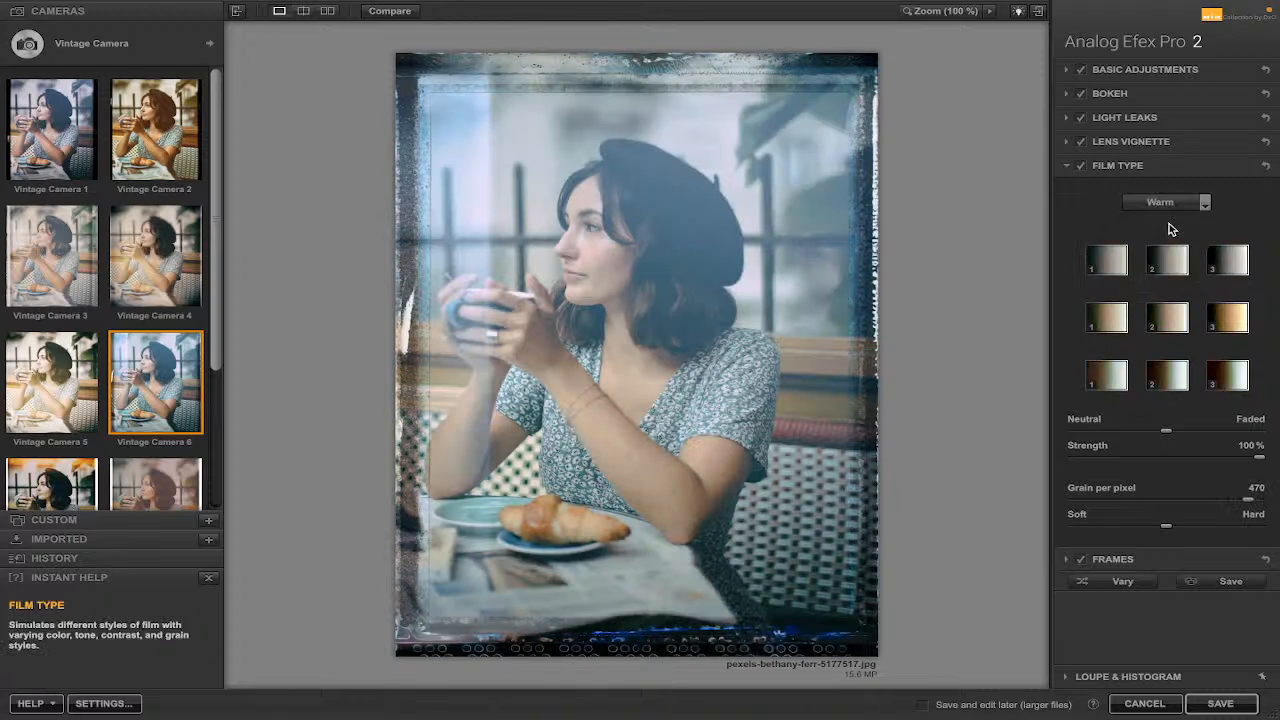
click(1224, 322)
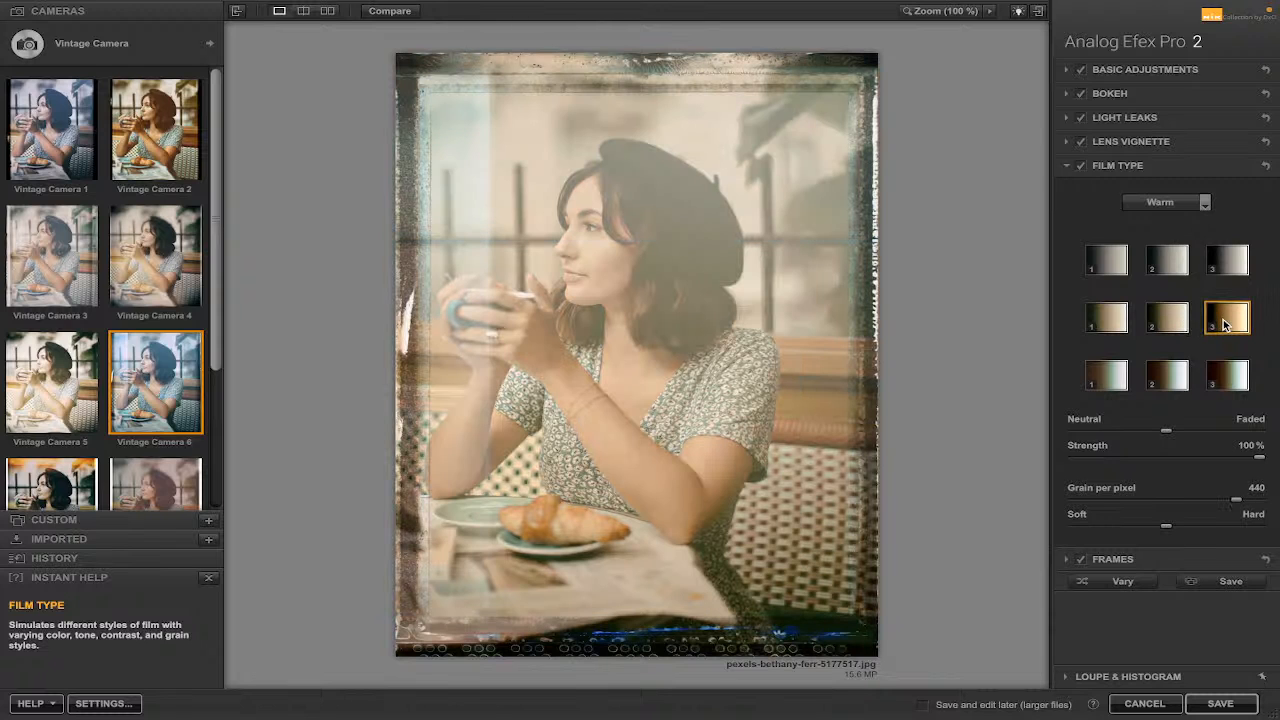
click(1107, 376)
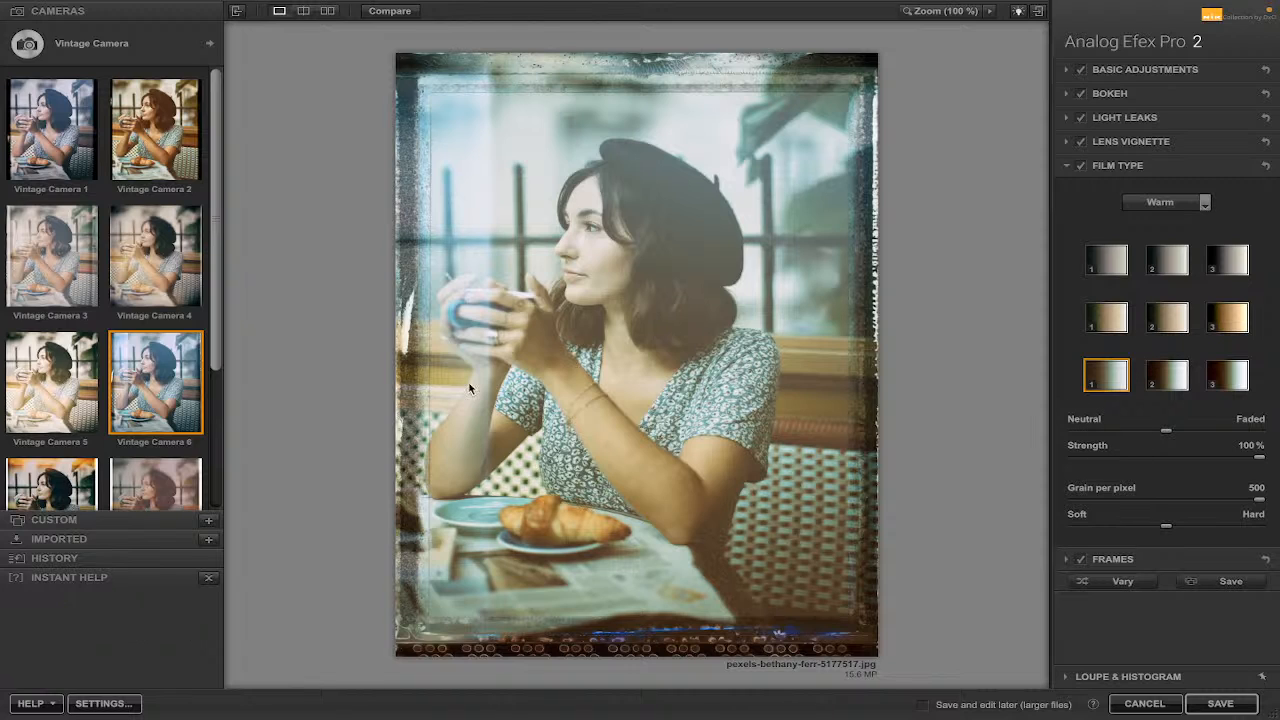
Switch the camera type to En Vogue and apply its Double Exposure preset.
mouse_move(215, 305)
mouse_down()
mouse_move(231, 504)
mouse_move(206, 286)
mouse_up()
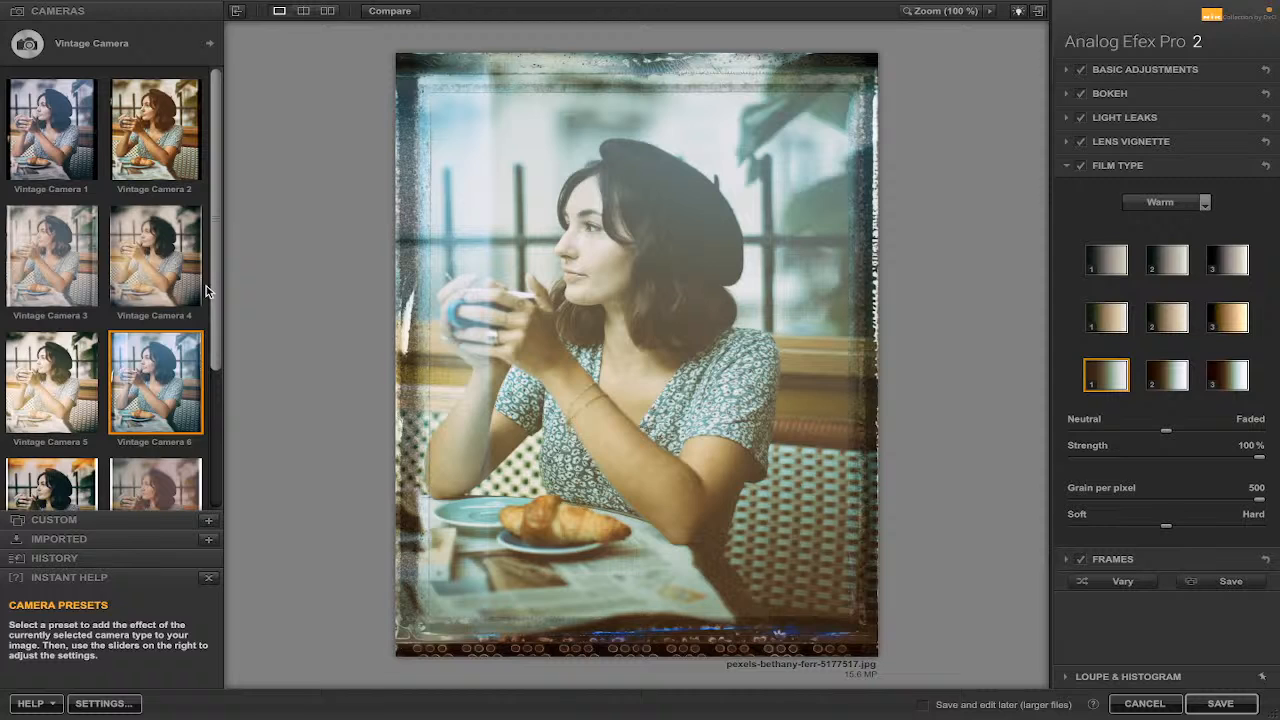
click(212, 43)
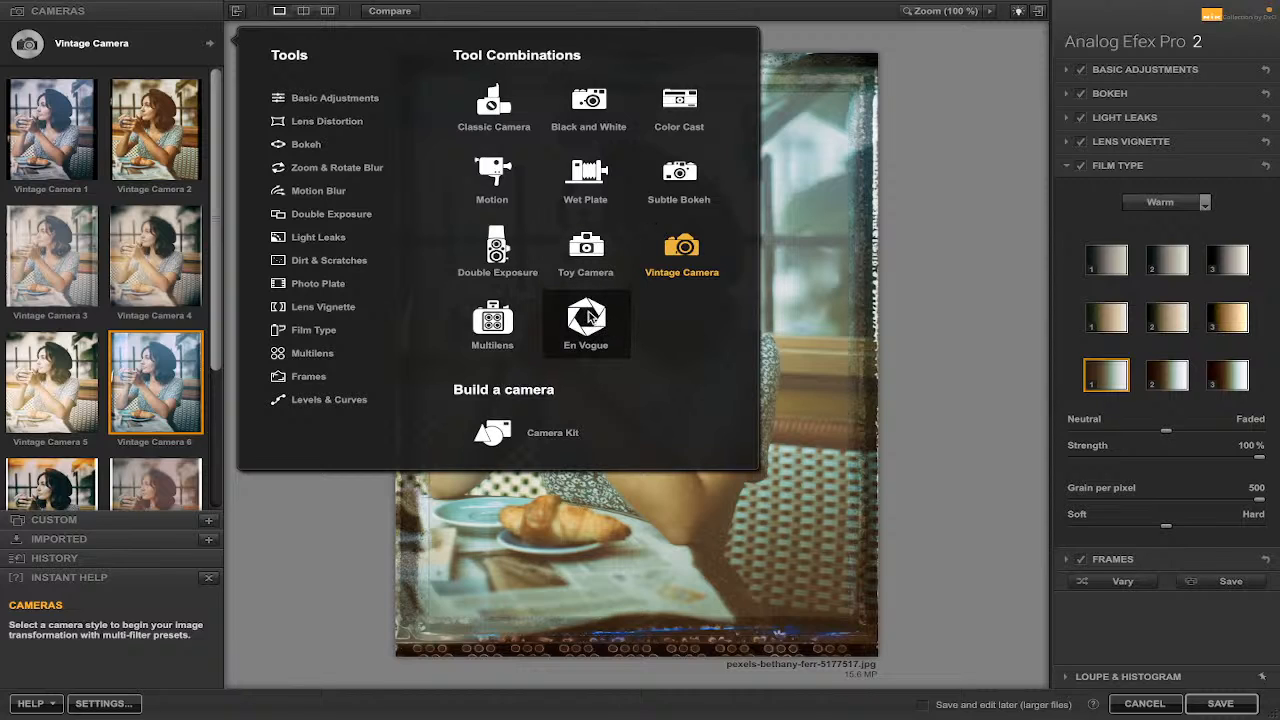
click(598, 318)
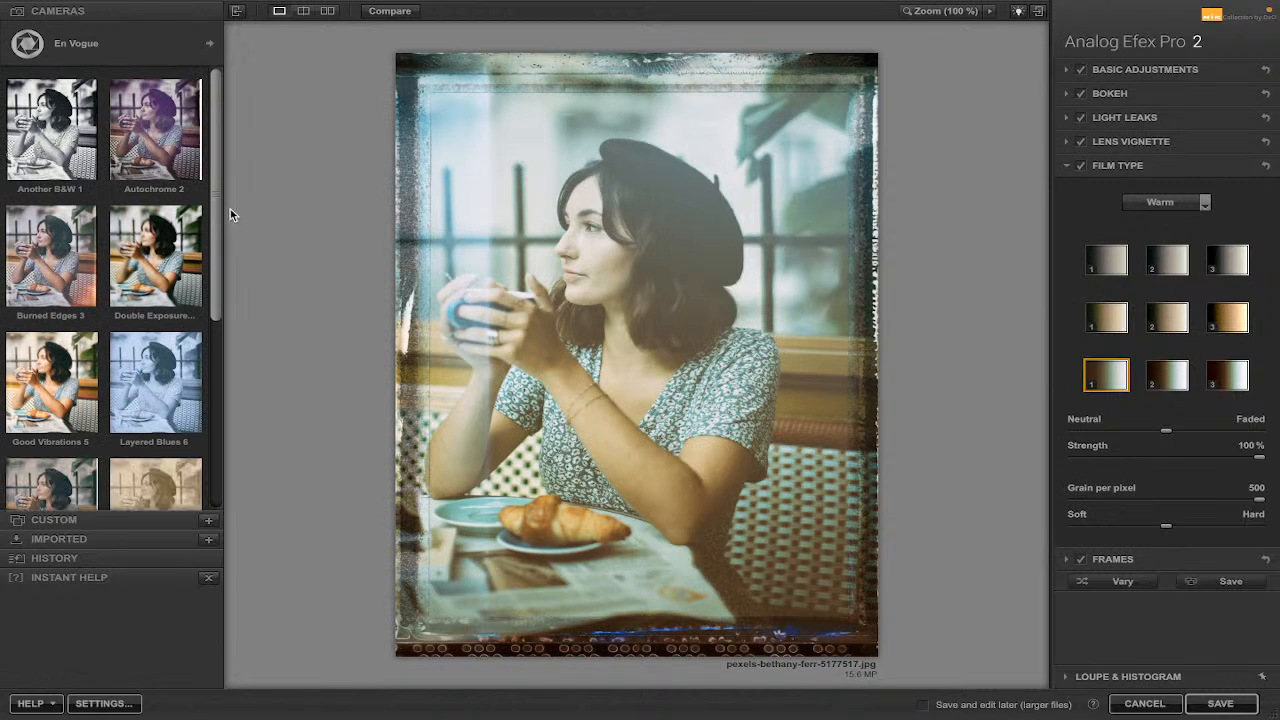
drag(214, 205, 232, 59)
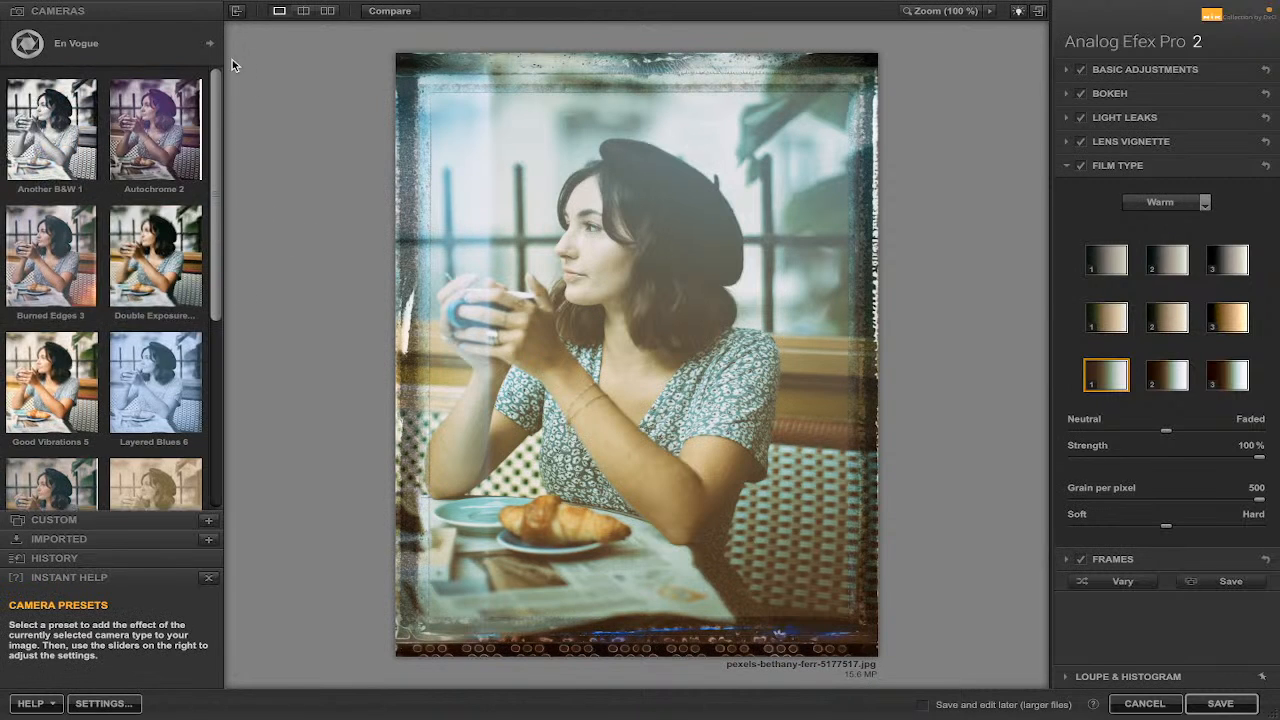
click(165, 241)
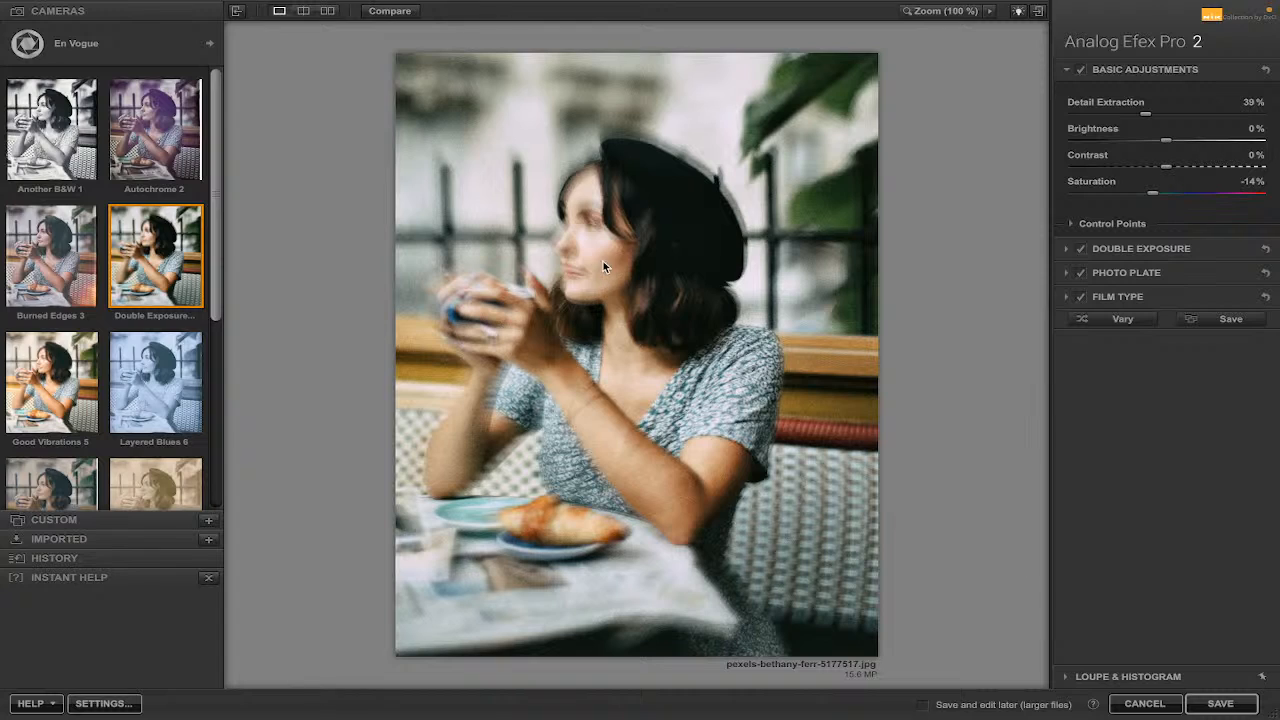
Apply the Another B&W 1 preset, then the Type 55 9 preset.
click(41, 141)
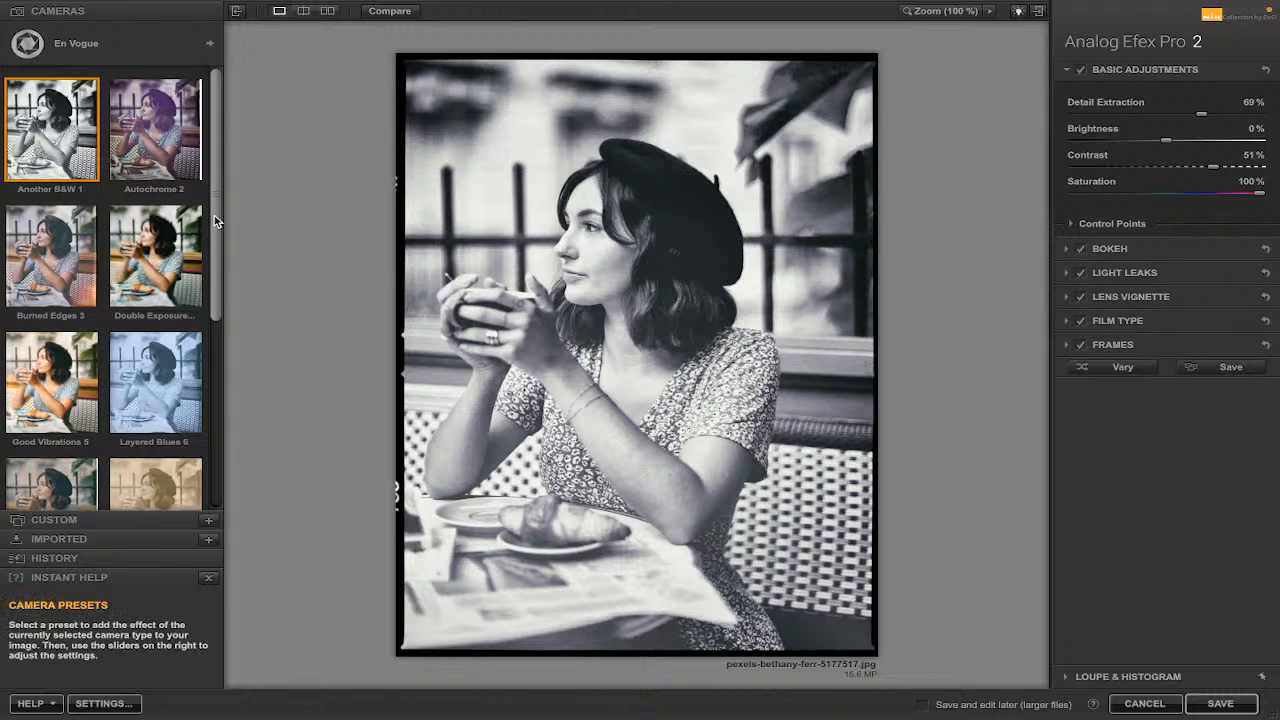
drag(214, 215, 226, 358)
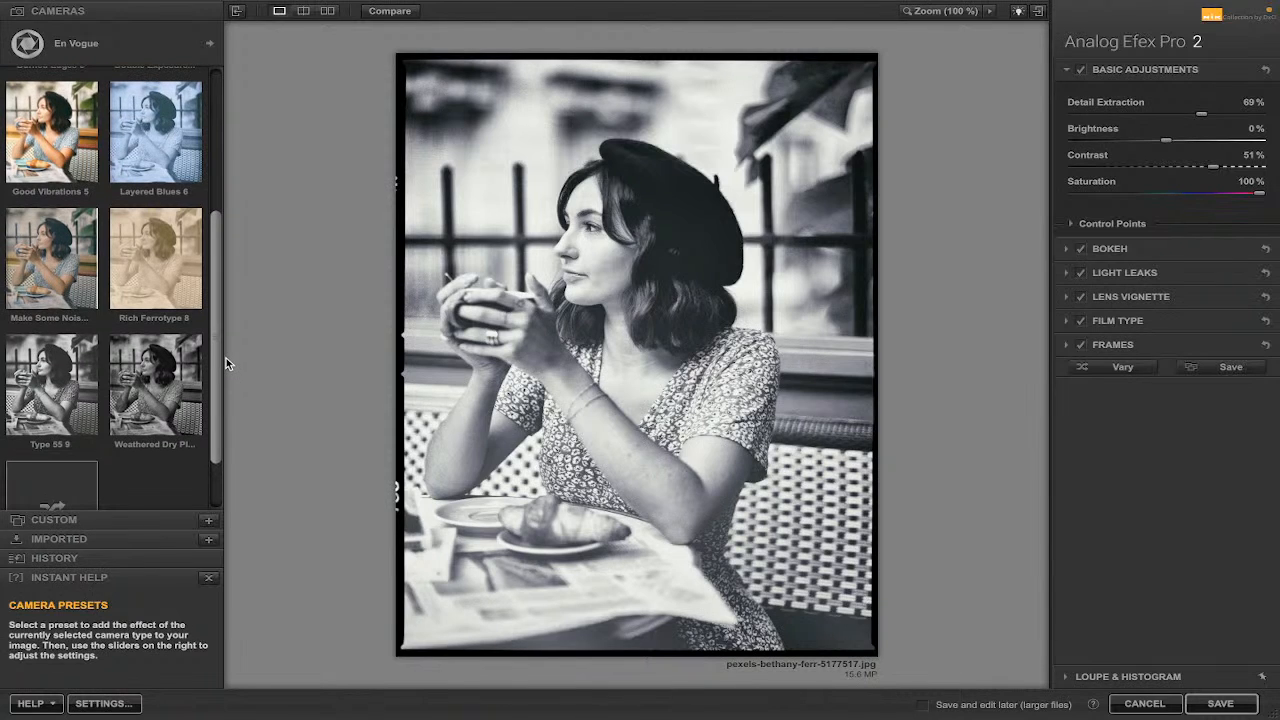
click(70, 366)
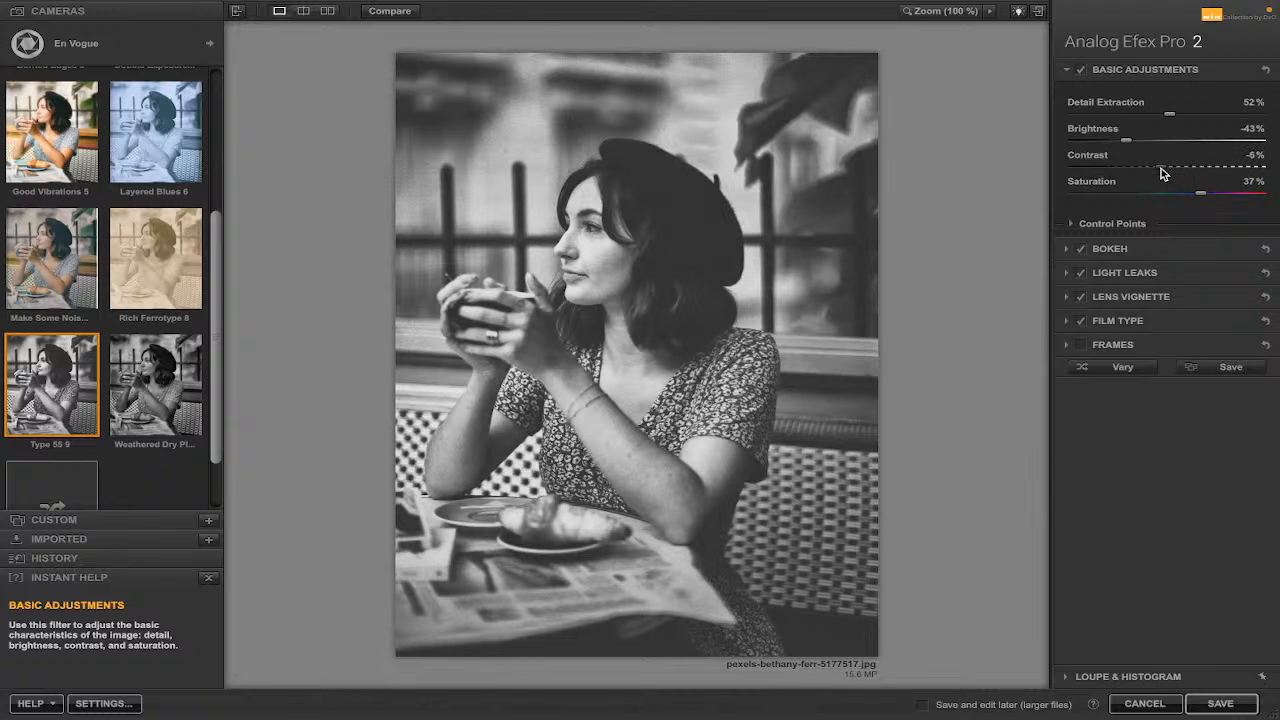
Lower Contrast to -28% and show the before/after split preview.
drag(1161, 170, 1145, 174)
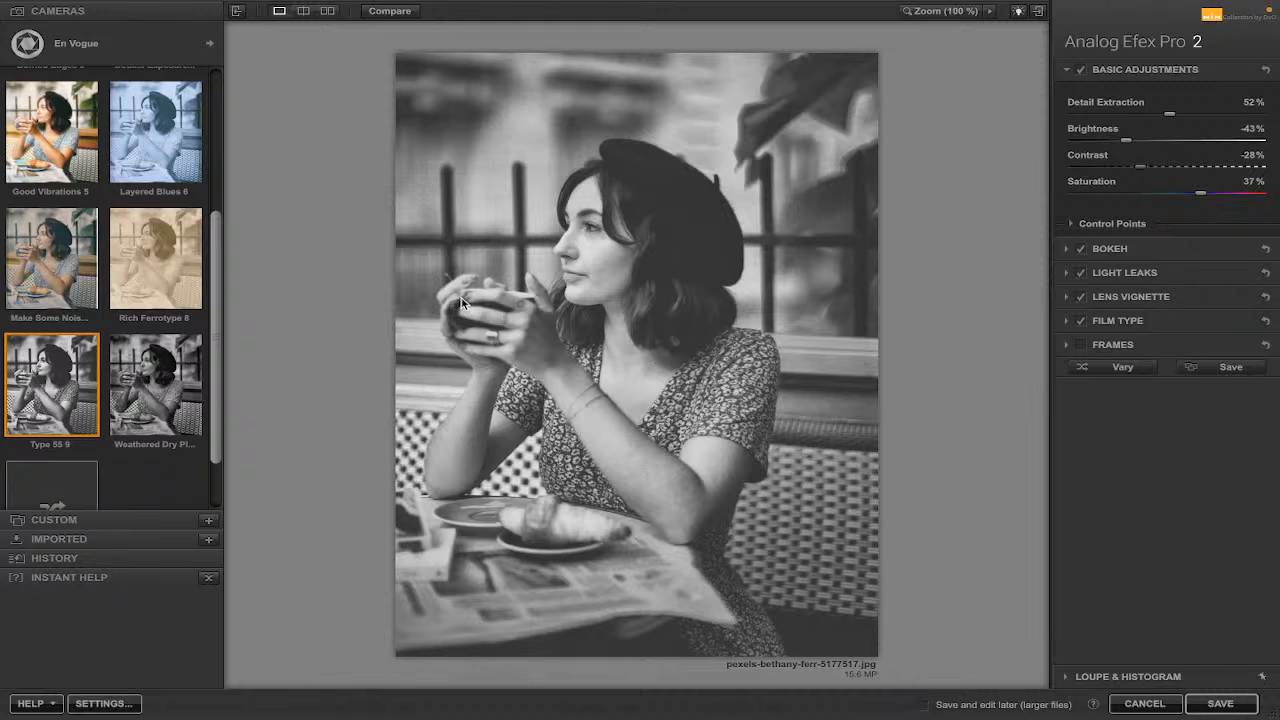
click(303, 11)
mouse_move(635, 252)
mouse_down()
mouse_move(934, 234)
mouse_move(401, 272)
mouse_move(745, 250)
mouse_move(463, 240)
mouse_move(624, 231)
mouse_up()
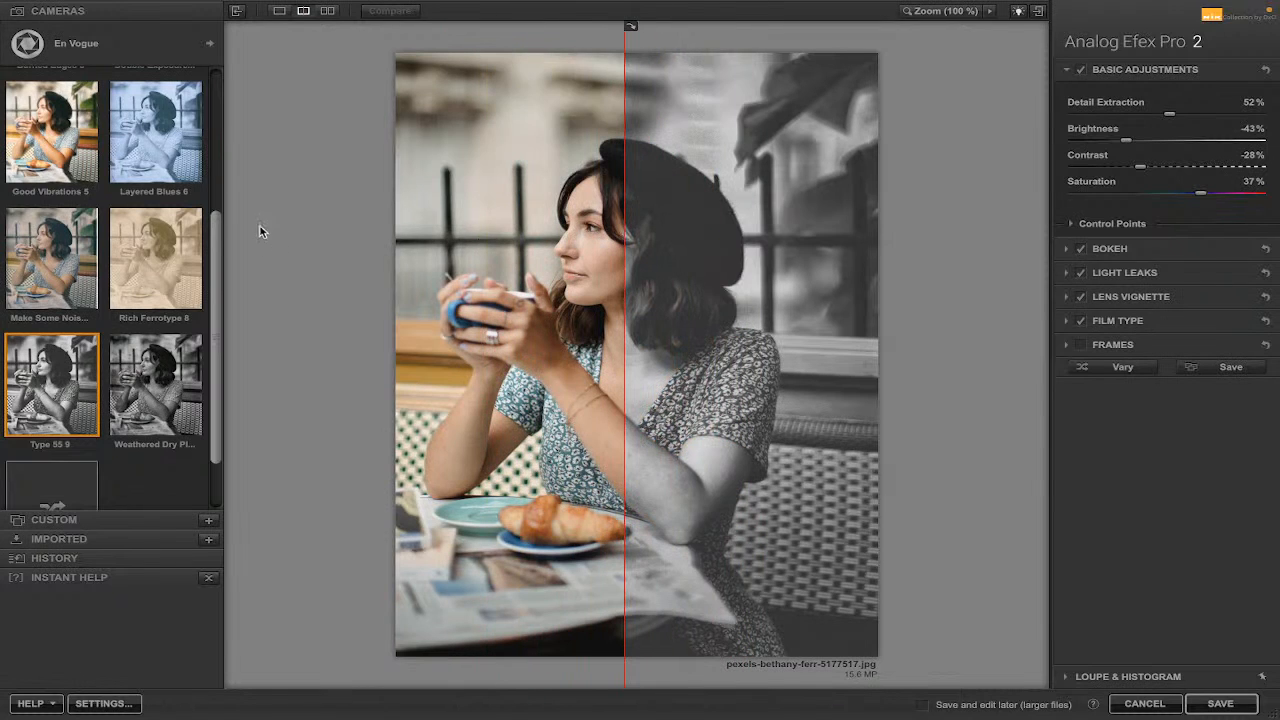
Switch to the web browser, scroll through the Nik Collection homepage, then minimize the browser window.
mouse_move(200, 4)
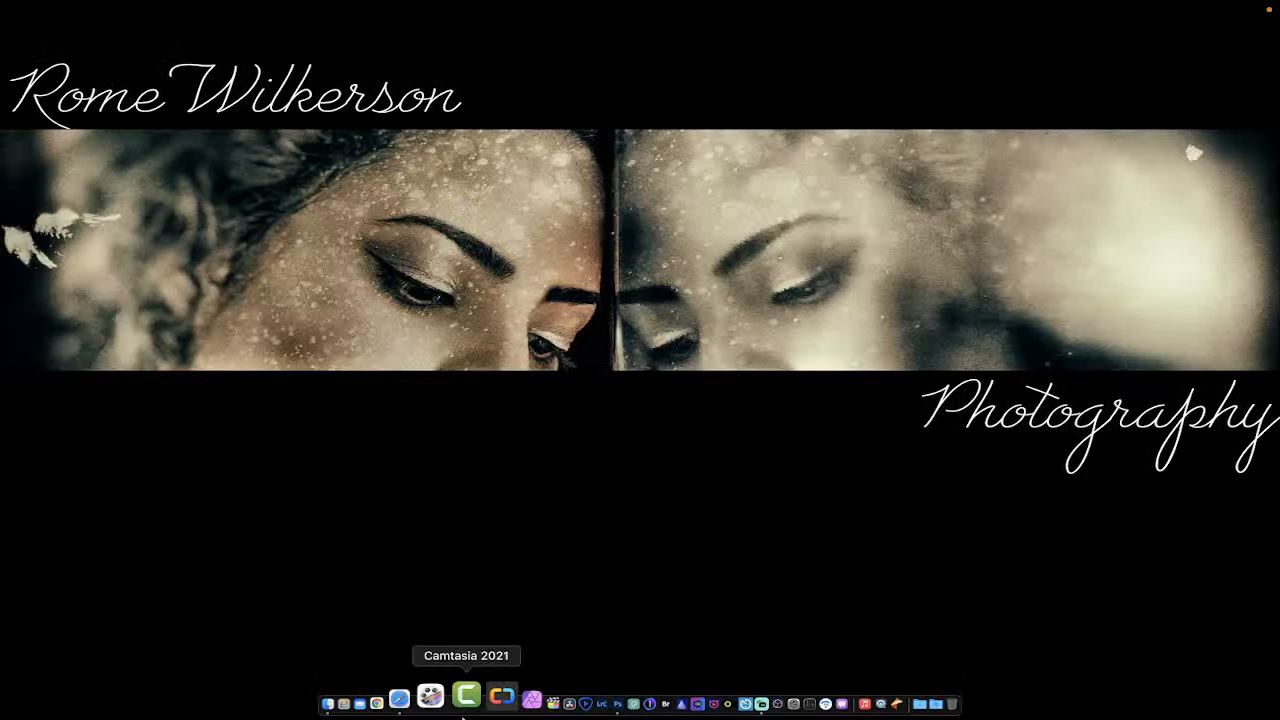
click(435, 695)
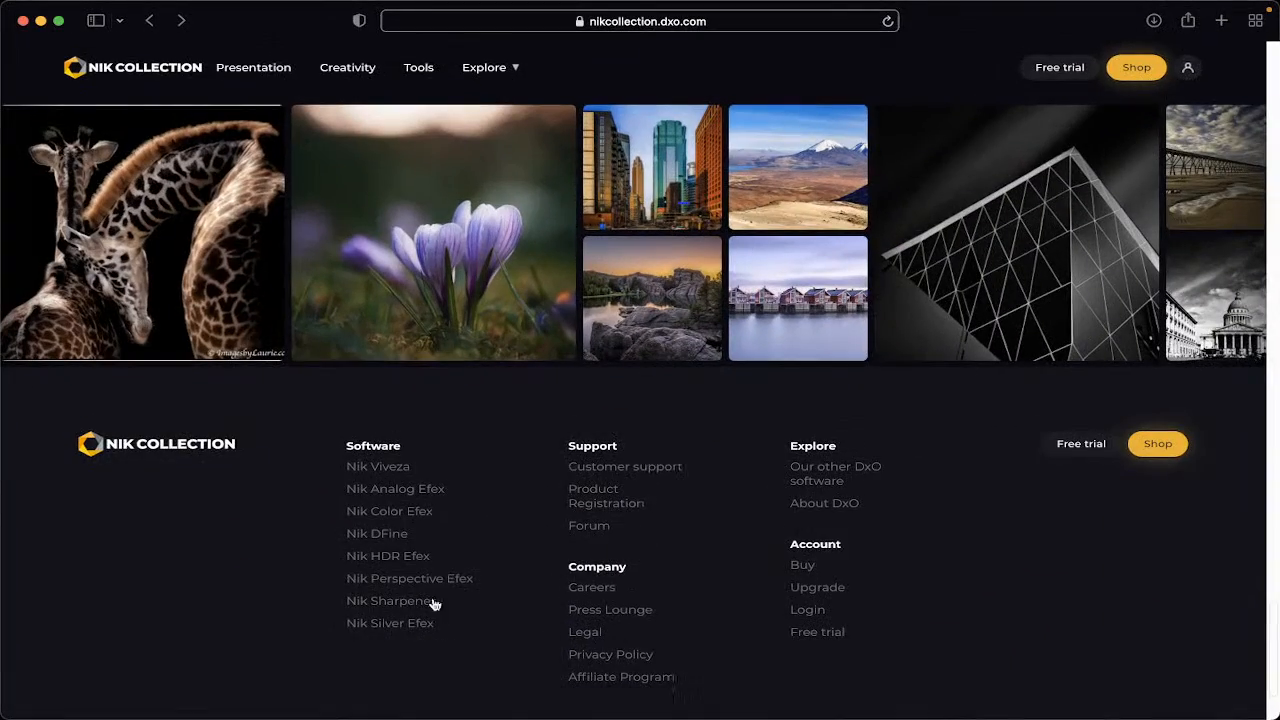
scroll(267, 572, up, 1)
scroll(267, 572, up, 20)
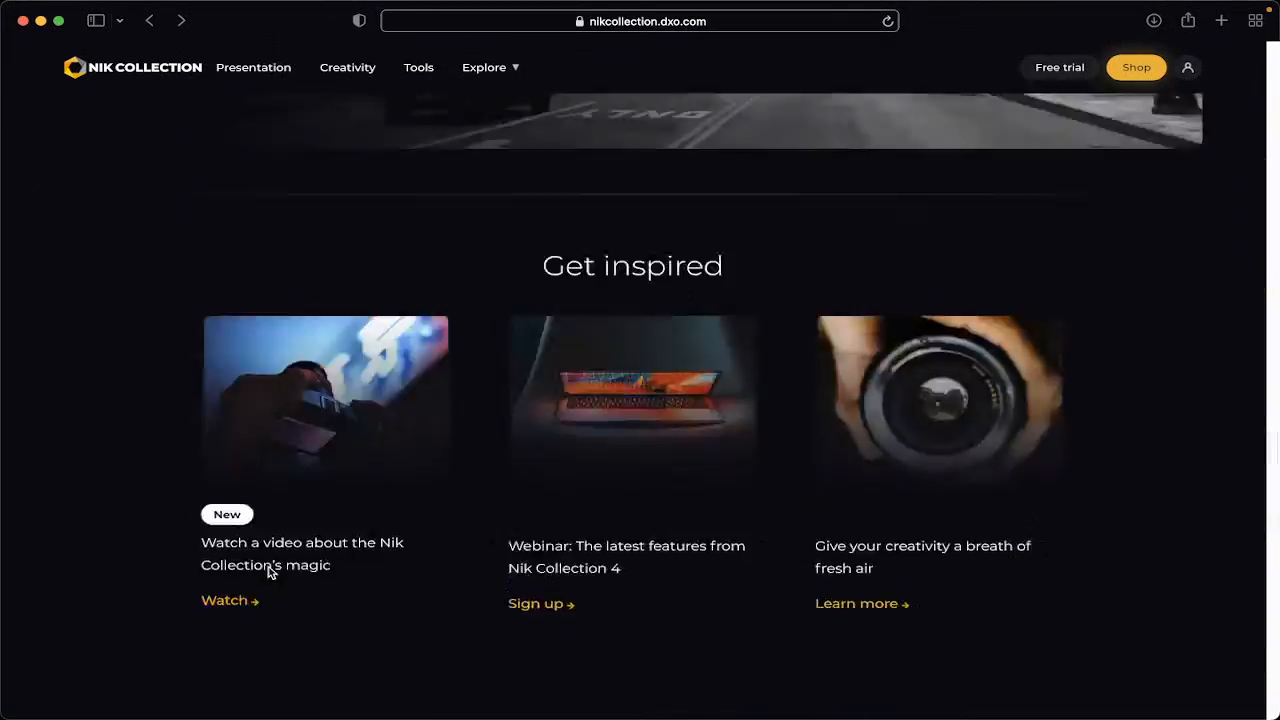
scroll(267, 572, up, 5)
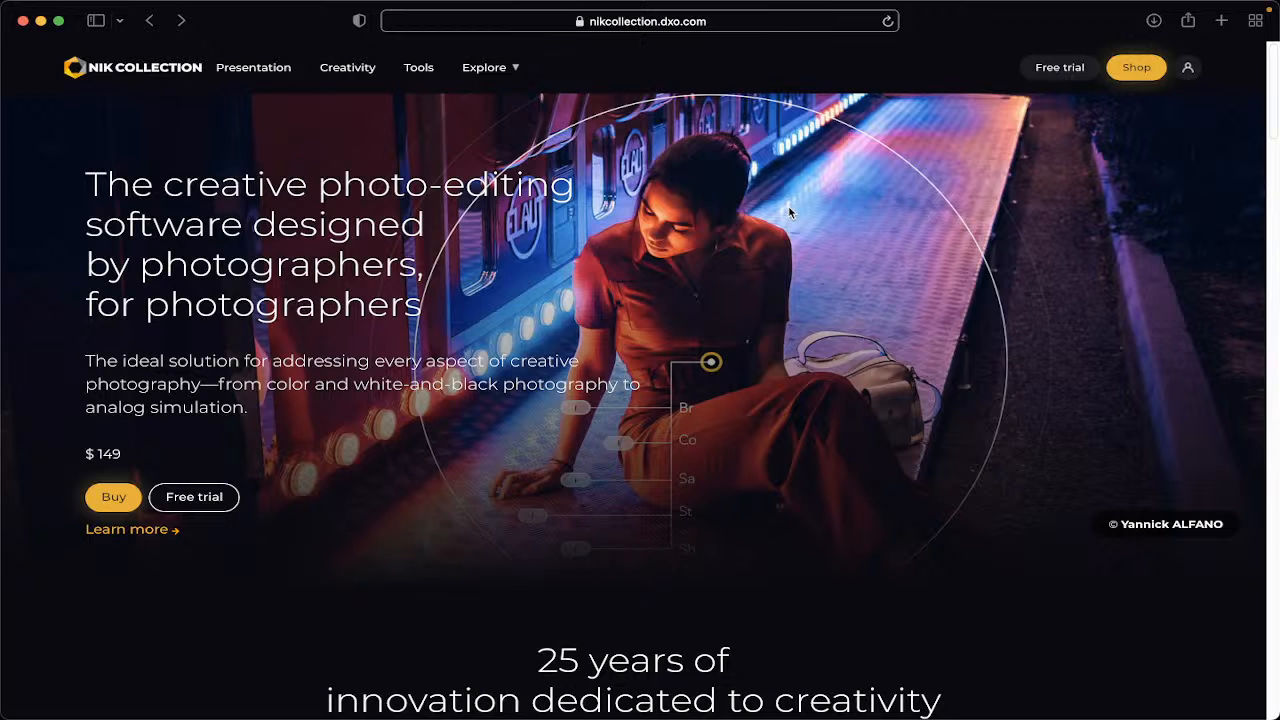
scroll(789, 208, down, 5)
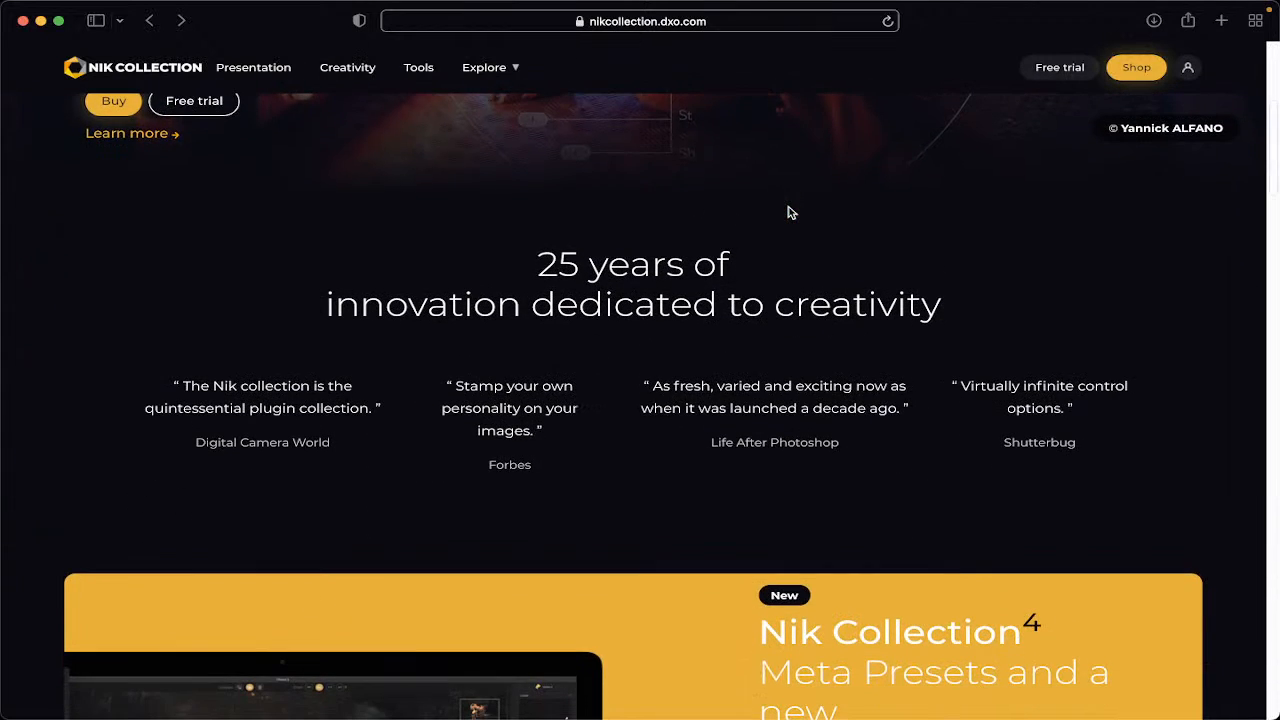
scroll(789, 212, down, 5)
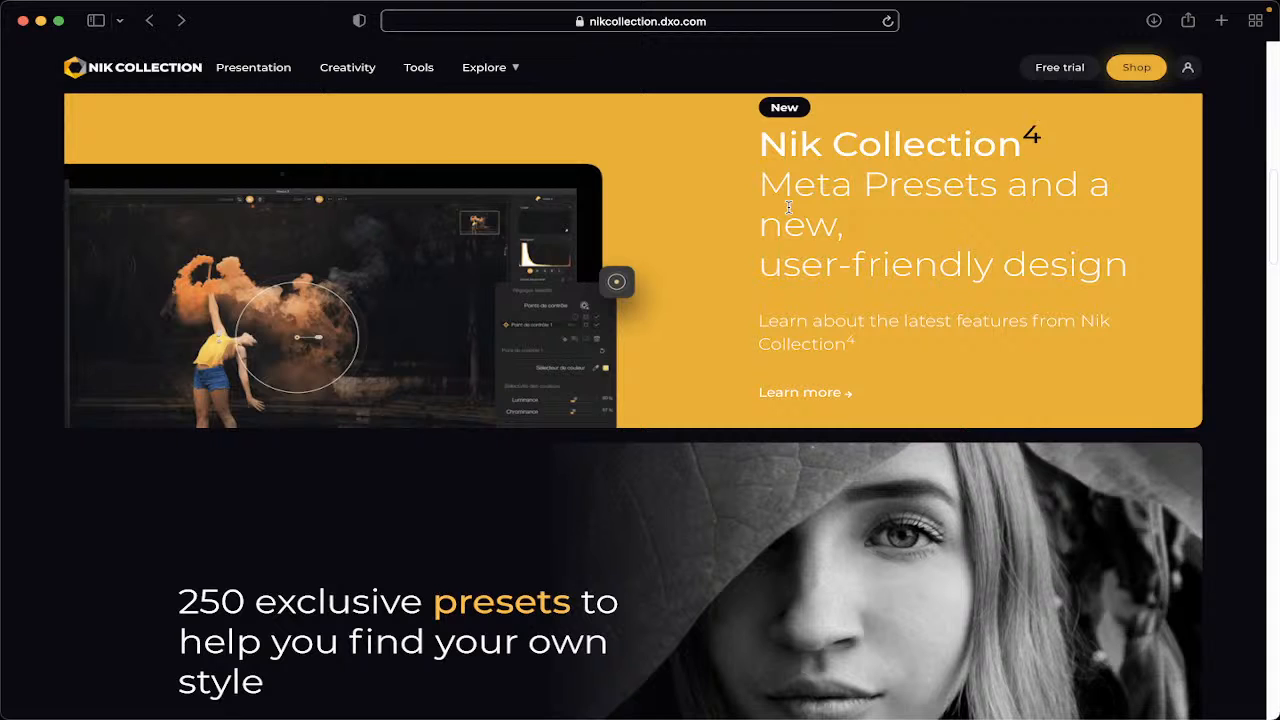
scroll(789, 208, up, 2)
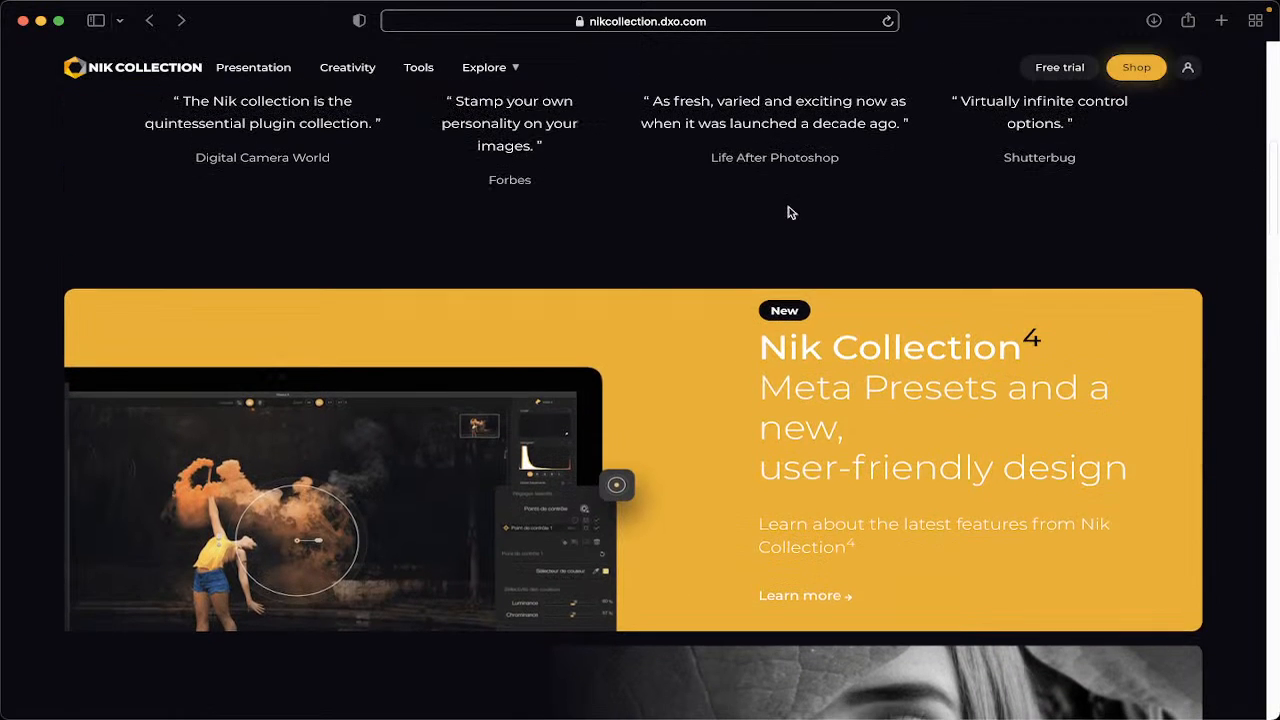
scroll(789, 212, up, 2)
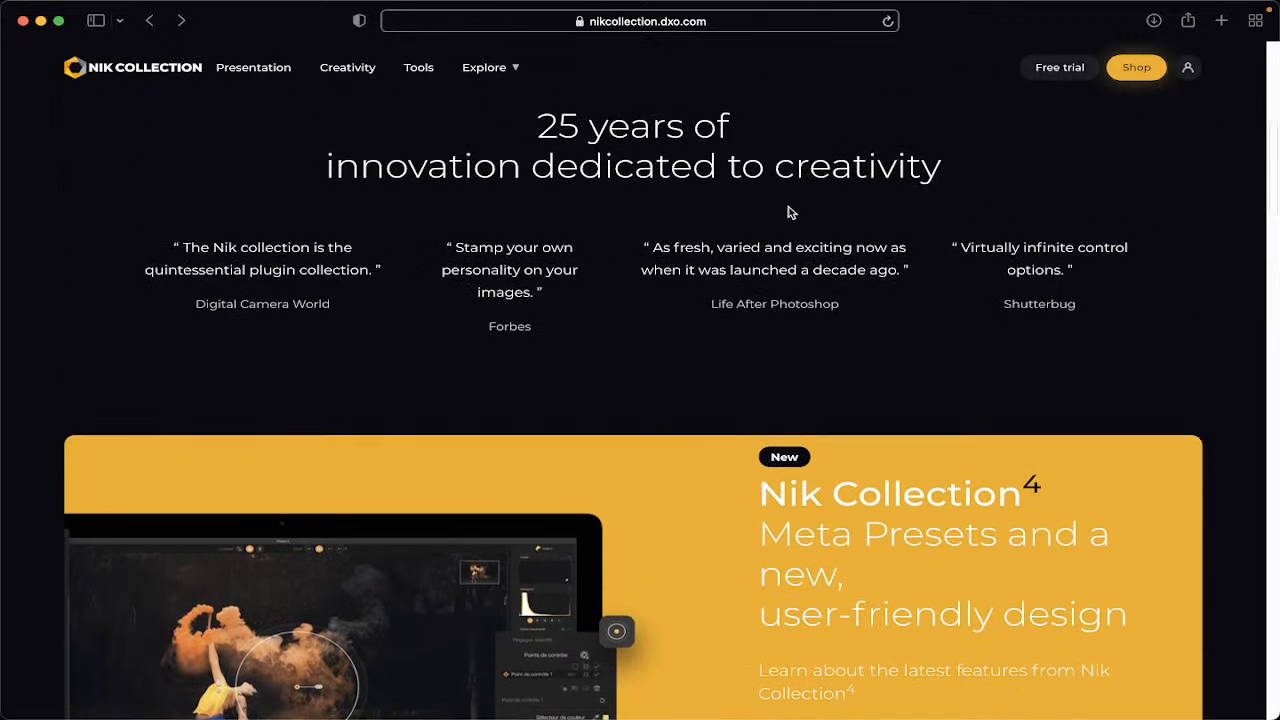
scroll(789, 212, up, 6)
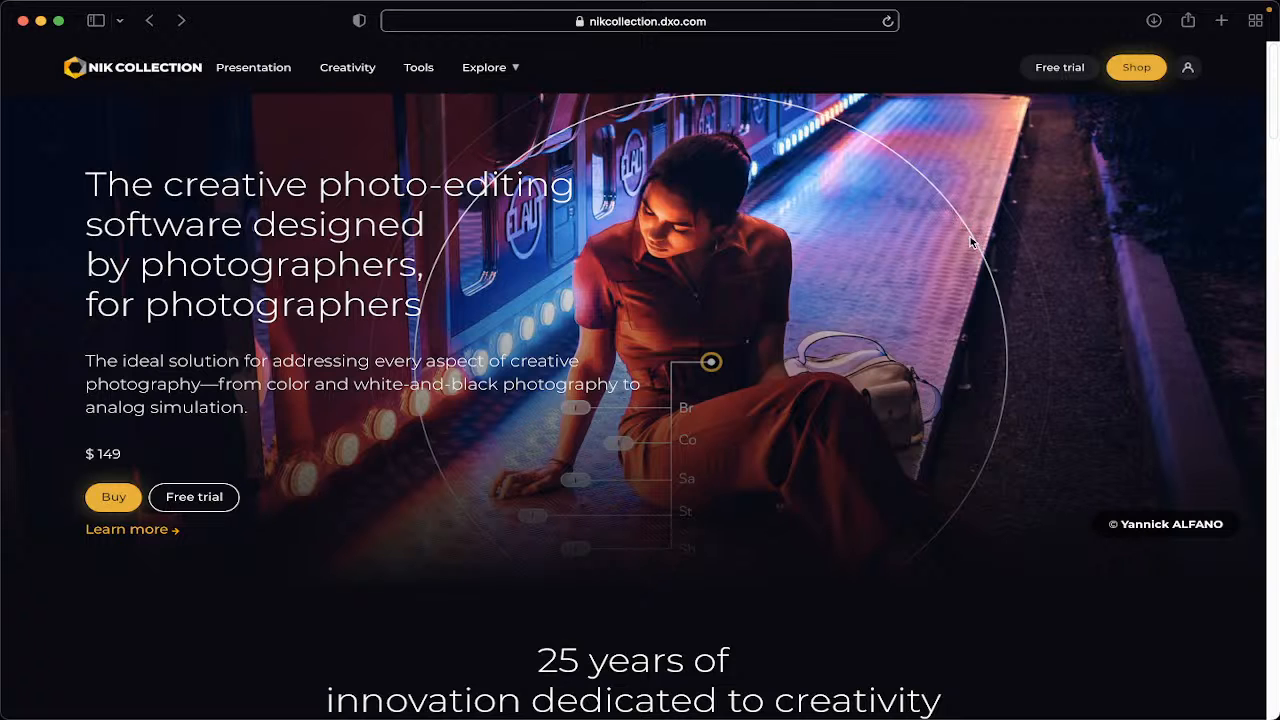
scroll(970, 240, down, 8)
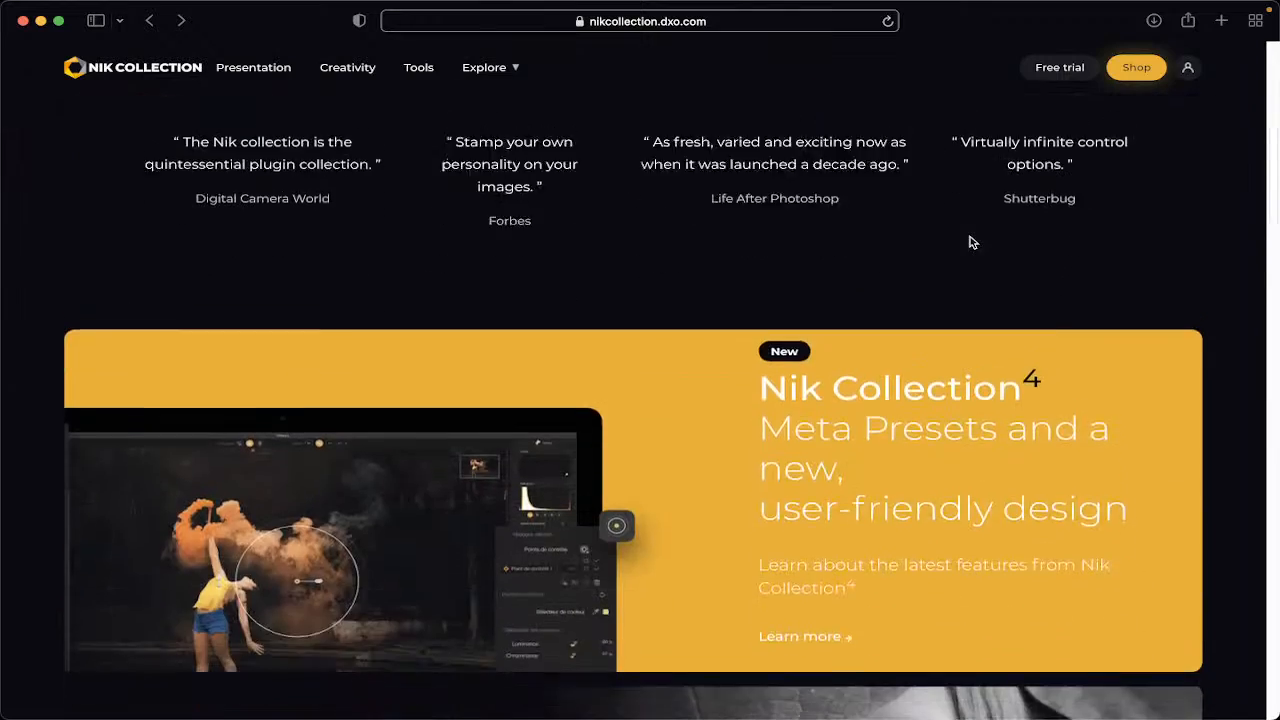
scroll(970, 238, down, 8)
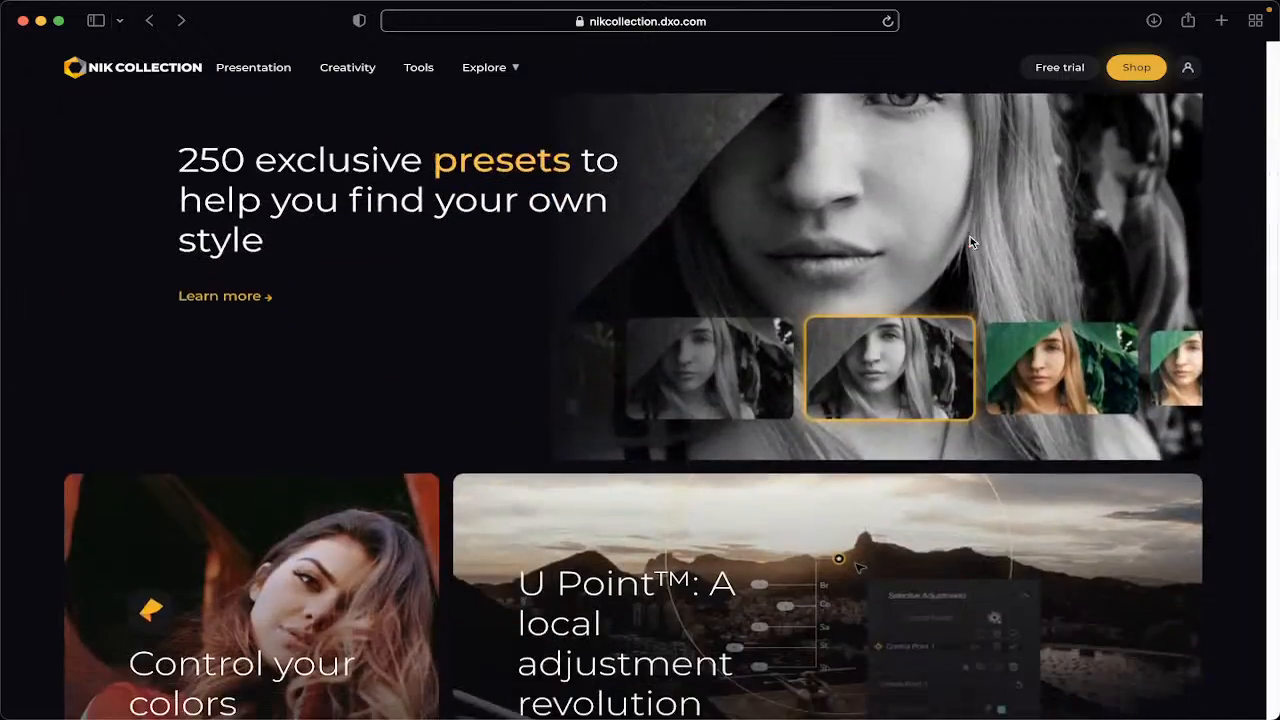
scroll(970, 240, down, 9)
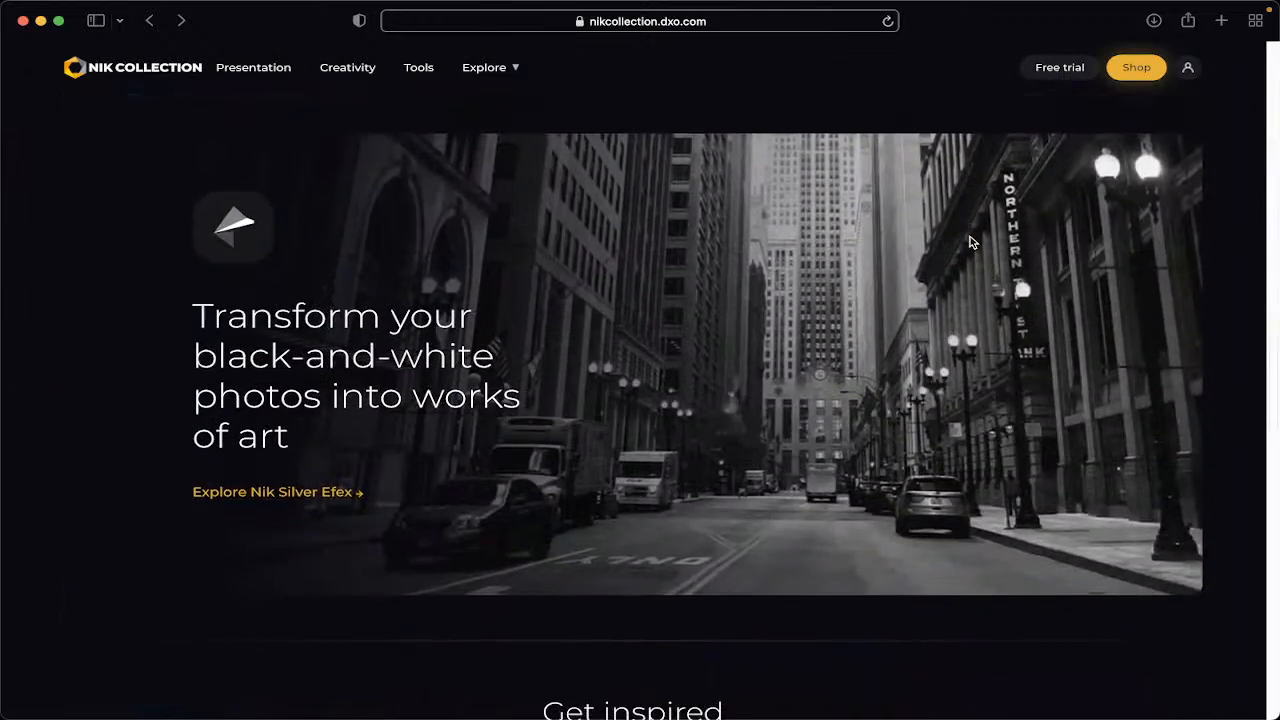
scroll(889, 372, down, 4)
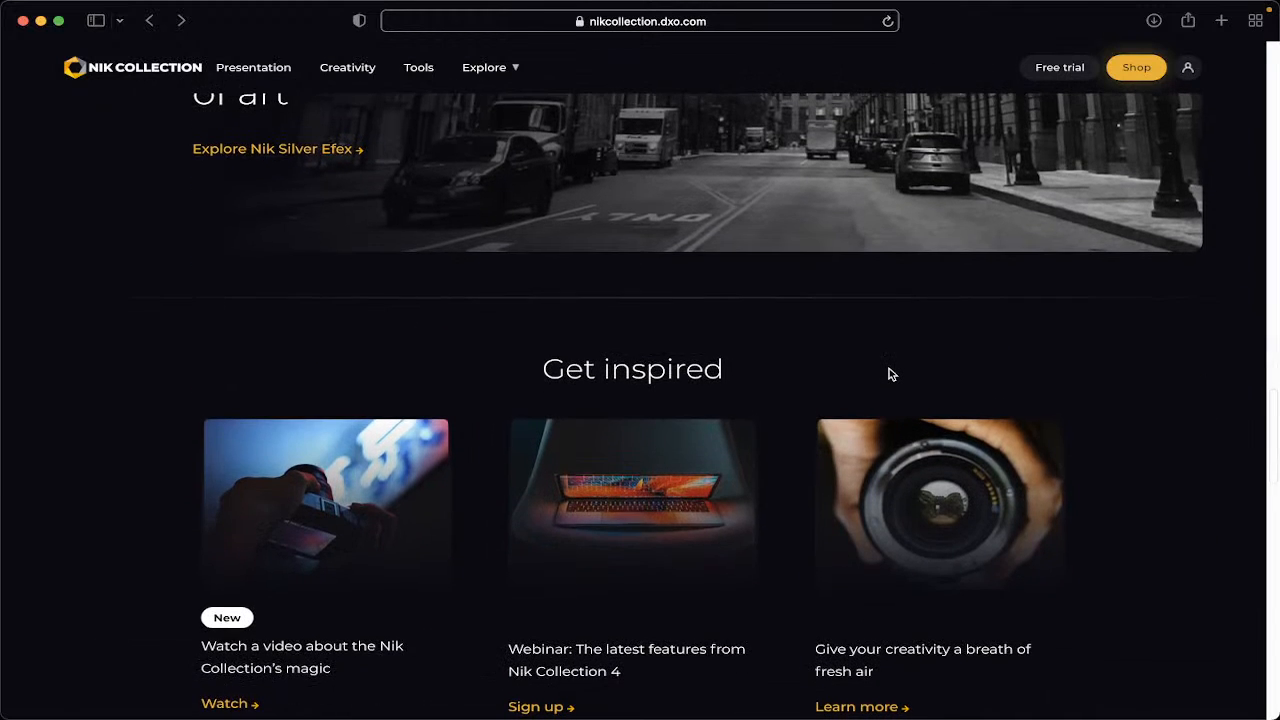
scroll(889, 372, down, 7)
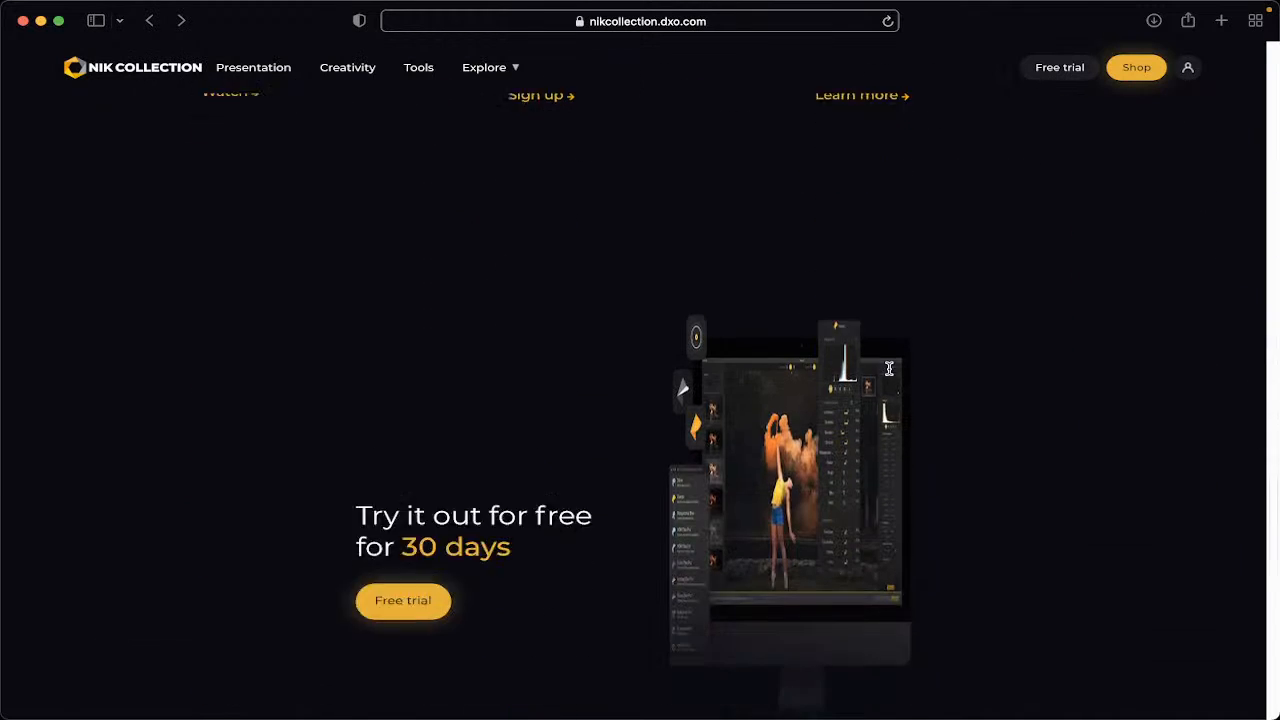
scroll(1036, 385, down, 7)
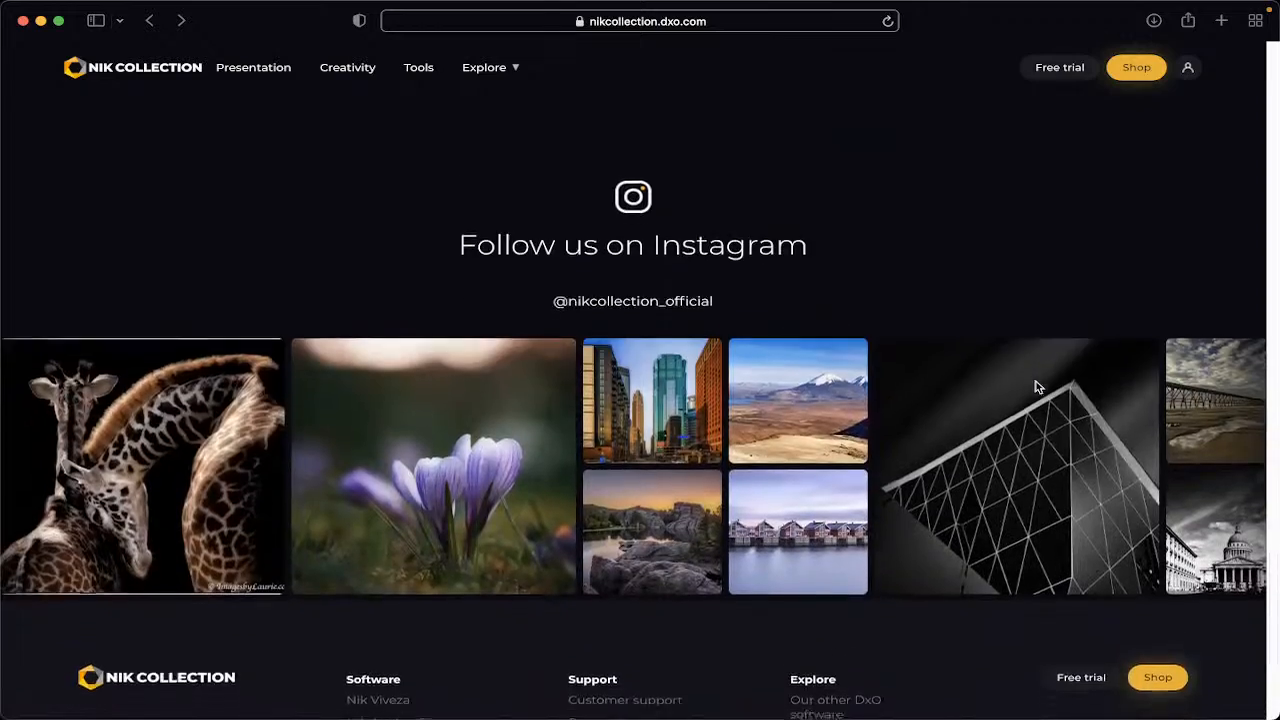
scroll(1036, 385, down, 5)
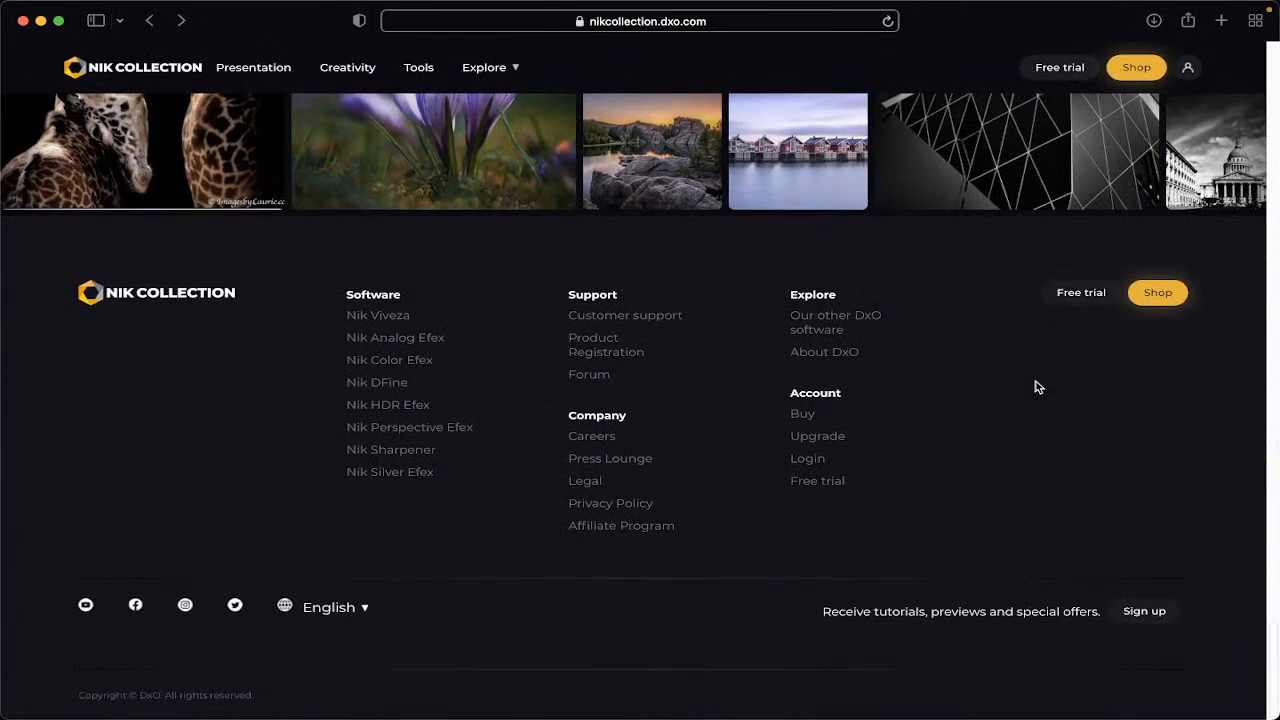
scroll(1036, 387, up, 20)
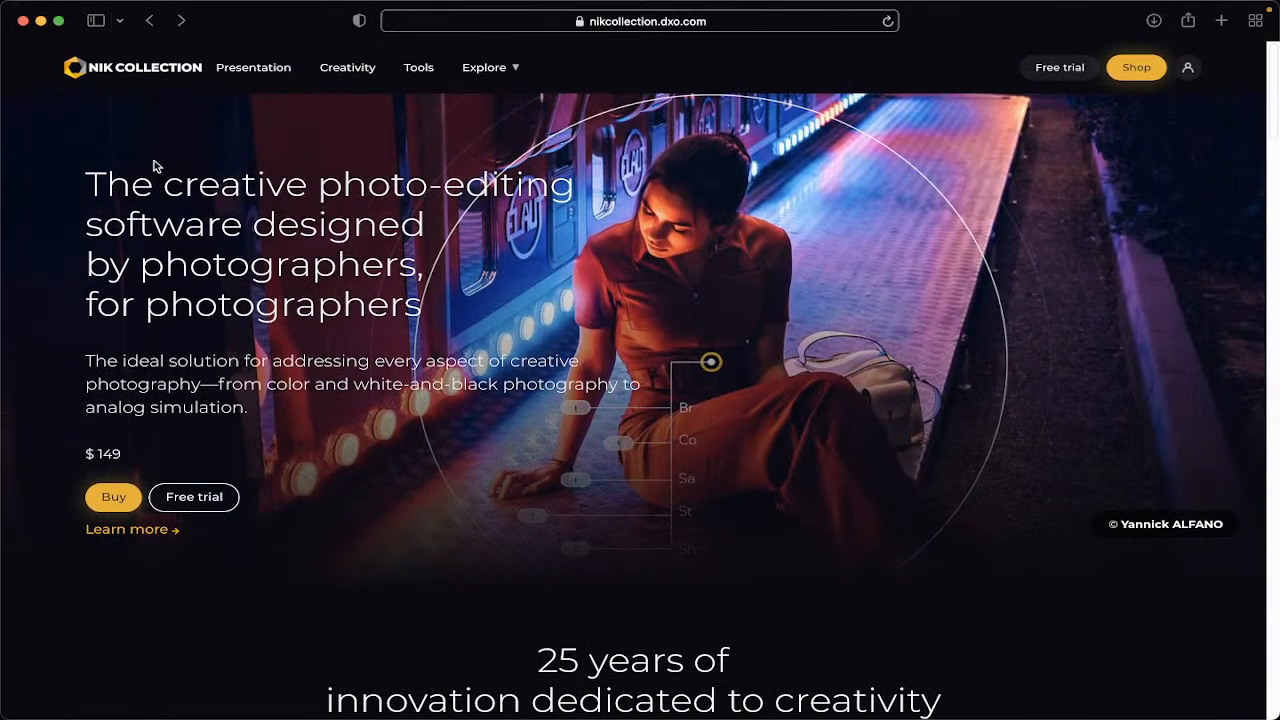
click(40, 22)
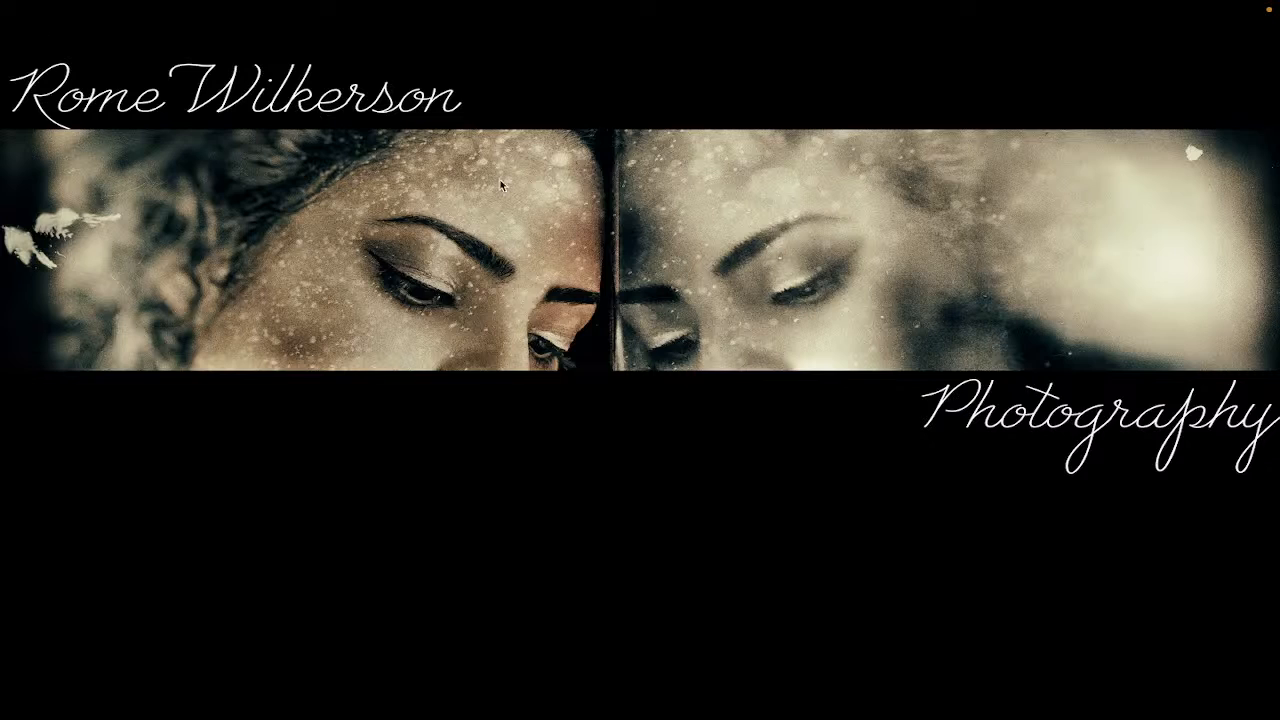